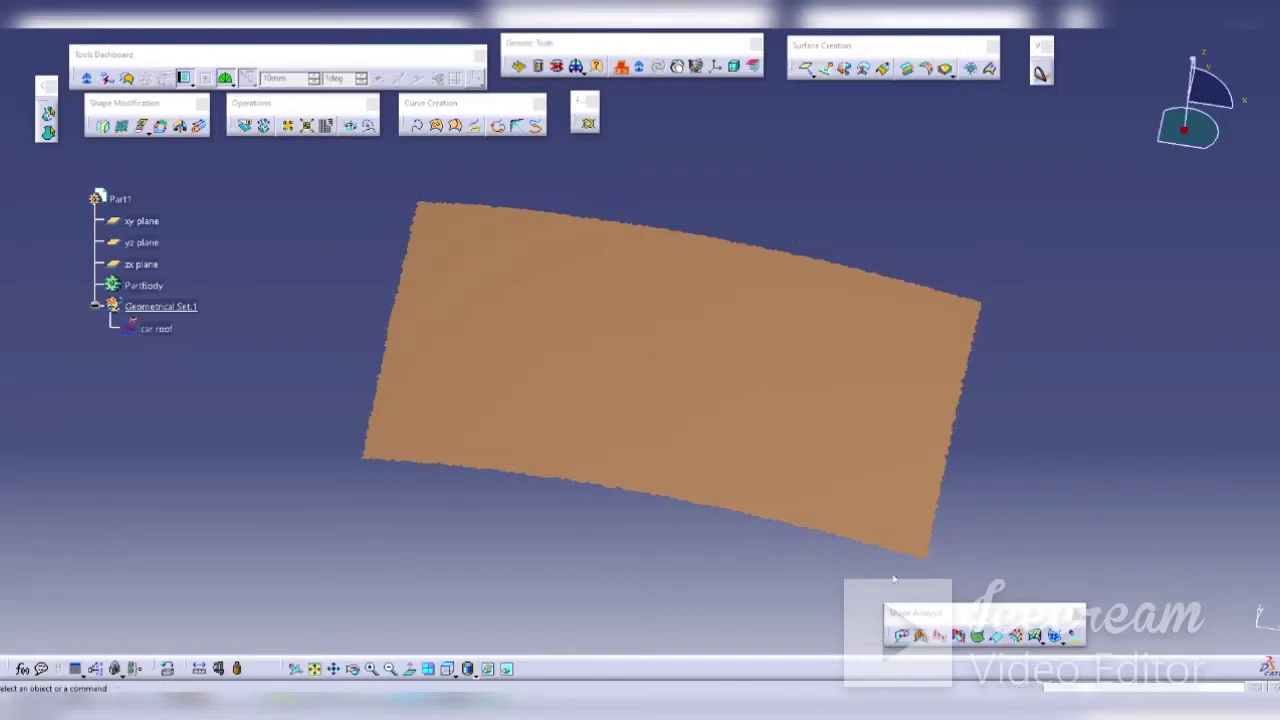
Step: Switch to the top view looking straight down on the car roof mesh and zoom out to fit it
{"action": "left_click", "coordinate": [409, 668]}
{"action": "left_click", "coordinate": [626, 505]}
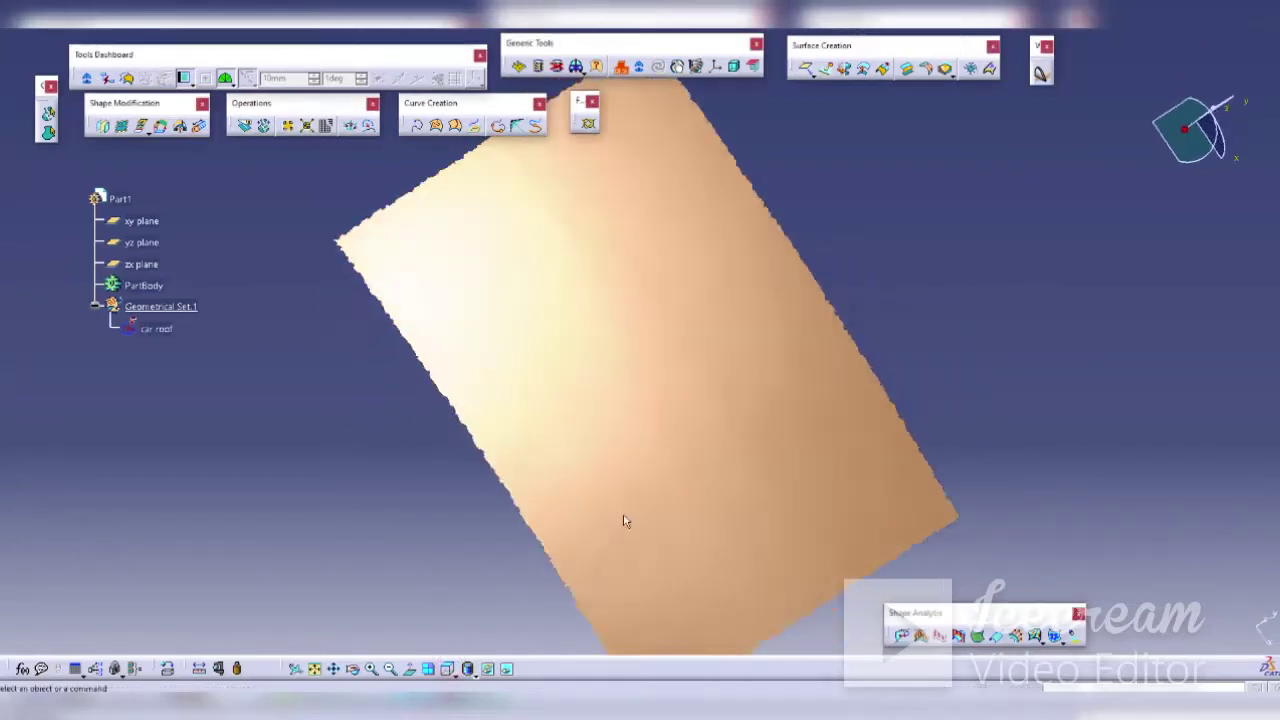
{"action": "scroll", "coordinate": [694, 289], "scroll_direction": "down", "scroll_amount": 2}
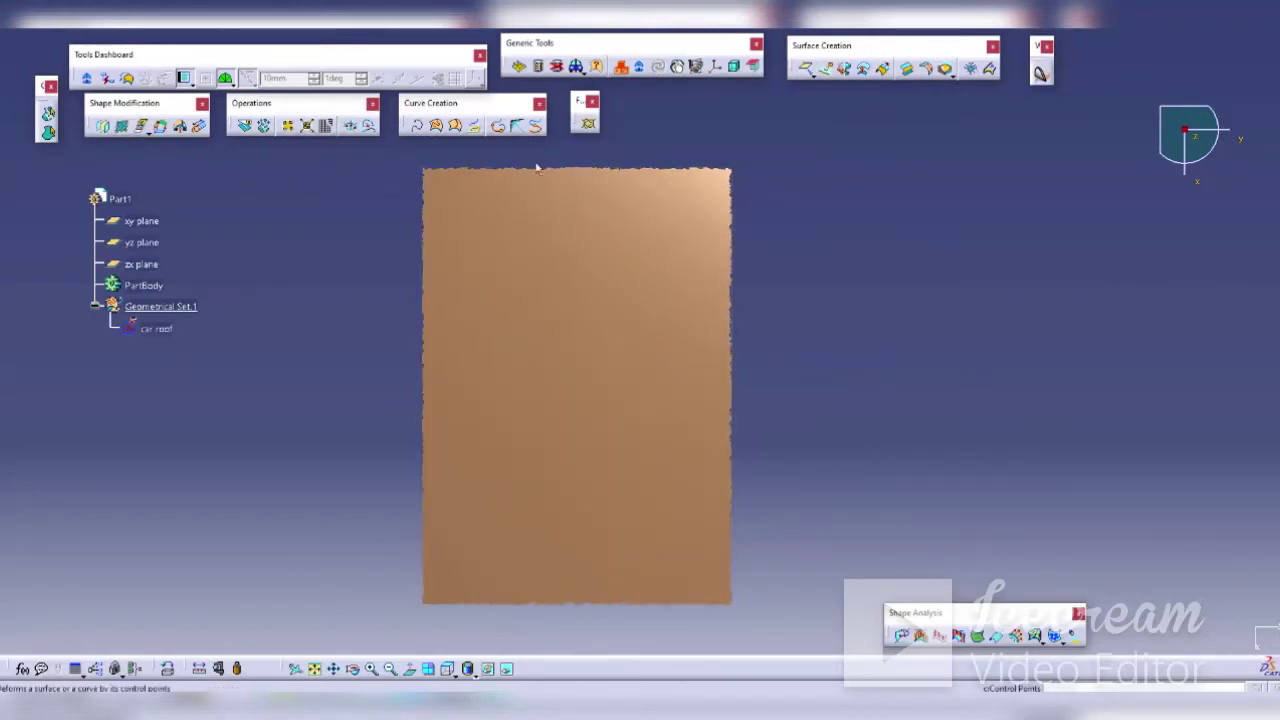
Step: Draw a rectangular planar patch over the roof from its top-left to bottom-right corner
{"action": "left_click", "coordinate": [808, 68]}
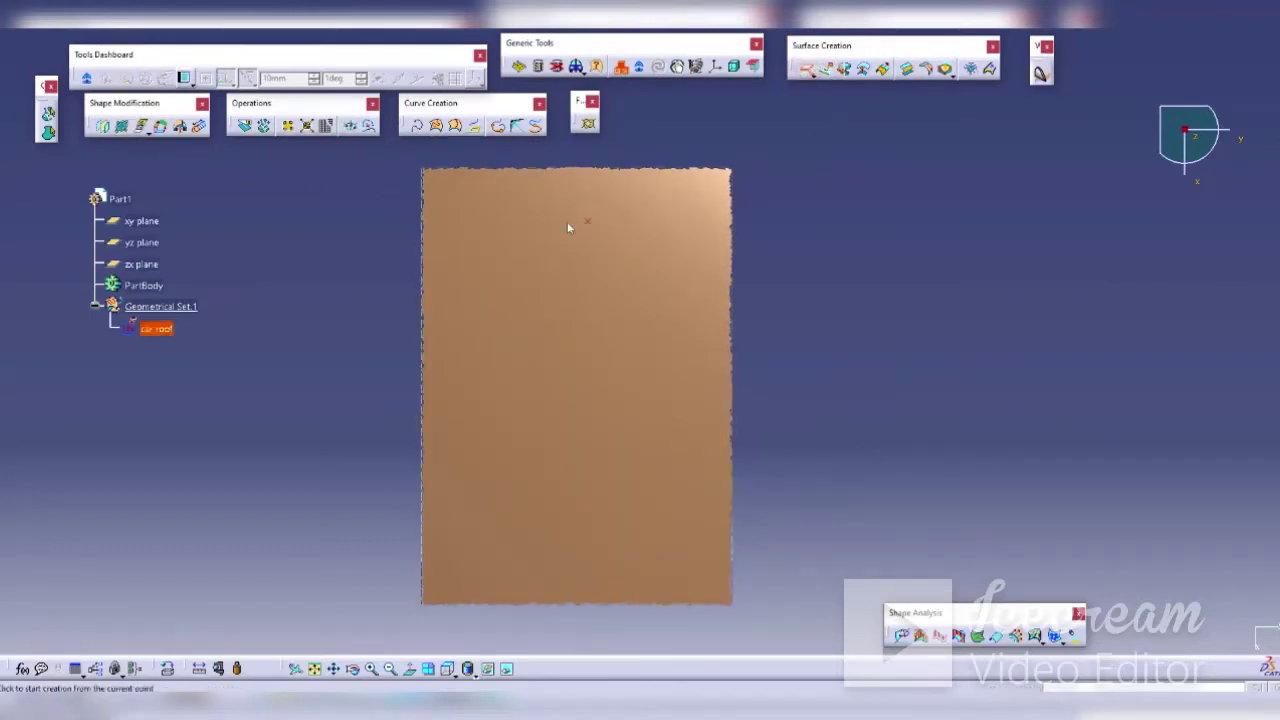
{"action": "left_click", "coordinate": [448, 198]}
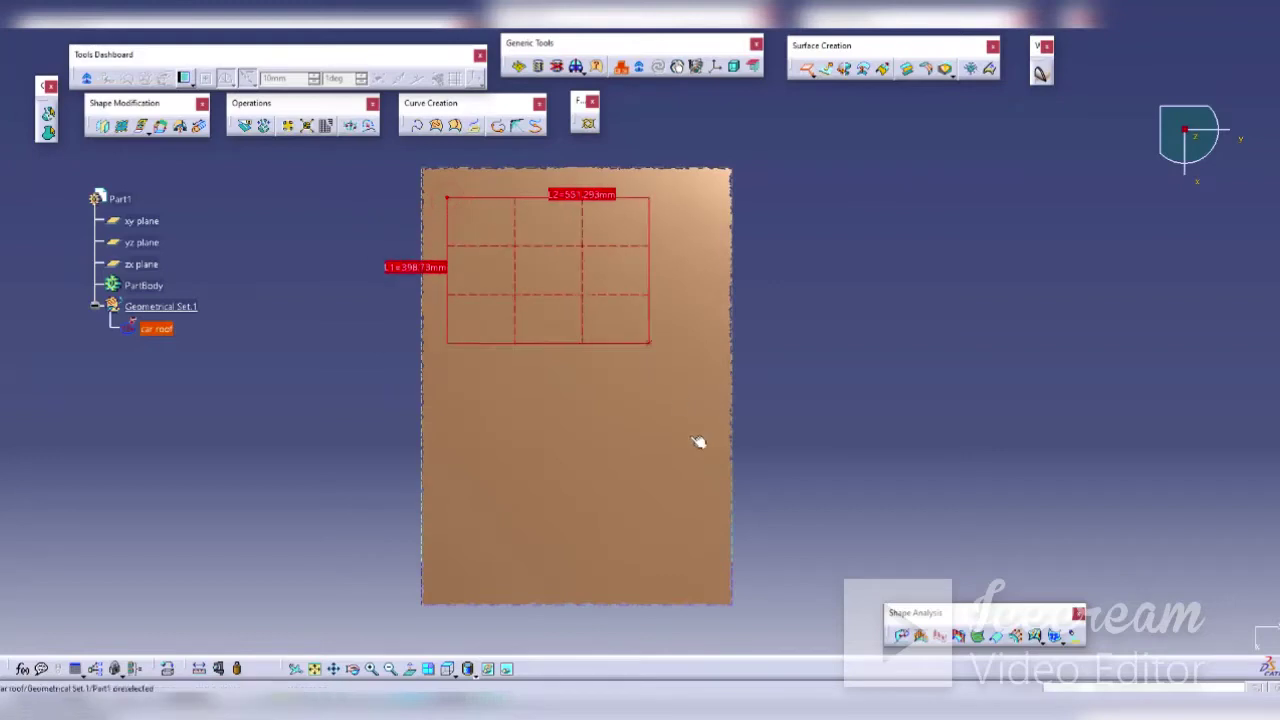
{"action": "left_click", "coordinate": [712, 574]}
{"action": "mouse_move", "coordinate": [492, 432]}
{"action": "middle_mouse_down"}
{"action": "mouse_move", "coordinate": [854, 183]}
{"action": "mouse_move", "coordinate": [623, 277]}
{"action": "mouse_move", "coordinate": [554, 431]}
{"action": "mouse_move", "coordinate": [753, 325]}
{"action": "mouse_move", "coordinate": [731, 200]}
{"action": "mouse_move", "coordinate": [551, 405]}
{"action": "mouse_move", "coordinate": [586, 474]}
{"action": "mouse_move", "coordinate": [543, 471]}
{"action": "middle_mouse_up"}
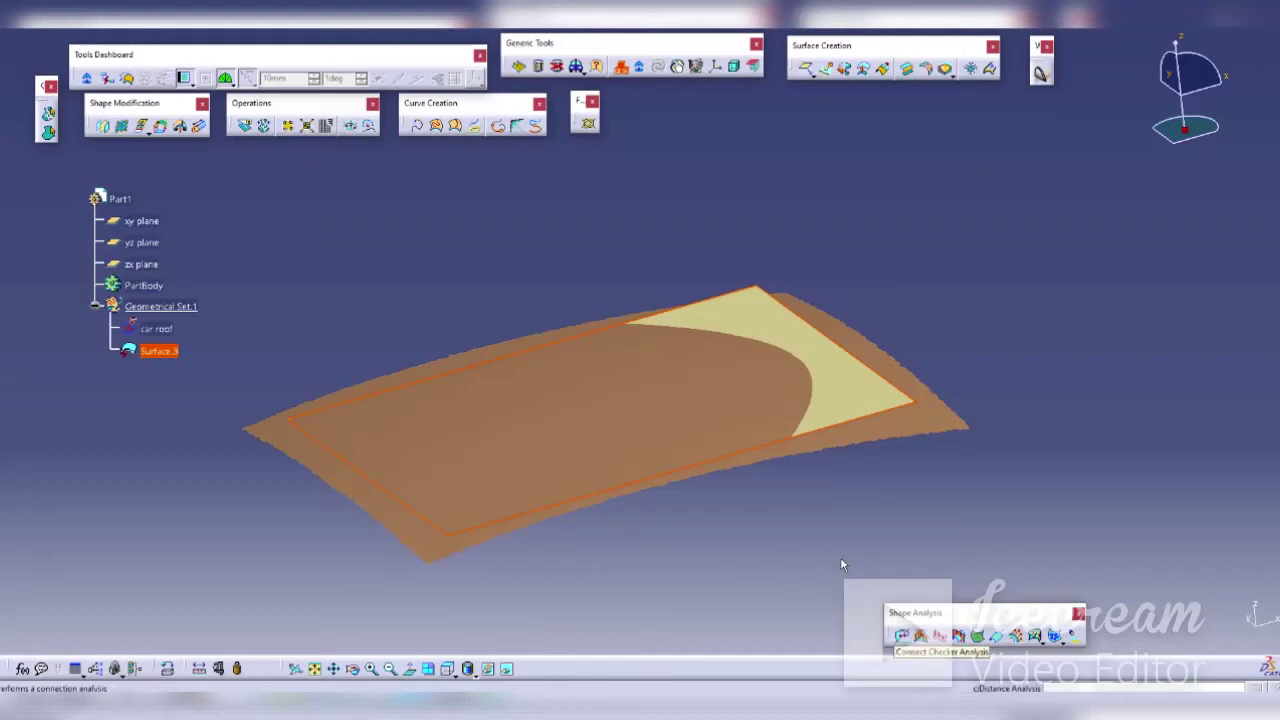
Step: Set the patch's graphic fill colour to light blue and bring up its control points
{"action": "right_click", "coordinate": [155, 357]}
{"action": "left_click", "coordinate": [198, 414]}
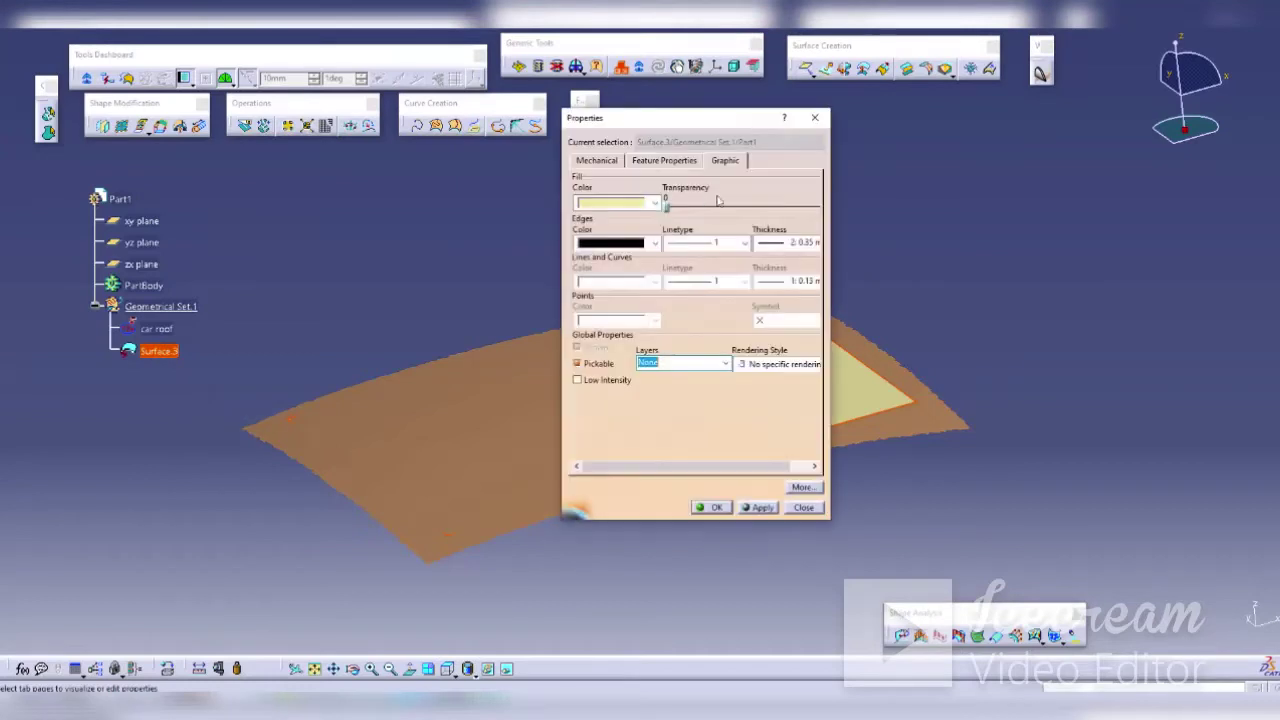
{"action": "left_click", "coordinate": [653, 202]}
{"action": "left_click", "coordinate": [614, 338]}
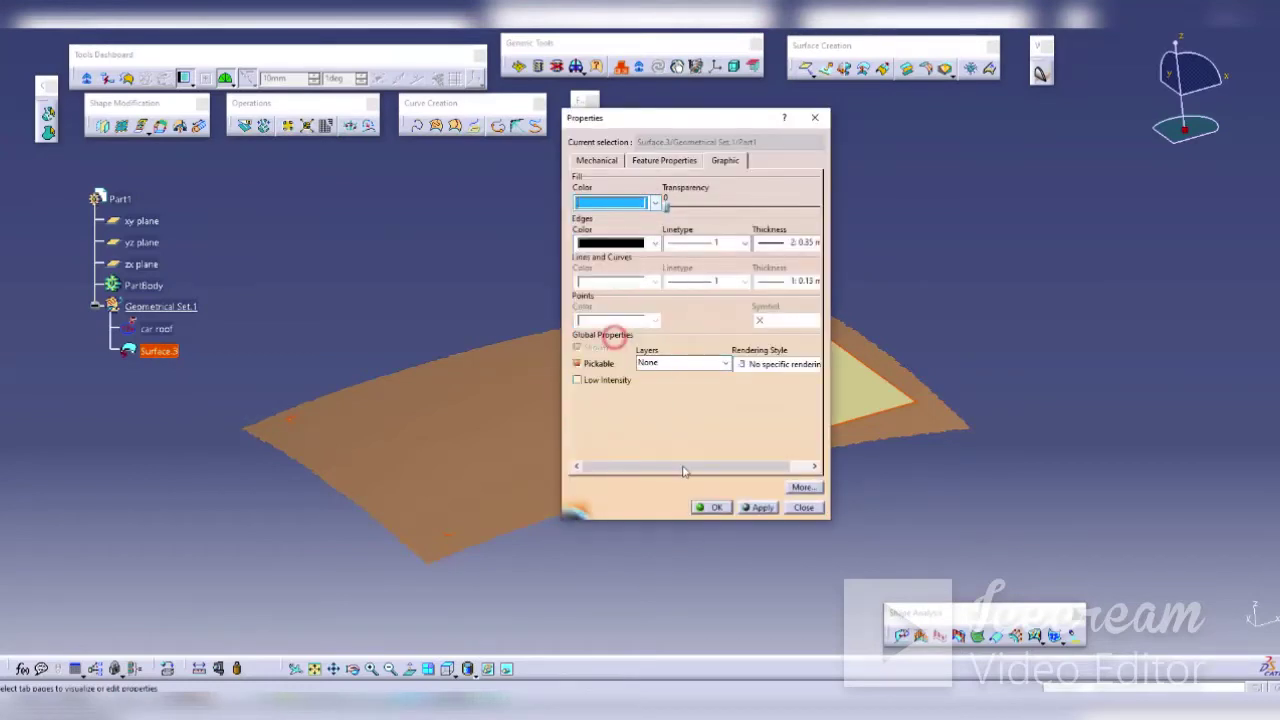
{"action": "left_click", "coordinate": [710, 507]}
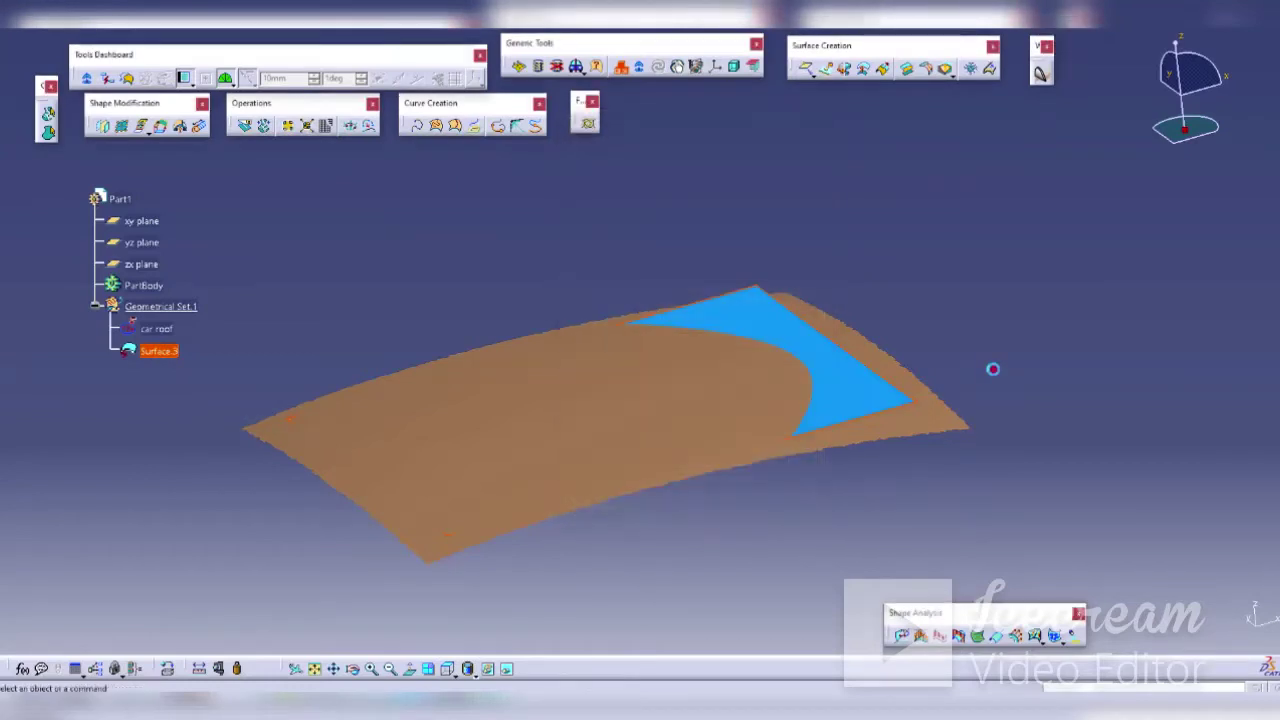
{"action": "left_click", "coordinate": [121, 125]}
Step: Drag Surface.3's control points up and down so the patch follows the roof's curvature
{"action": "left_click", "coordinate": [830, 380]}
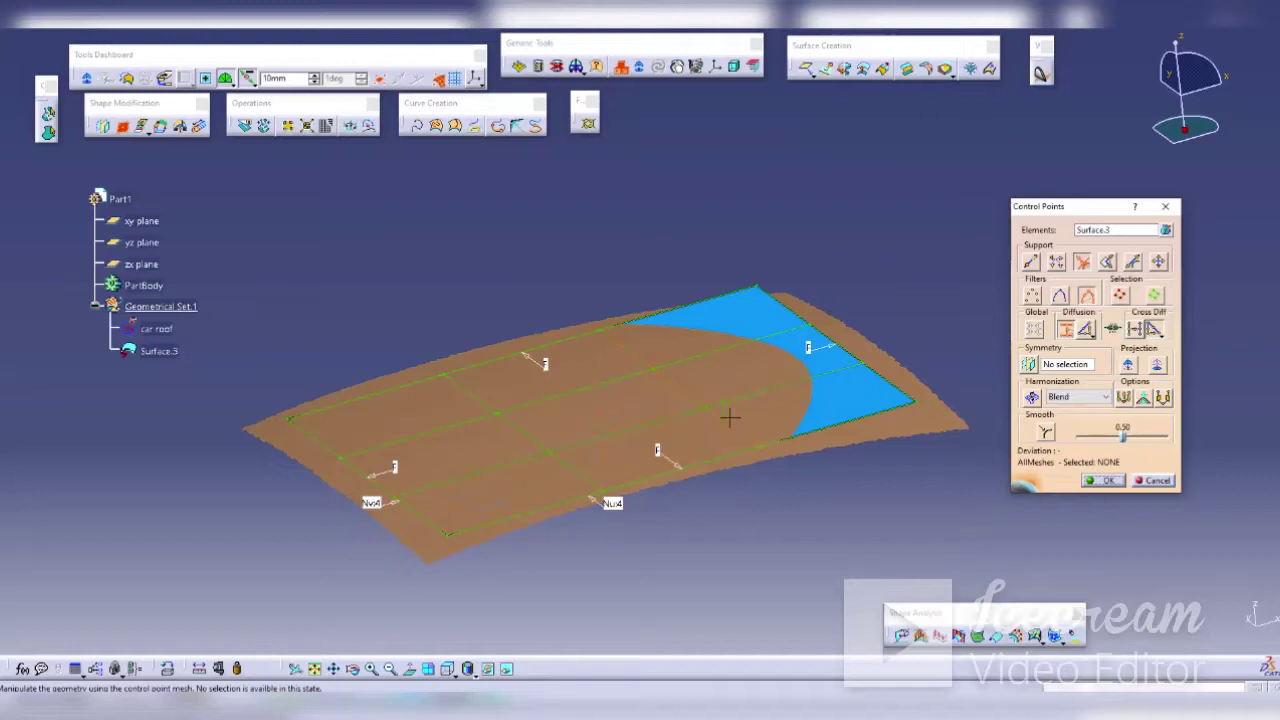
{"action": "left_click_drag", "start_coordinate": [679, 385], "coordinate": [680, 363]}
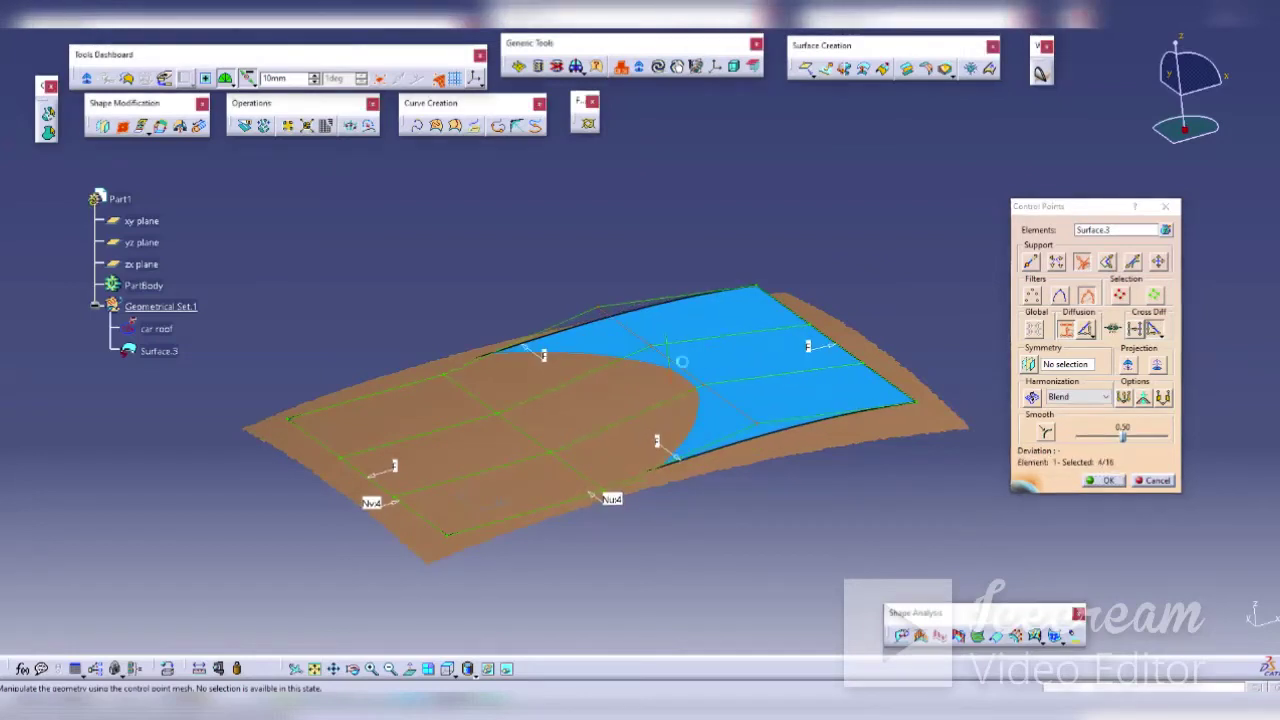
{"action": "left_click_drag", "start_coordinate": [526, 428], "coordinate": [508, 404]}
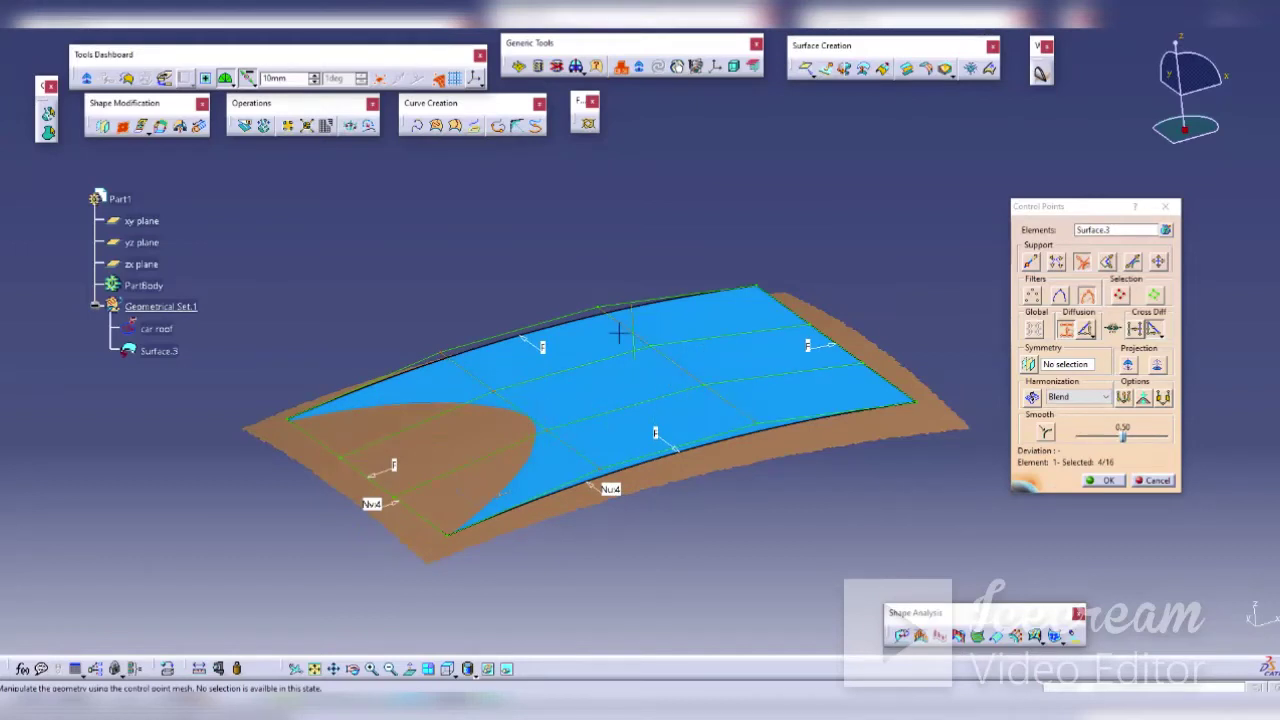
{"action": "left_click_drag", "start_coordinate": [845, 350], "coordinate": [849, 359]}
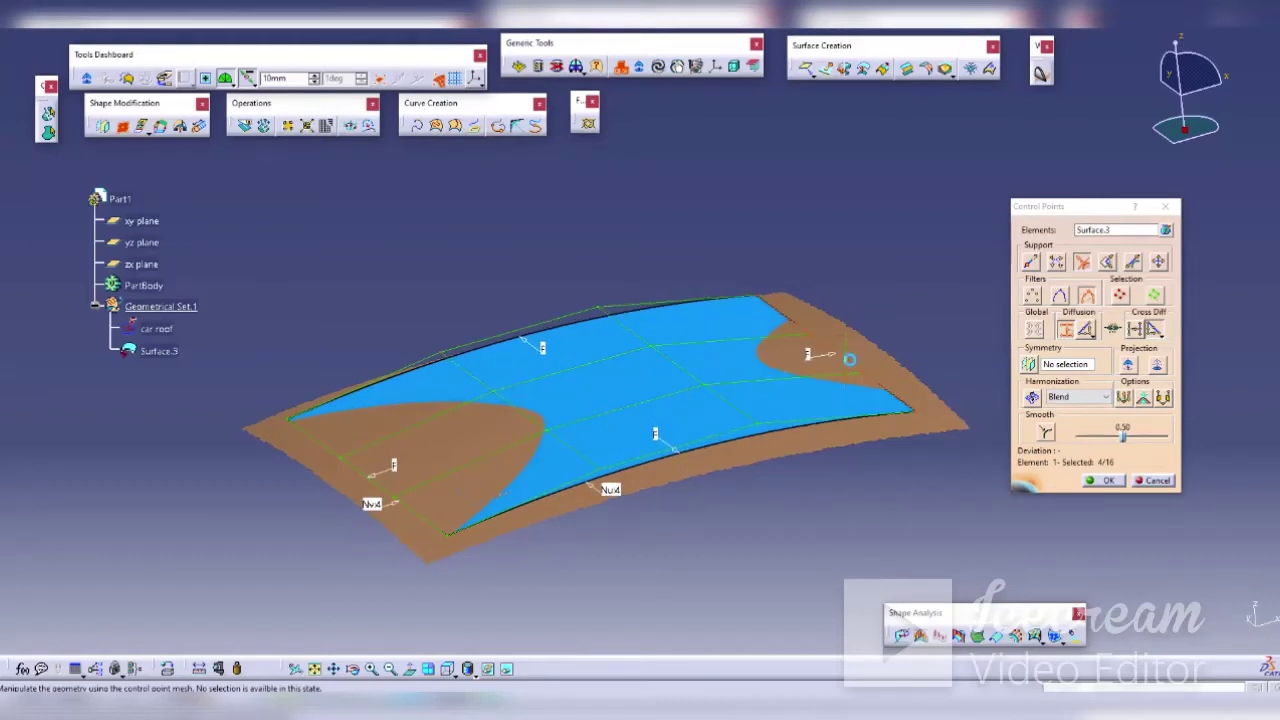
{"action": "left_click_drag", "start_coordinate": [714, 444], "coordinate": [716, 453]}
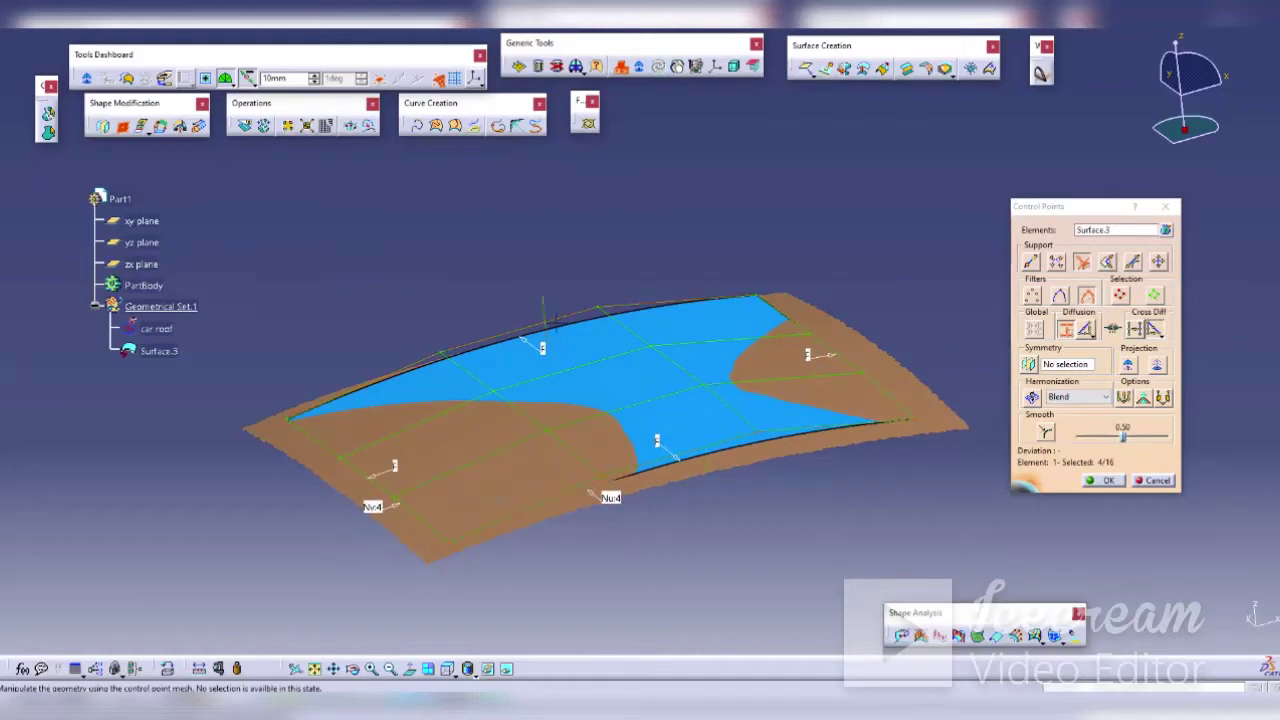
{"action": "mouse_move", "coordinate": [556, 321]}
{"action": "left_mouse_down"}
{"action": "mouse_move", "coordinate": [547, 316]}
{"action": "mouse_move", "coordinate": [551, 329]}
{"action": "left_mouse_up"}
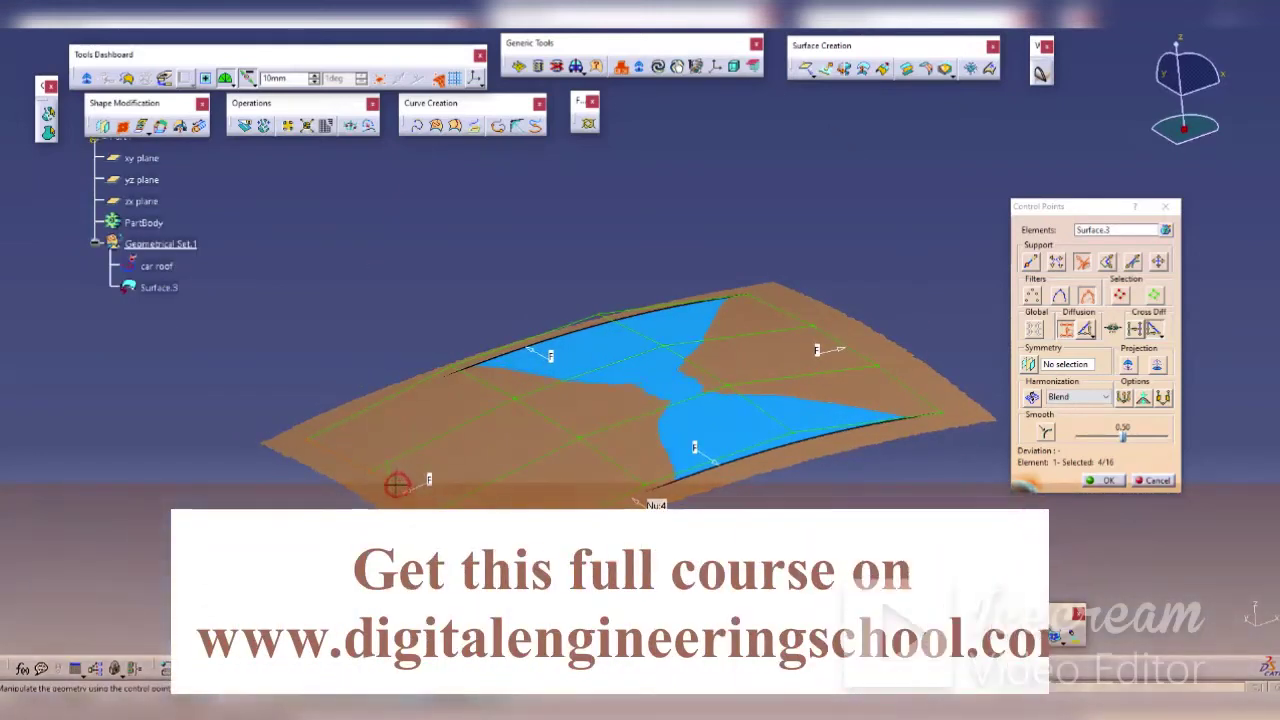
{"action": "left_click_drag", "start_coordinate": [396, 484], "coordinate": [396, 478]}
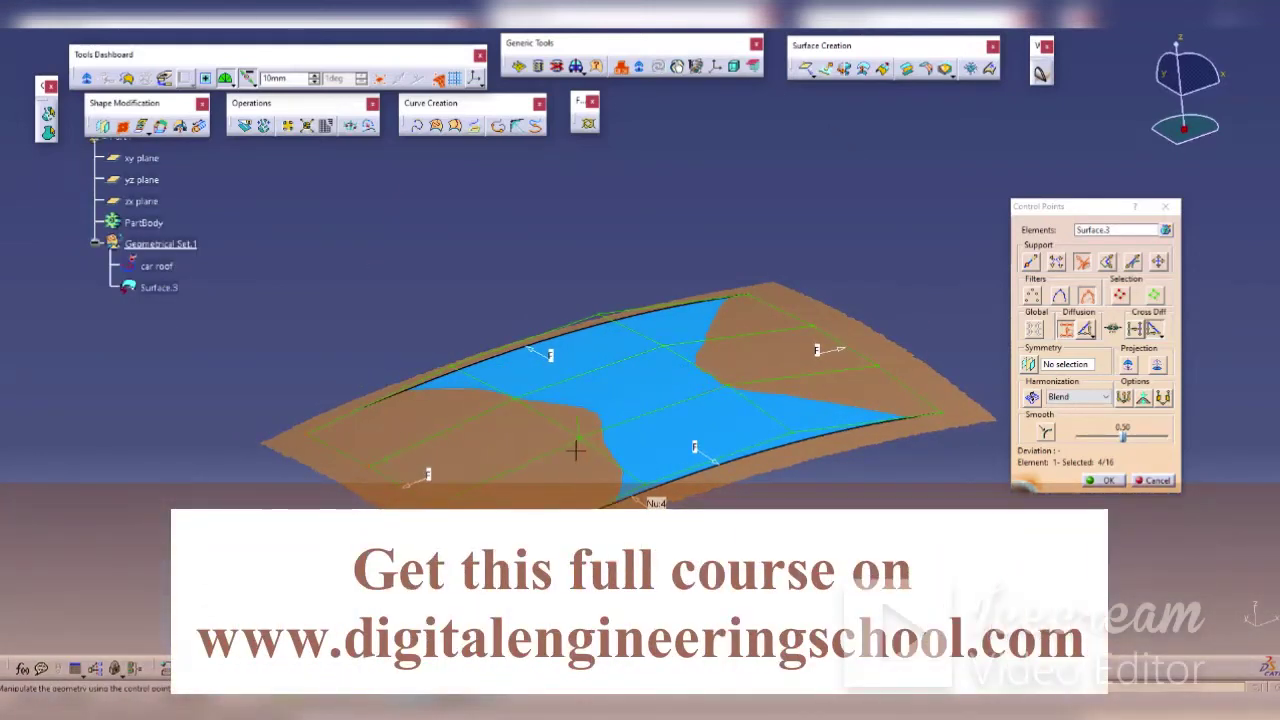
{"action": "left_click_drag", "start_coordinate": [578, 449], "coordinate": [578, 408]}
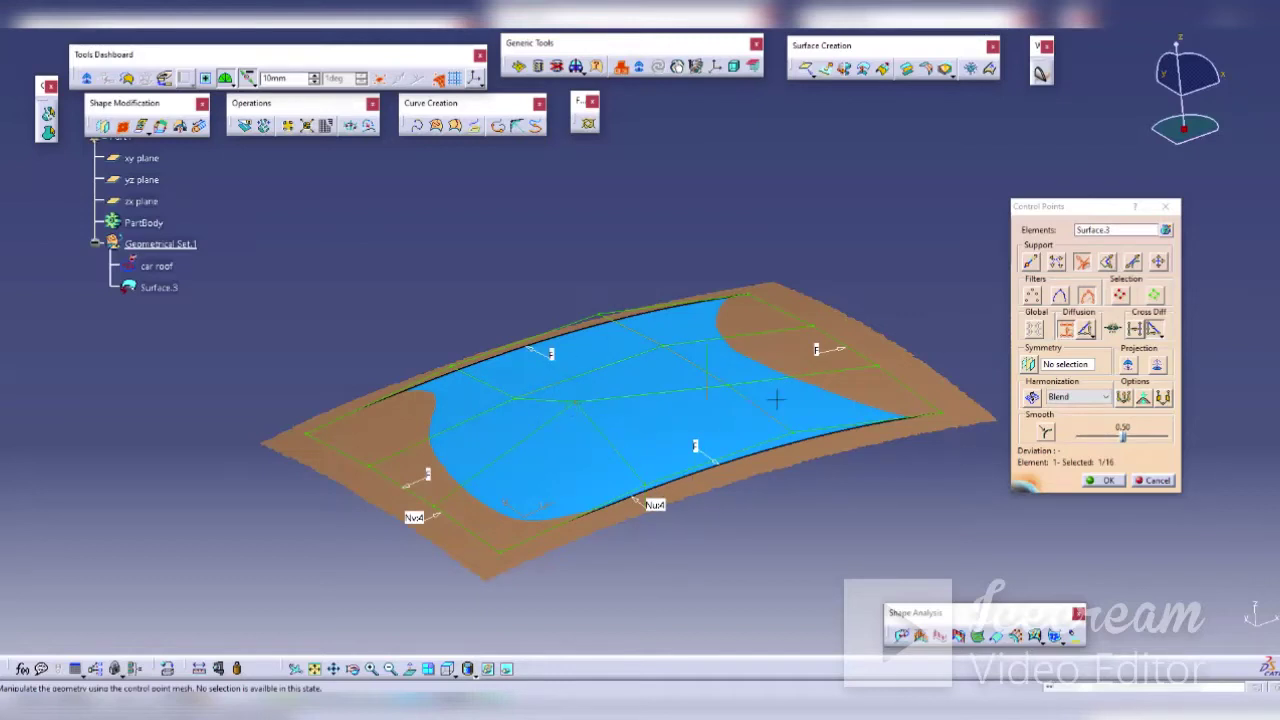
Step: Close control-point editing and start a cutting-plane analysis on Surface.3 with its edge as reference
{"action": "left_click", "coordinate": [1103, 481]}
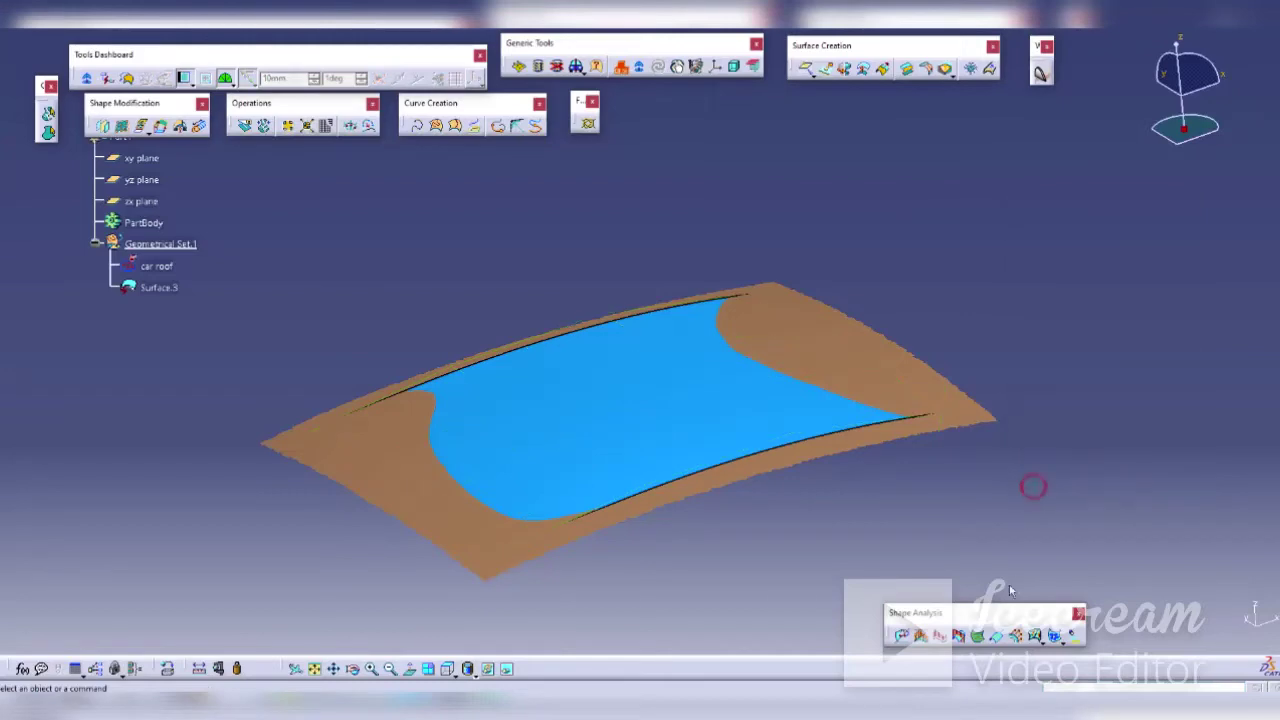
{"action": "left_click", "coordinate": [958, 635]}
{"action": "left_click", "coordinate": [724, 423]}
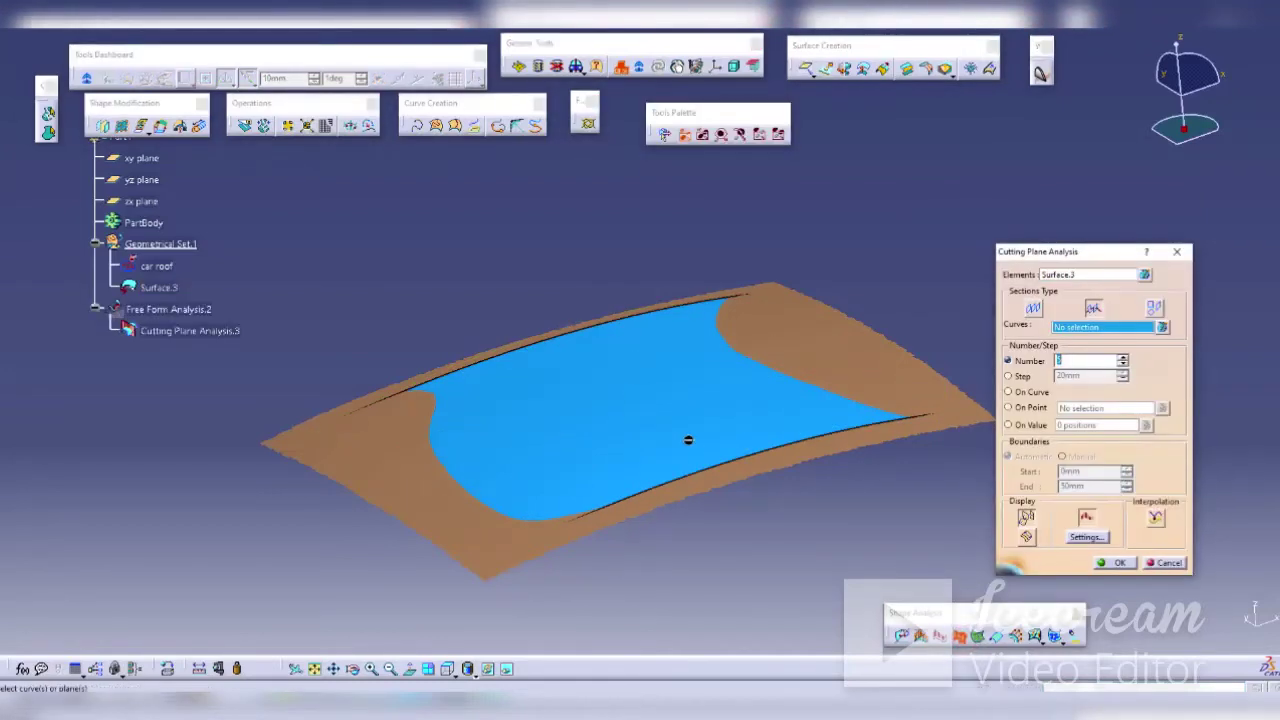
{"action": "left_click", "coordinate": [737, 463]}
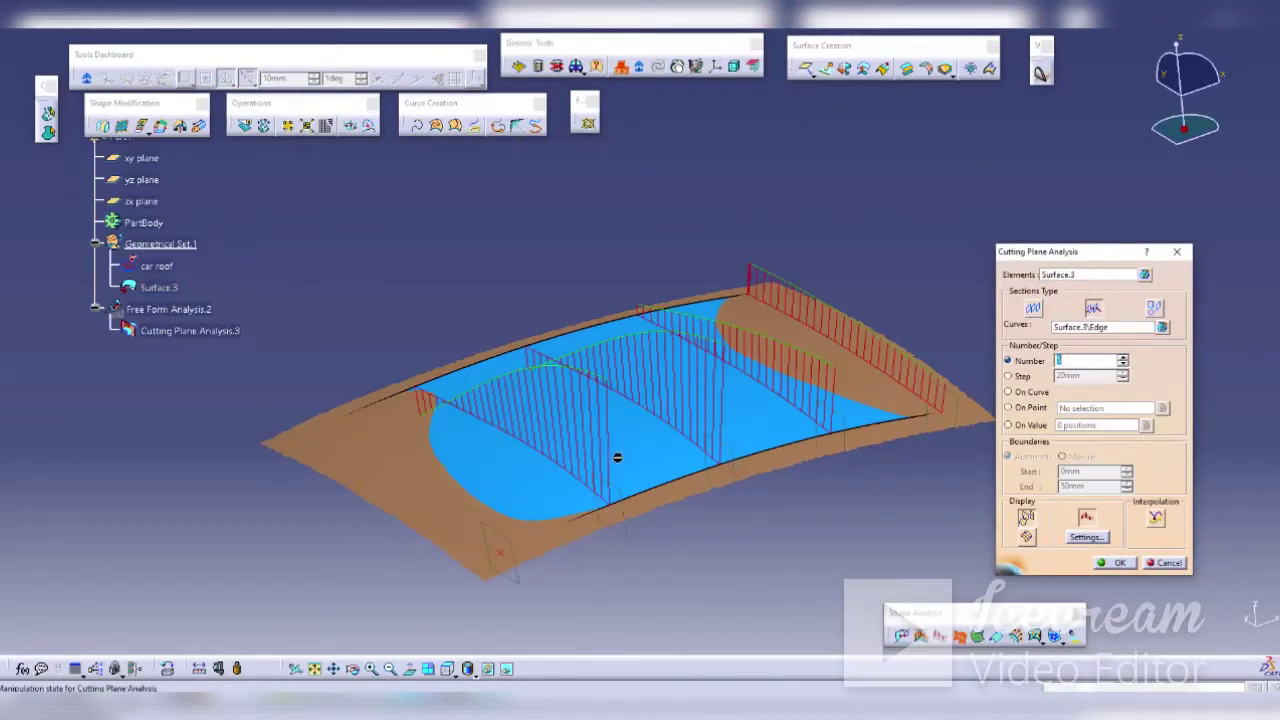
{"action": "mouse_move", "coordinate": [617, 457]}
{"action": "middle_mouse_down"}
{"action": "mouse_move", "coordinate": [677, 457]}
{"action": "mouse_move", "coordinate": [594, 457]}
{"action": "mouse_move", "coordinate": [703, 450]}
{"action": "mouse_move", "coordinate": [691, 373]}
{"action": "mouse_move", "coordinate": [800, 366]}
{"action": "mouse_move", "coordinate": [801, 395]}
{"action": "mouse_move", "coordinate": [884, 377]}
{"action": "mouse_move", "coordinate": [663, 197]}
{"action": "mouse_move", "coordinate": [822, 295]}
{"action": "mouse_move", "coordinate": [323, 423]}
{"action": "middle_mouse_up"}
Step: Change the section reference for denser curvature sections, confirm, and orbit to inspect them
{"action": "left_click", "coordinate": [1094, 332]}
{"action": "left_click", "coordinate": [323, 423]}
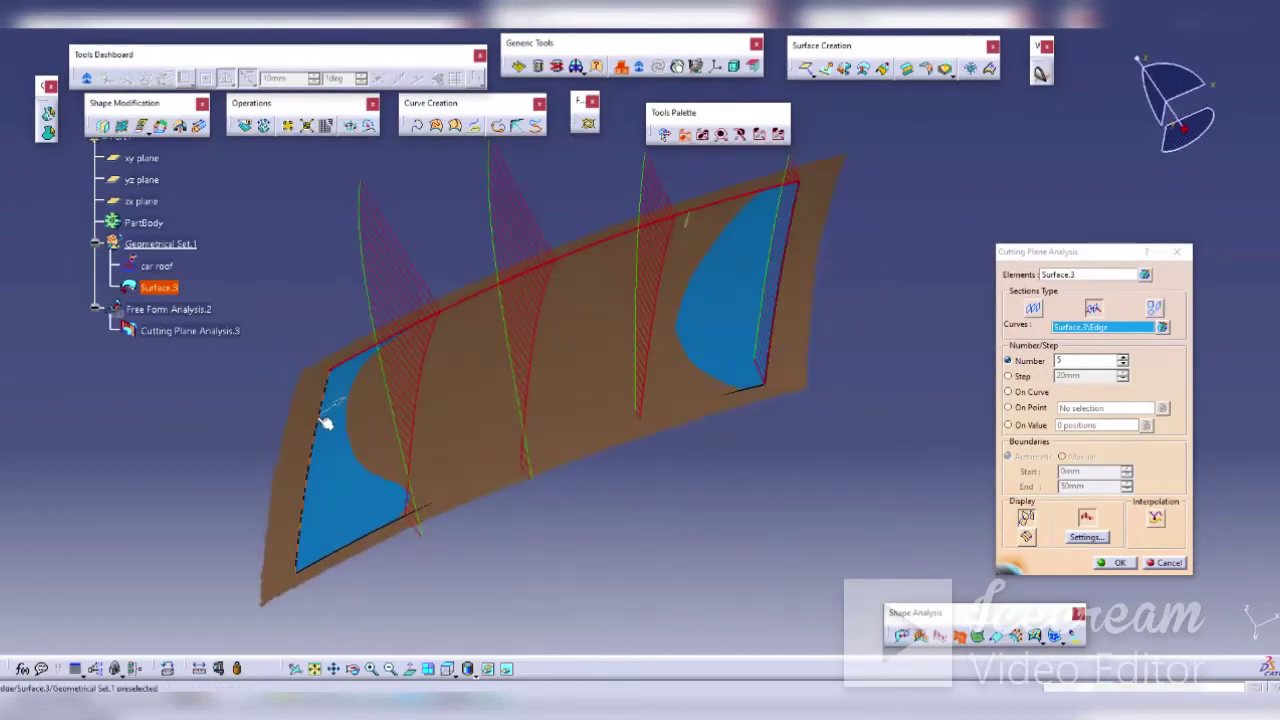
{"action": "mouse_move", "coordinate": [703, 274]}
{"action": "middle_mouse_down"}
{"action": "mouse_move", "coordinate": [720, 323]}
{"action": "mouse_move", "coordinate": [663, 371]}
{"action": "mouse_move", "coordinate": [695, 367]}
{"action": "mouse_move", "coordinate": [634, 371]}
{"action": "middle_mouse_up"}
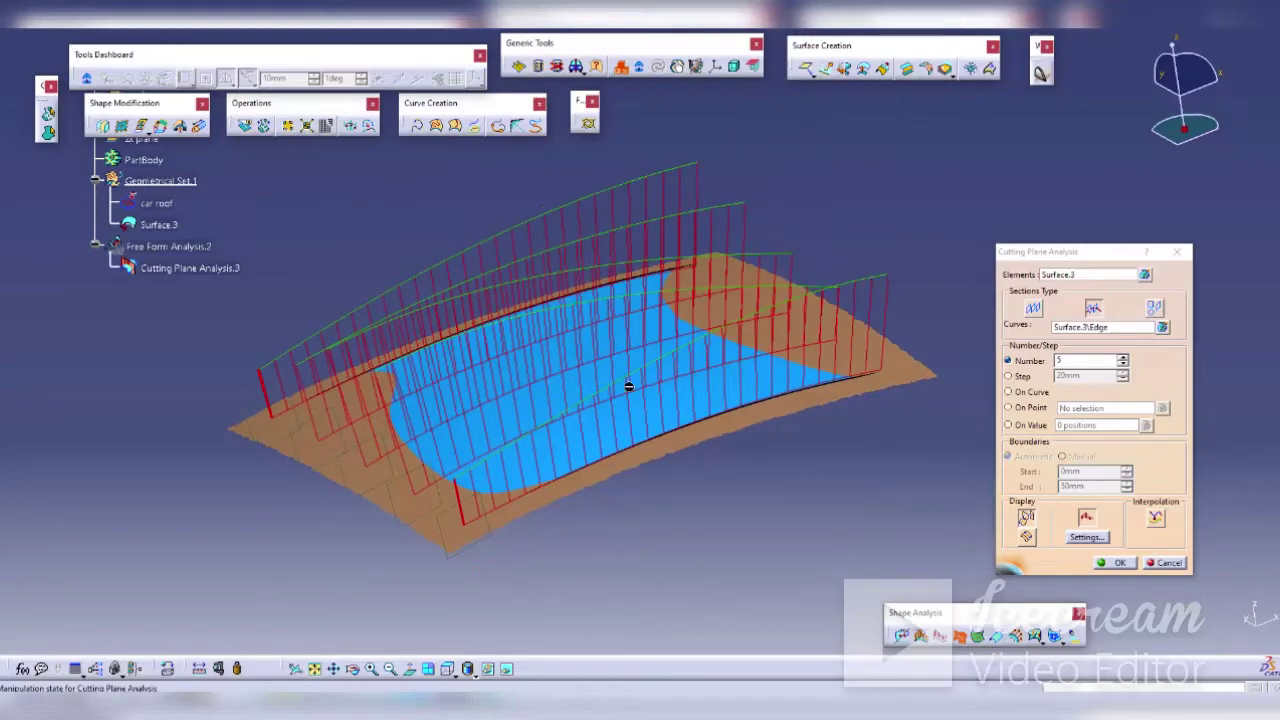
{"action": "left_click", "coordinate": [1110, 562]}
{"action": "mouse_move", "coordinate": [860, 520]}
{"action": "middle_mouse_down"}
{"action": "mouse_move", "coordinate": [816, 534]}
{"action": "mouse_move", "coordinate": [686, 366]}
{"action": "mouse_move", "coordinate": [626, 337]}
{"action": "mouse_move", "coordinate": [650, 347]}
{"action": "mouse_move", "coordinate": [629, 286]}
{"action": "mouse_move", "coordinate": [655, 322]}
{"action": "middle_mouse_up"}
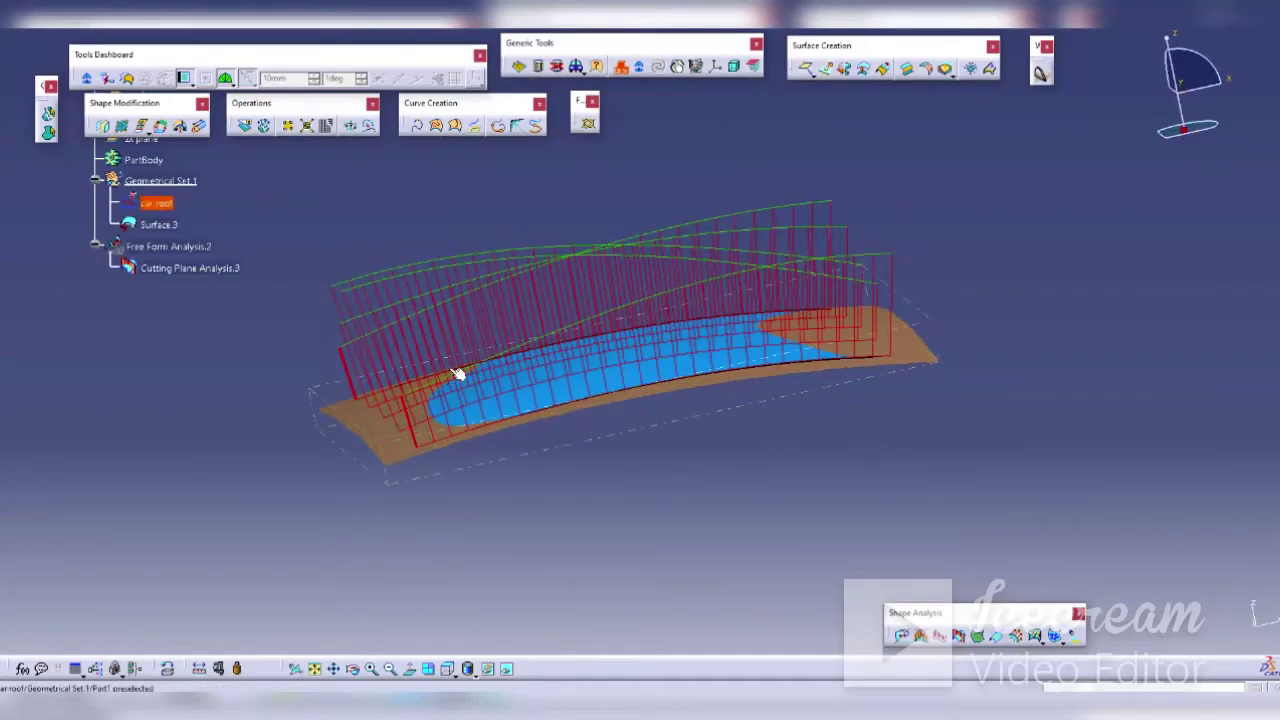
{"action": "mouse_move", "coordinate": [623, 314]}
{"action": "middle_mouse_down"}
{"action": "mouse_move", "coordinate": [737, 309]}
{"action": "mouse_move", "coordinate": [528, 442]}
{"action": "mouse_move", "coordinate": [860, 241]}
{"action": "mouse_move", "coordinate": [686, 223]}
{"action": "middle_mouse_up"}
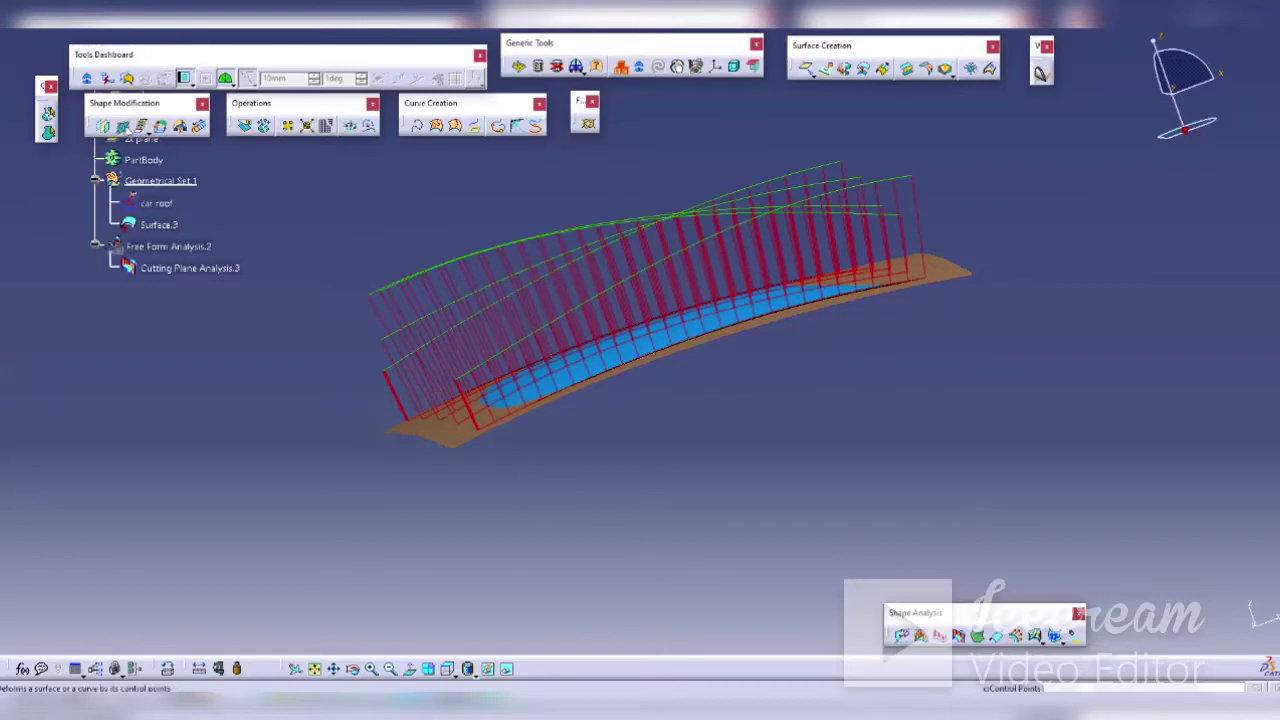
Step: Reopen Control Points on Surface.3 and pull a point, orbiting to check the curvature sections
{"action": "left_click", "coordinate": [122, 126]}
{"action": "middle_click_drag", "start_coordinate": [416, 292], "coordinate": [634, 340]}
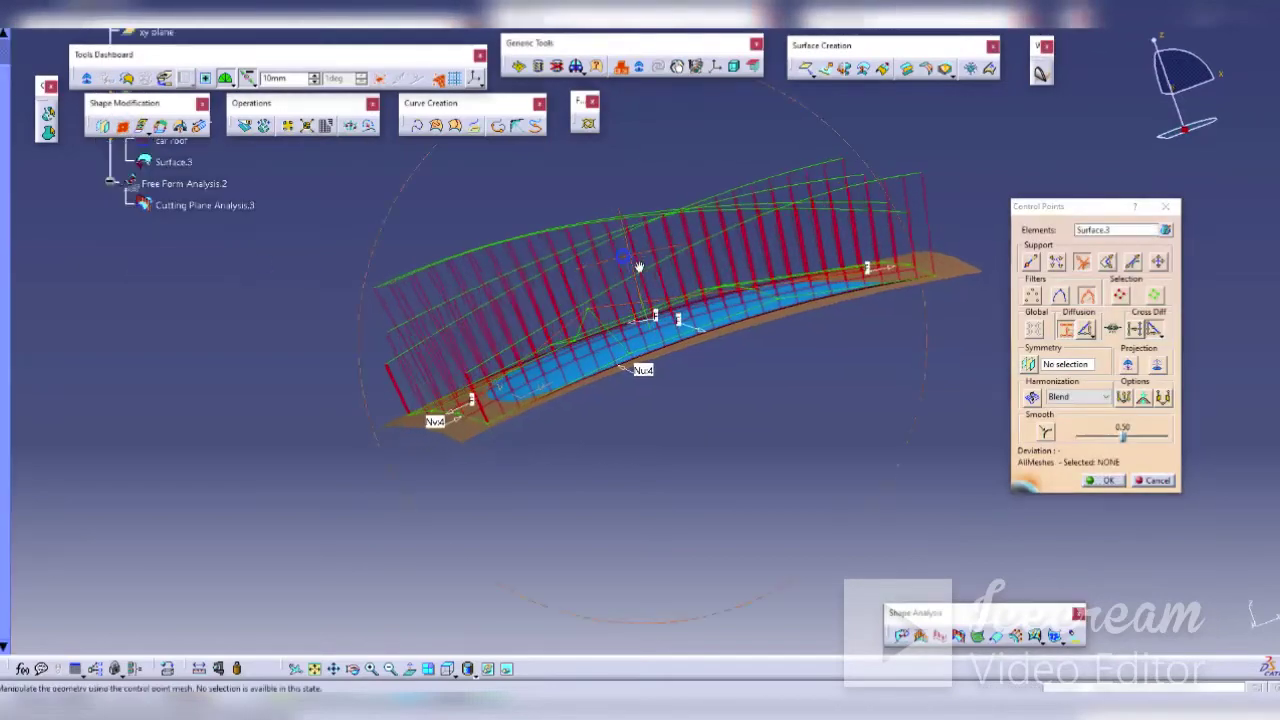
{"action": "left_click_drag", "start_coordinate": [622, 340], "coordinate": [637, 365]}
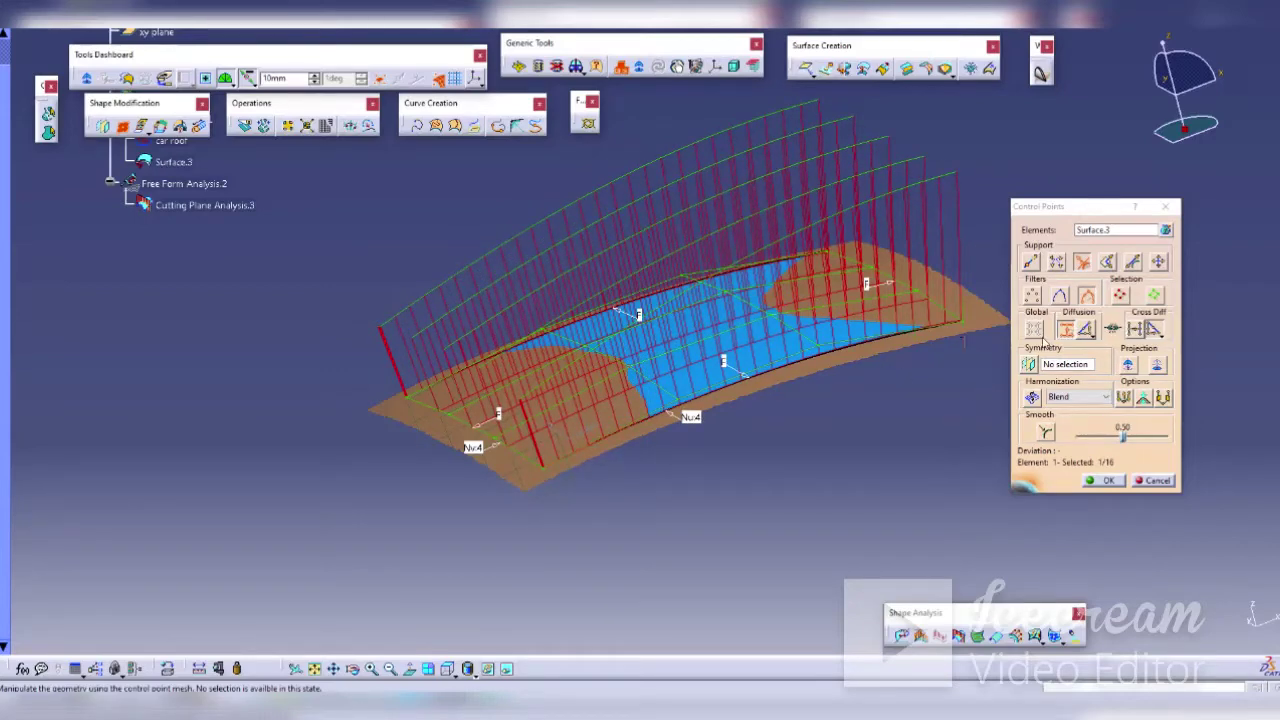
{"action": "mouse_move", "coordinate": [637, 365]}
{"action": "middle_mouse_down"}
{"action": "mouse_move", "coordinate": [578, 306]}
{"action": "mouse_move", "coordinate": [597, 308]}
{"action": "middle_mouse_up"}
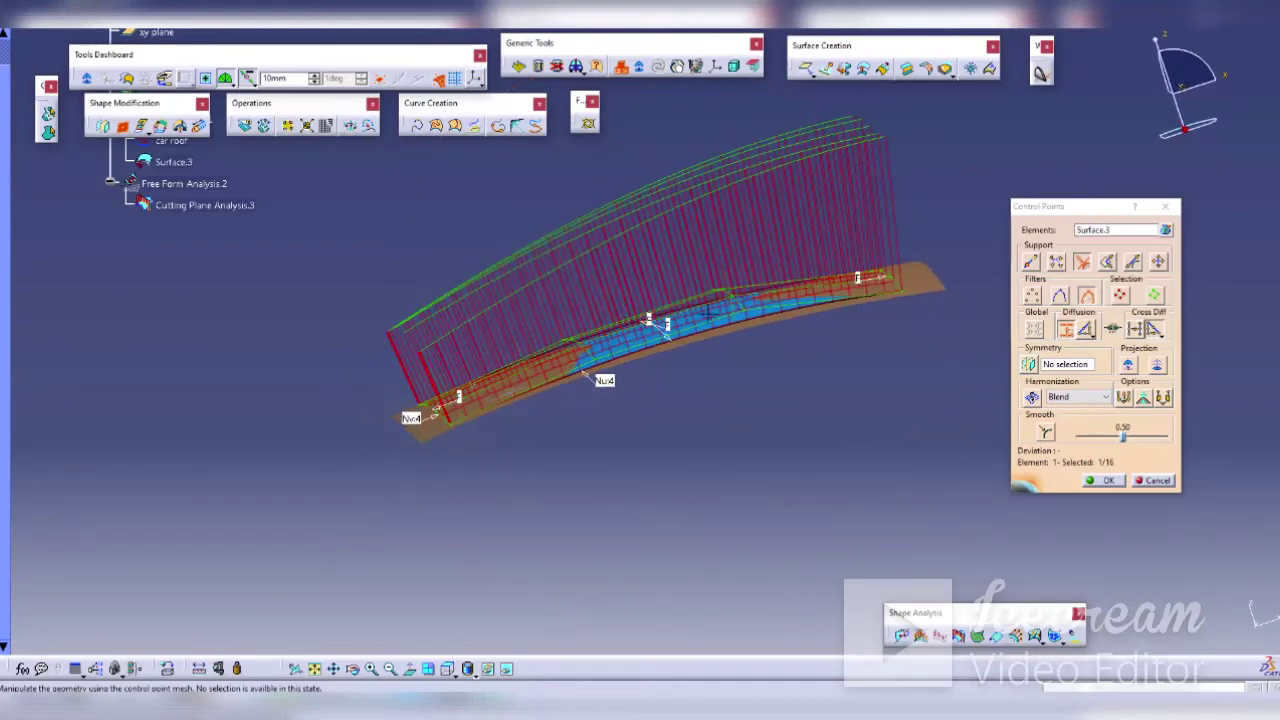
{"action": "mouse_move", "coordinate": [709, 311]}
{"action": "middle_mouse_down"}
{"action": "mouse_move", "coordinate": [722, 318]}
{"action": "mouse_move", "coordinate": [628, 278]}
{"action": "mouse_move", "coordinate": [648, 312]}
{"action": "middle_mouse_up"}
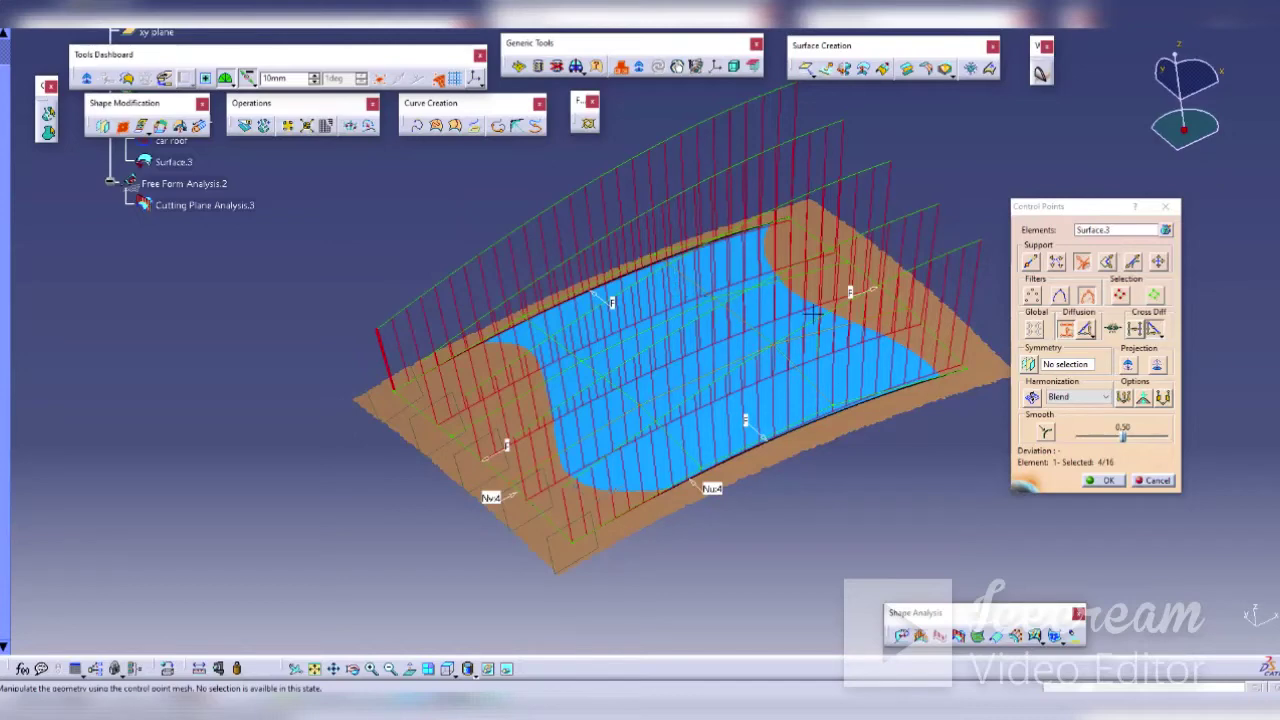
{"action": "middle_click_drag", "start_coordinate": [783, 305], "coordinate": [735, 316]}
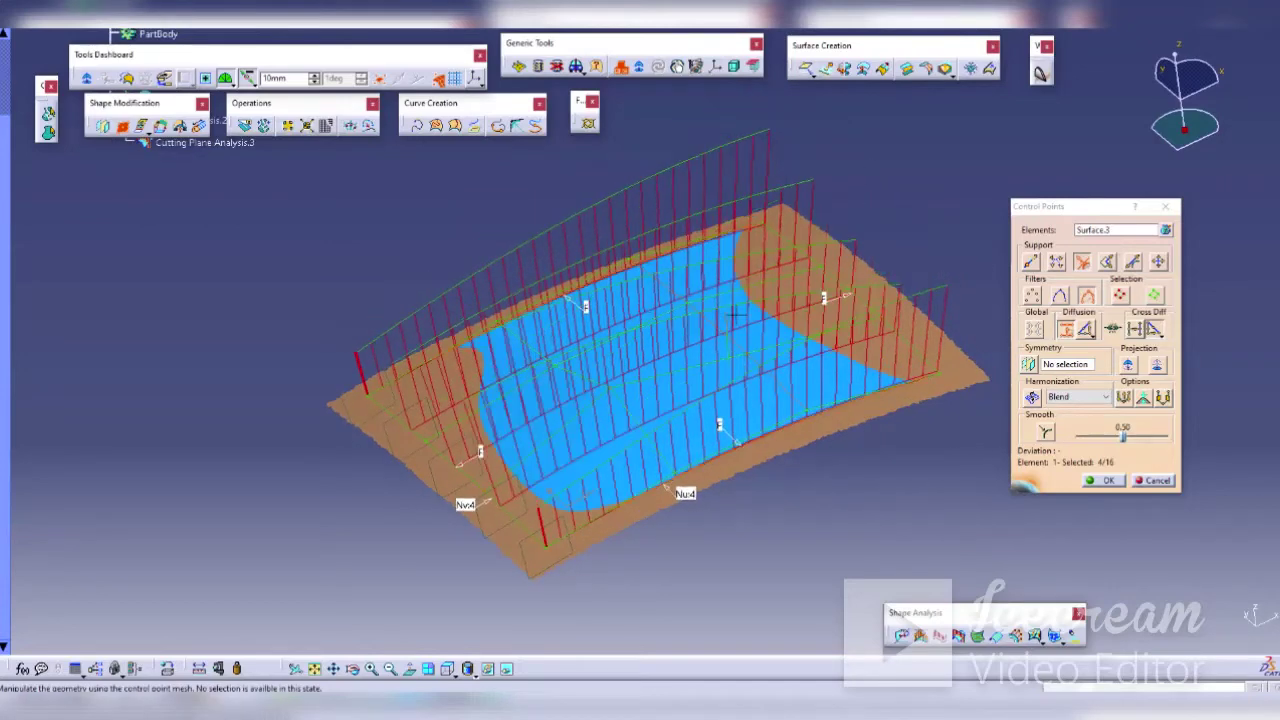
Step: Restart control-point editing on the blue patch, select all points and smooth the mesh
{"action": "key", "text": "Escape"}
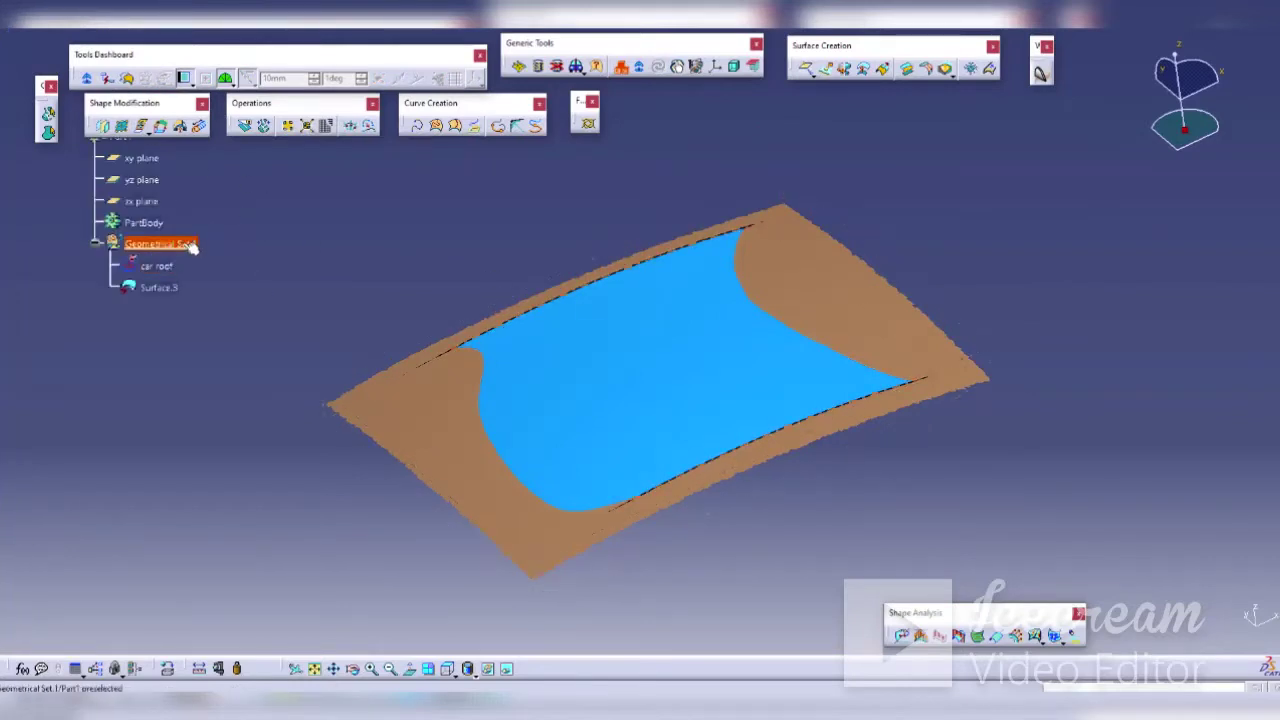
{"action": "left_click", "coordinate": [122, 128]}
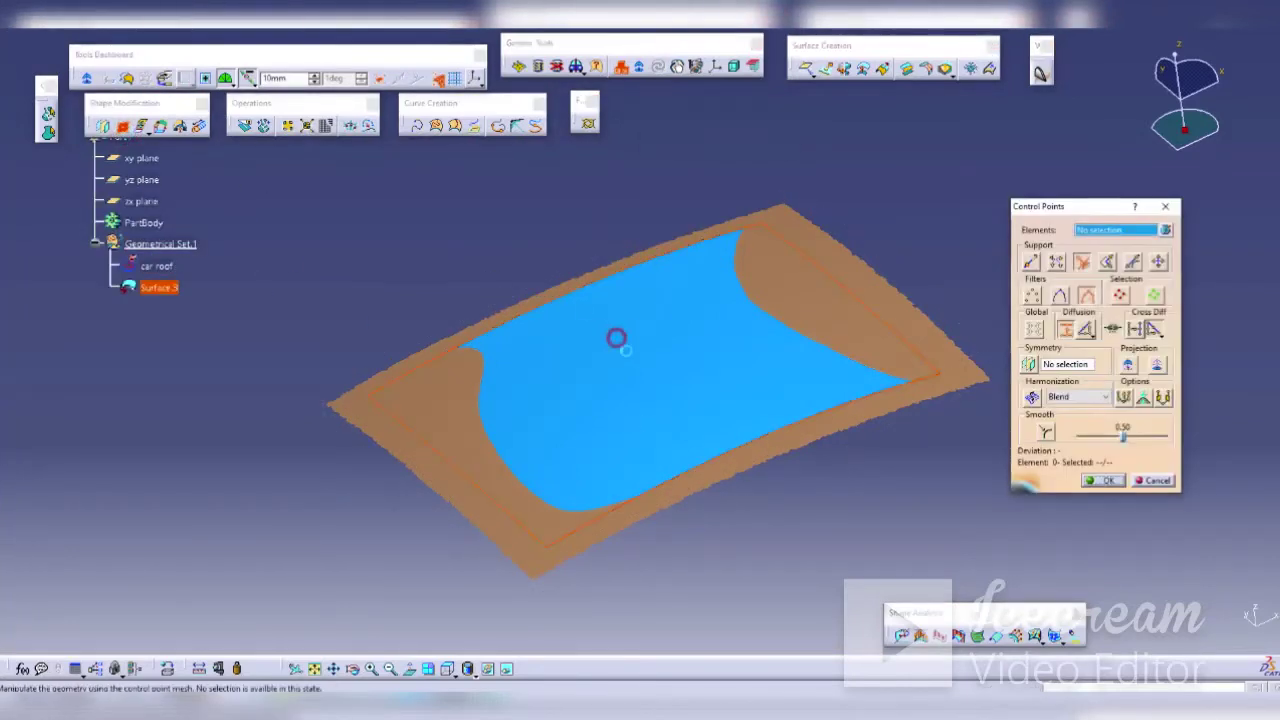
{"action": "left_click", "coordinate": [614, 337]}
{"action": "middle_click_drag", "start_coordinate": [671, 420], "coordinate": [613, 375]}
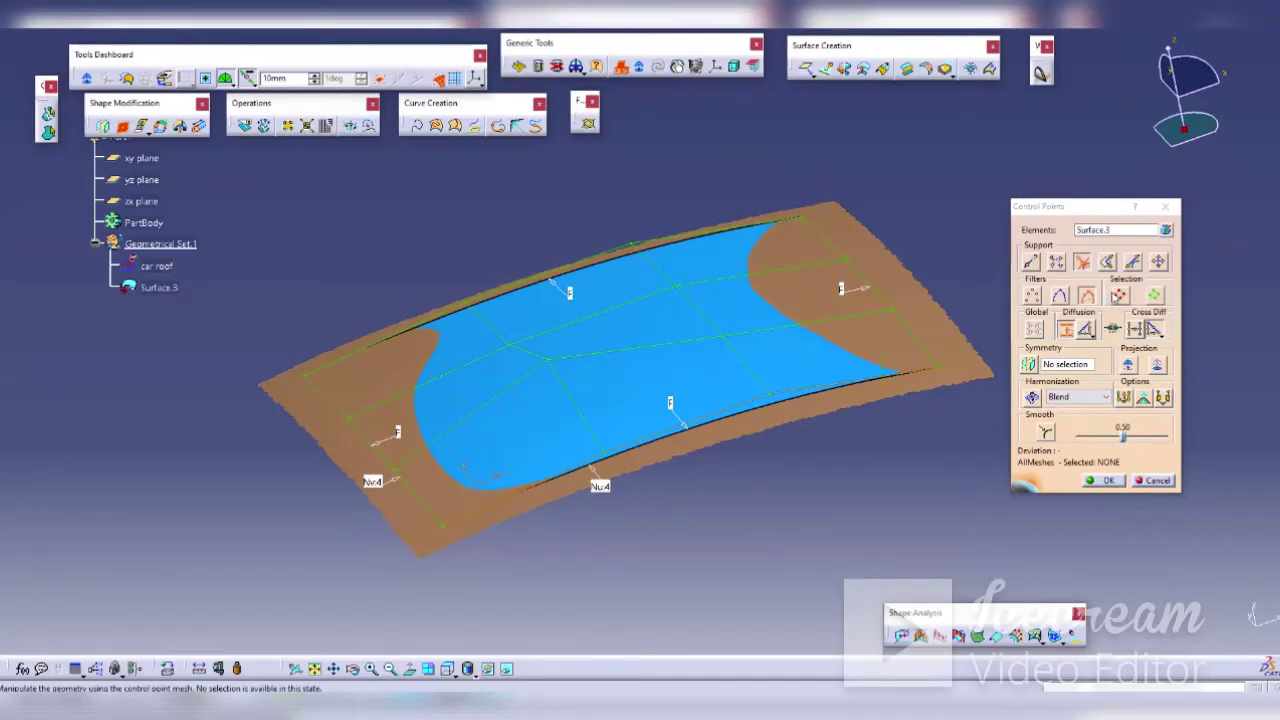
{"action": "left_click", "coordinate": [1119, 295]}
{"action": "mouse_move", "coordinate": [528, 380]}
{"action": "middle_mouse_down"}
{"action": "mouse_move", "coordinate": [590, 272]}
{"action": "mouse_move", "coordinate": [601, 341]}
{"action": "middle_mouse_up"}
{"action": "left_click", "coordinate": [1046, 433]}
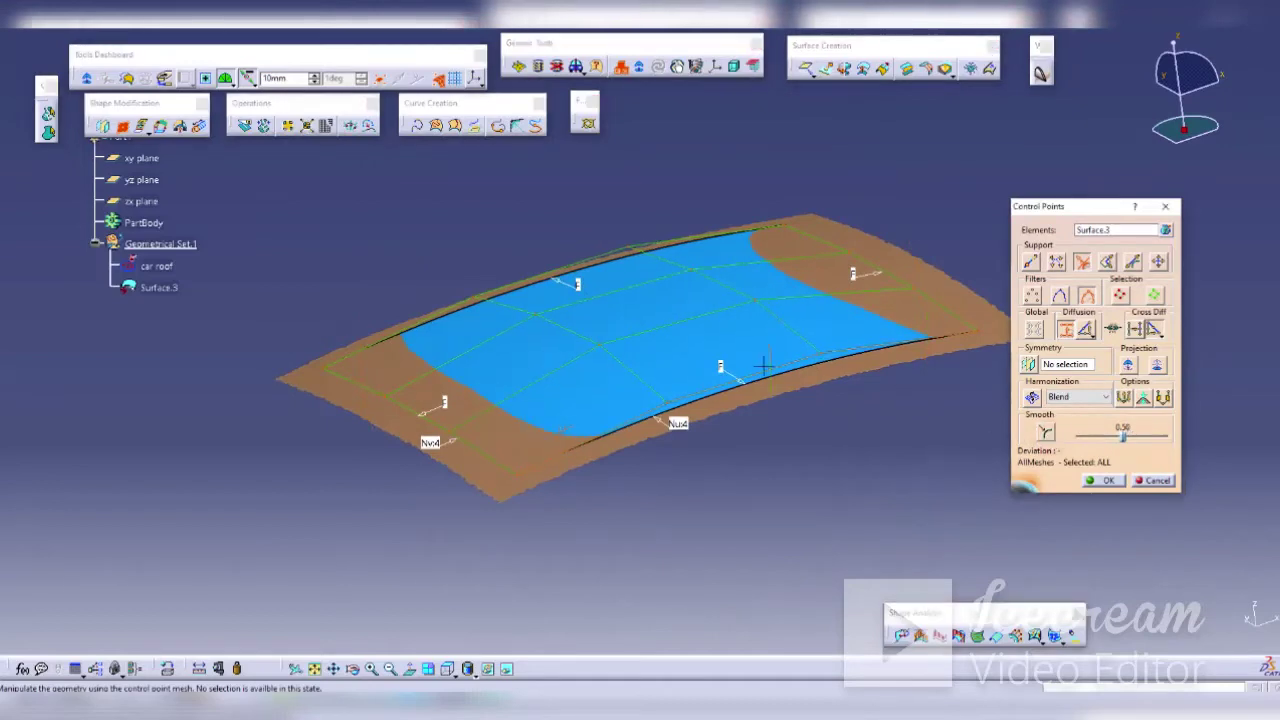
Step: Drag control points and the lower-left corner group to stretch the patch over the roof
{"action": "middle_click_drag", "start_coordinate": [764, 365], "coordinate": [729, 371]}
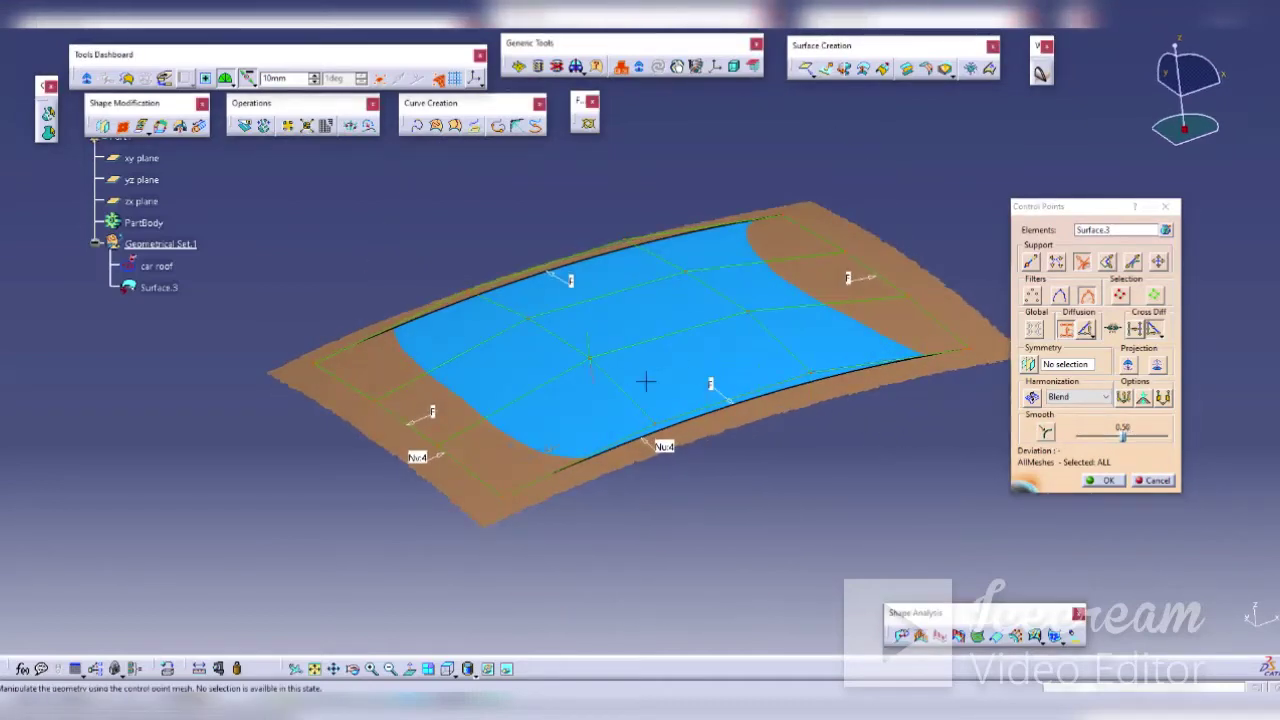
{"action": "left_click_drag", "start_coordinate": [649, 346], "coordinate": [555, 399]}
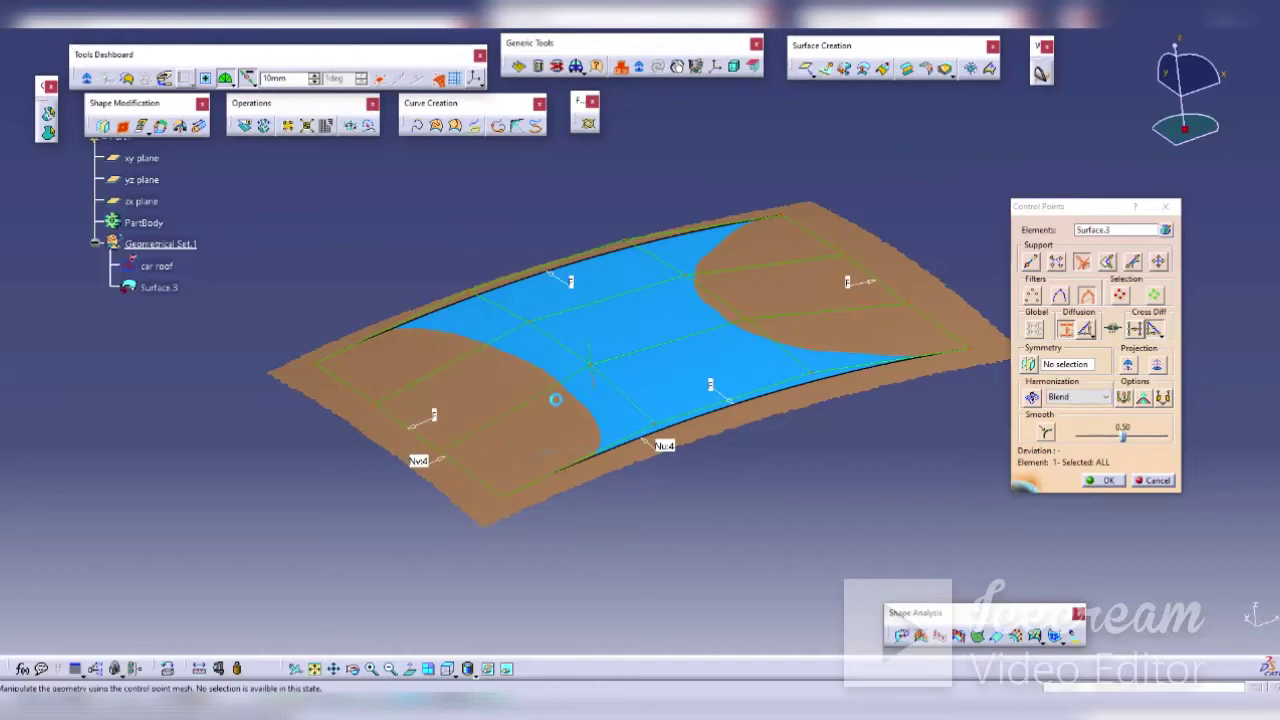
{"action": "left_click_drag", "start_coordinate": [478, 476], "coordinate": [476, 463]}
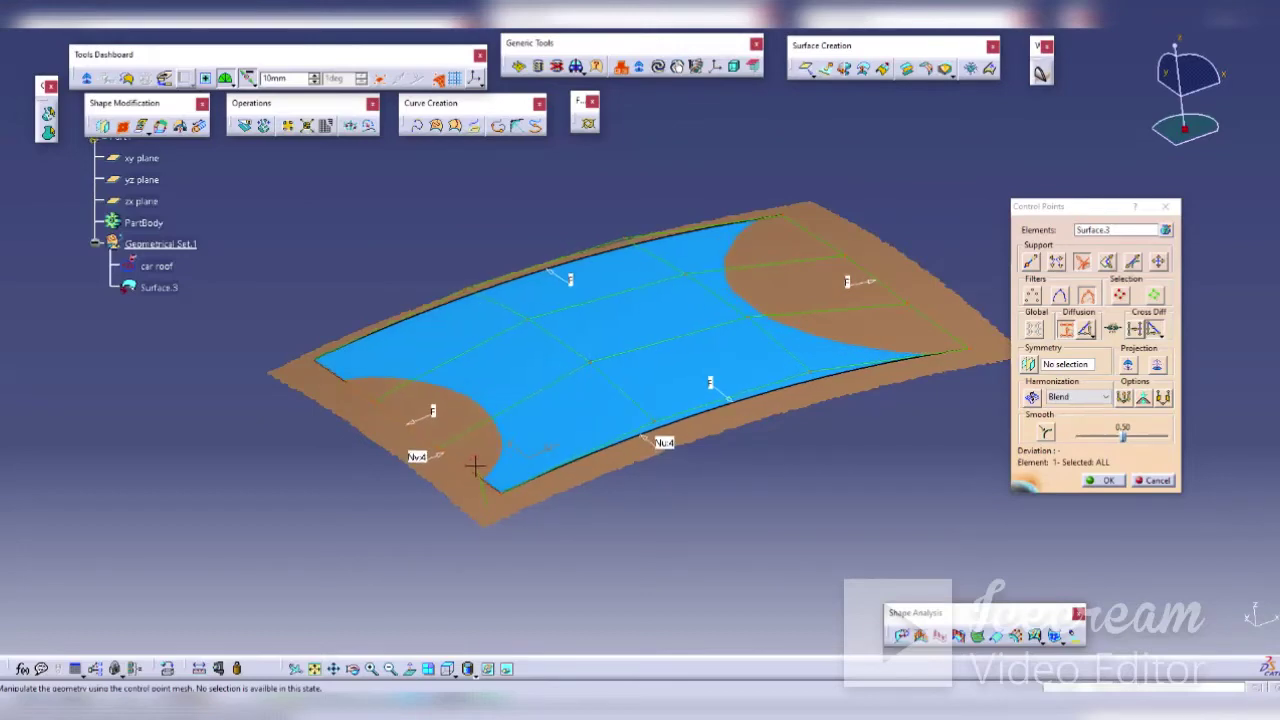
{"action": "left_click_drag", "start_coordinate": [315, 349], "coordinate": [316, 356]}
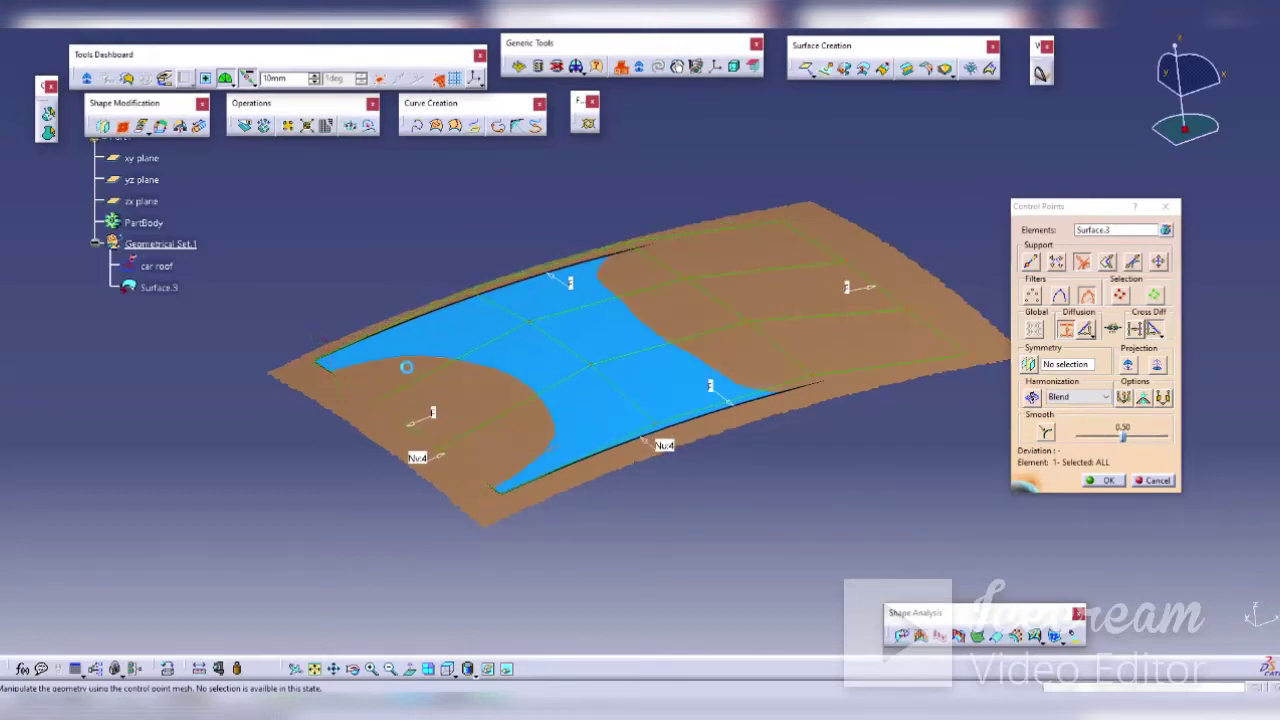
{"action": "left_click", "coordinate": [1152, 295]}
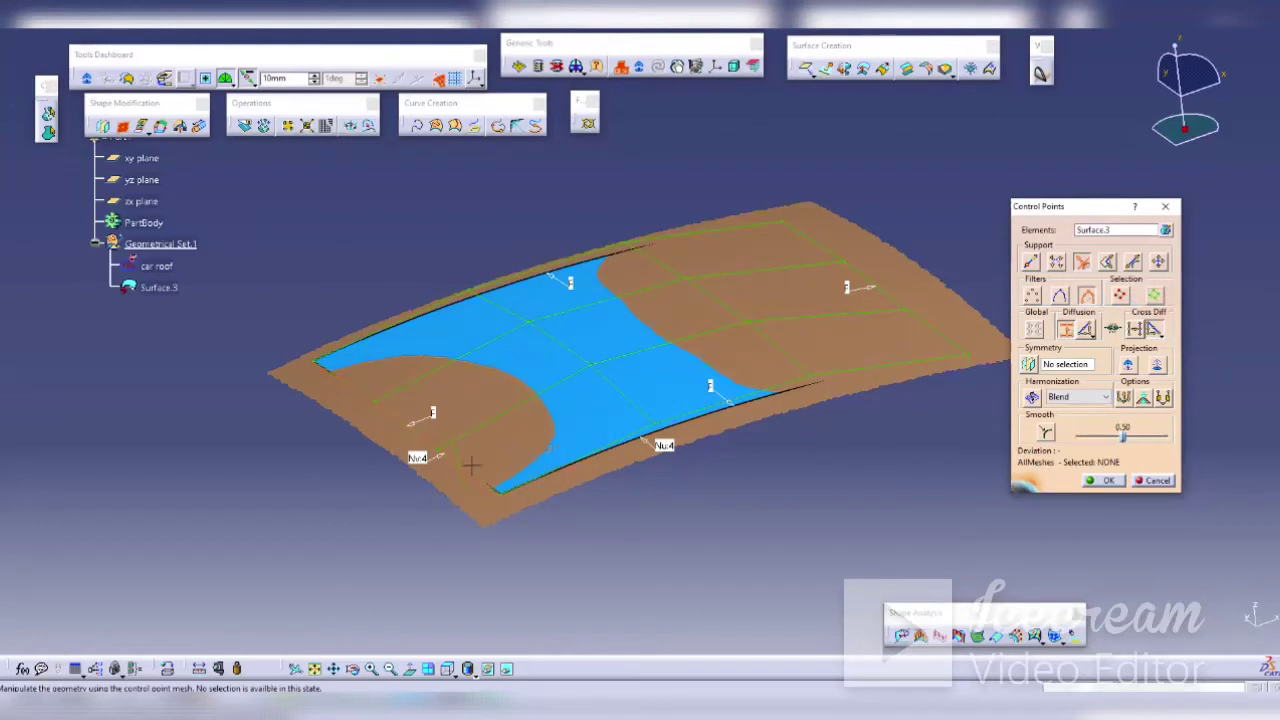
{"action": "left_click_drag", "start_coordinate": [472, 466], "coordinate": [472, 460]}
{"action": "left_click_drag", "start_coordinate": [931, 321], "coordinate": [915, 300]}
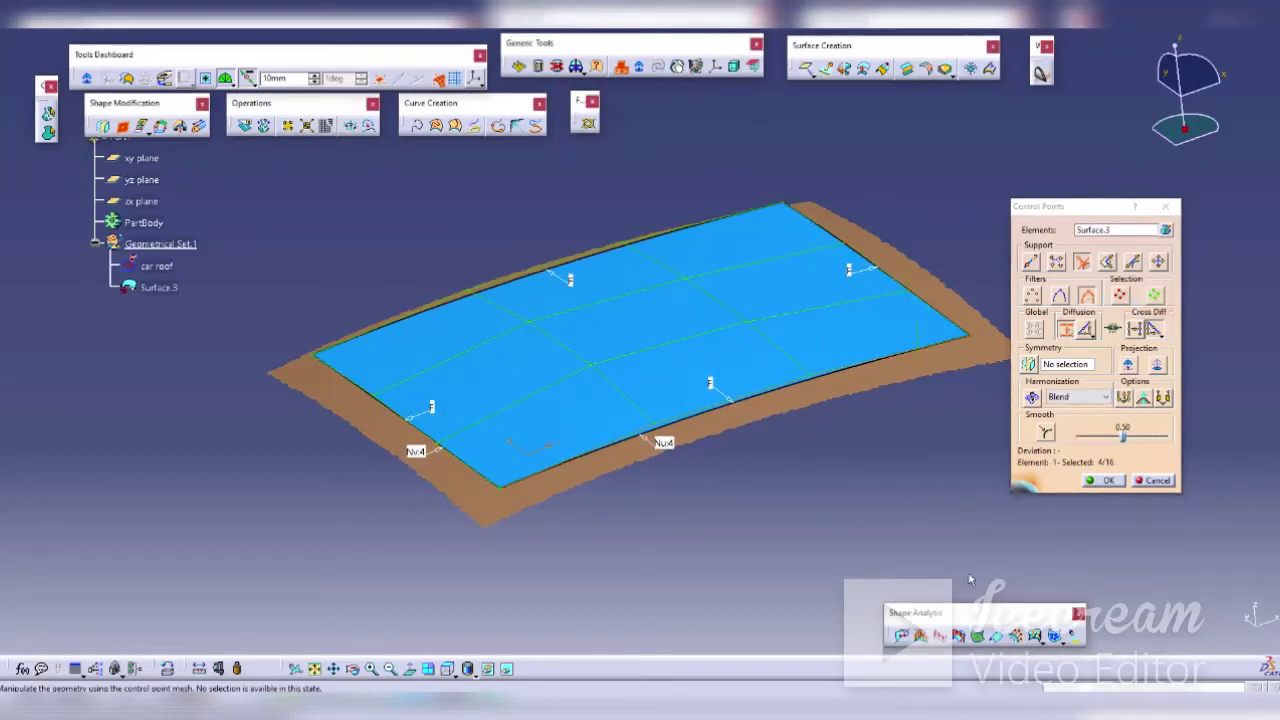
Step: Finish control points and run Distance Analysis from Surface.3 to the car roof mesh
{"action": "left_click", "coordinate": [1107, 481]}
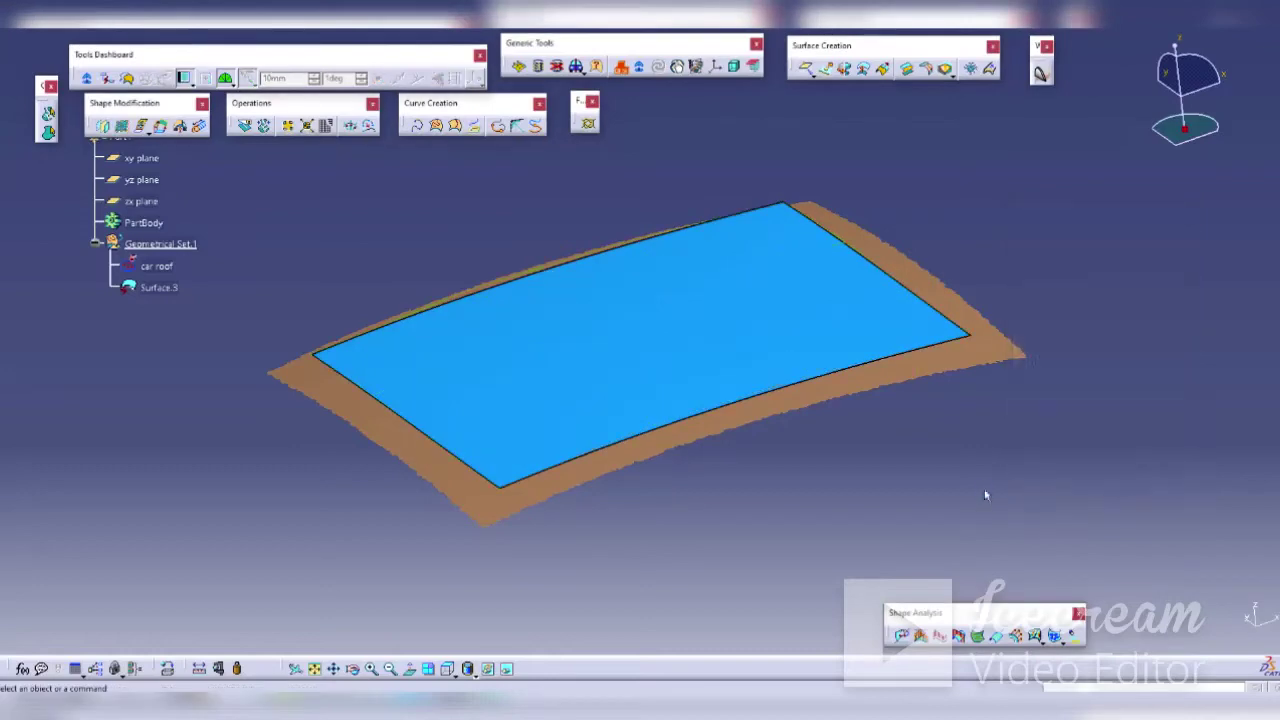
{"action": "left_click", "coordinate": [920, 636]}
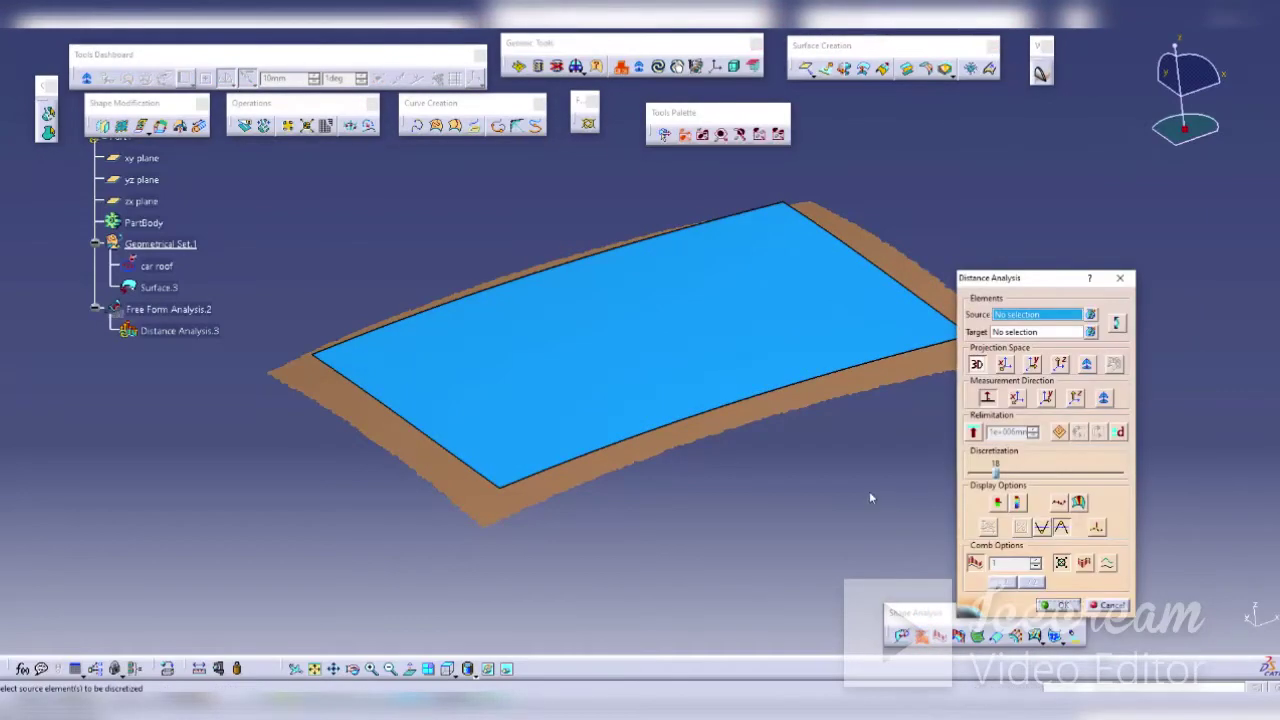
{"action": "middle_click_drag", "start_coordinate": [820, 393], "coordinate": [743, 413]}
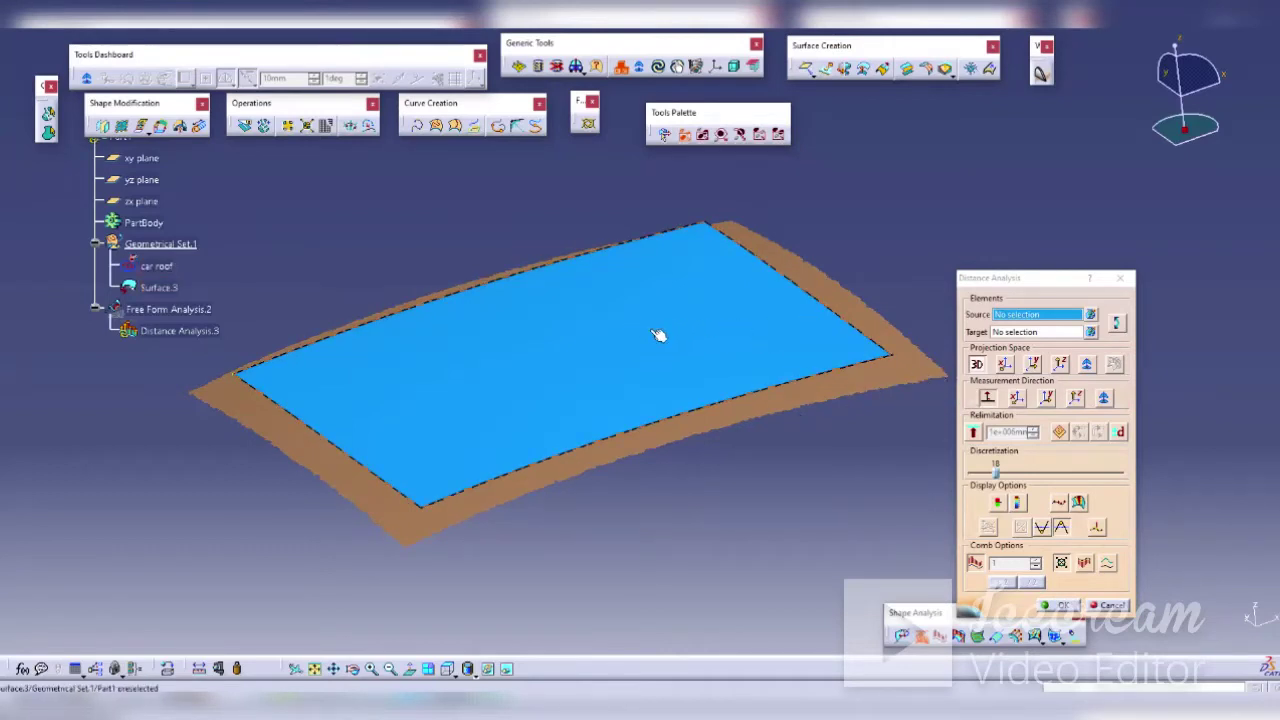
{"action": "left_click", "coordinate": [565, 349]}
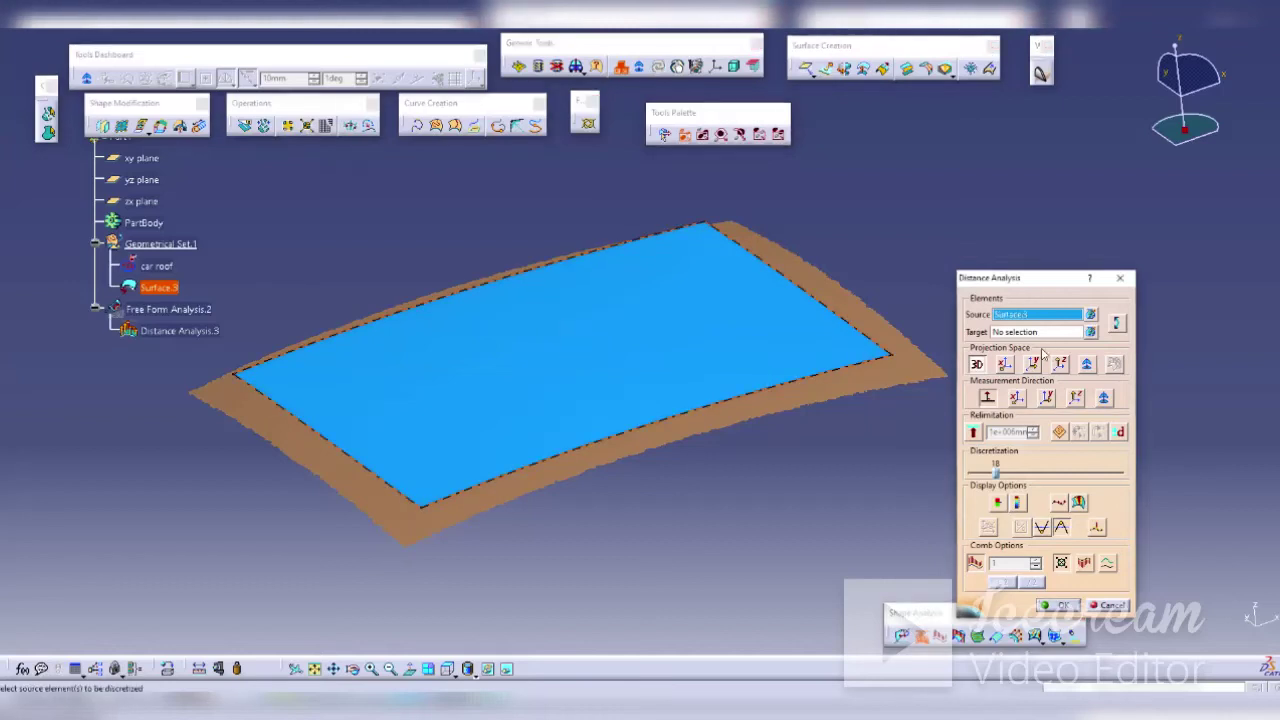
{"action": "left_click", "coordinate": [1012, 332]}
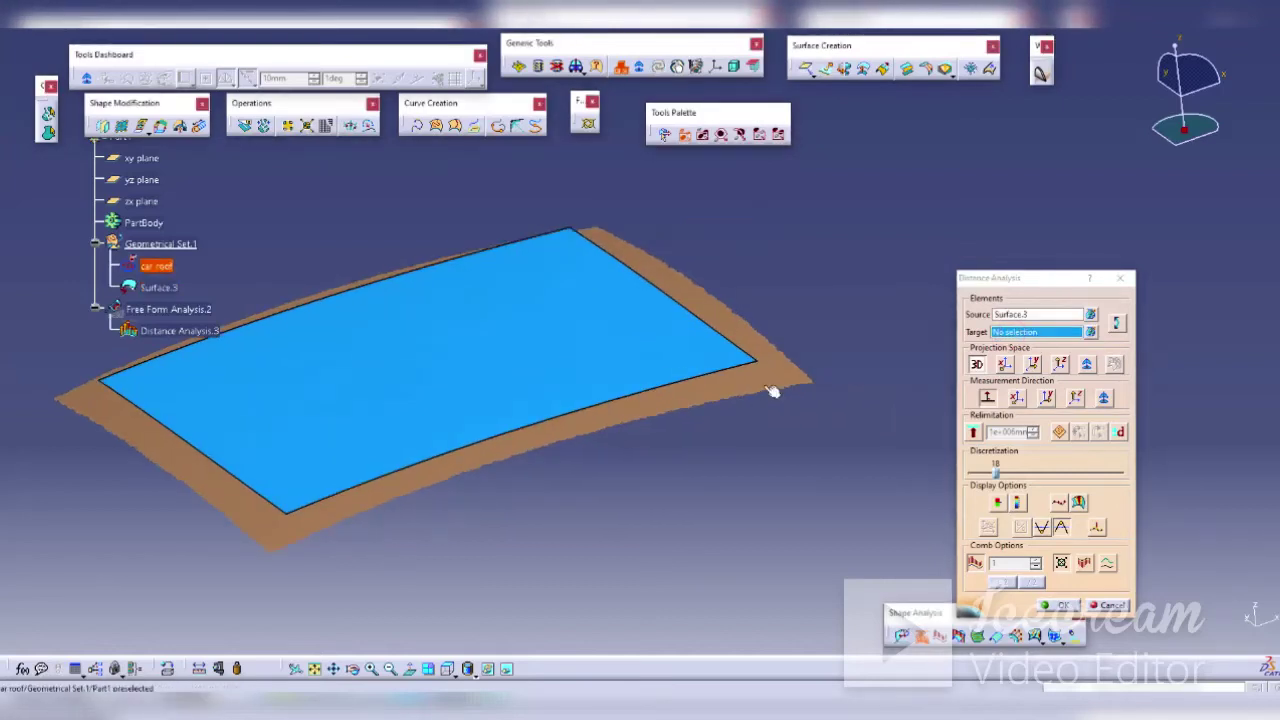
{"action": "left_click", "coordinate": [776, 375]}
{"action": "left_click", "coordinate": [776, 375]}
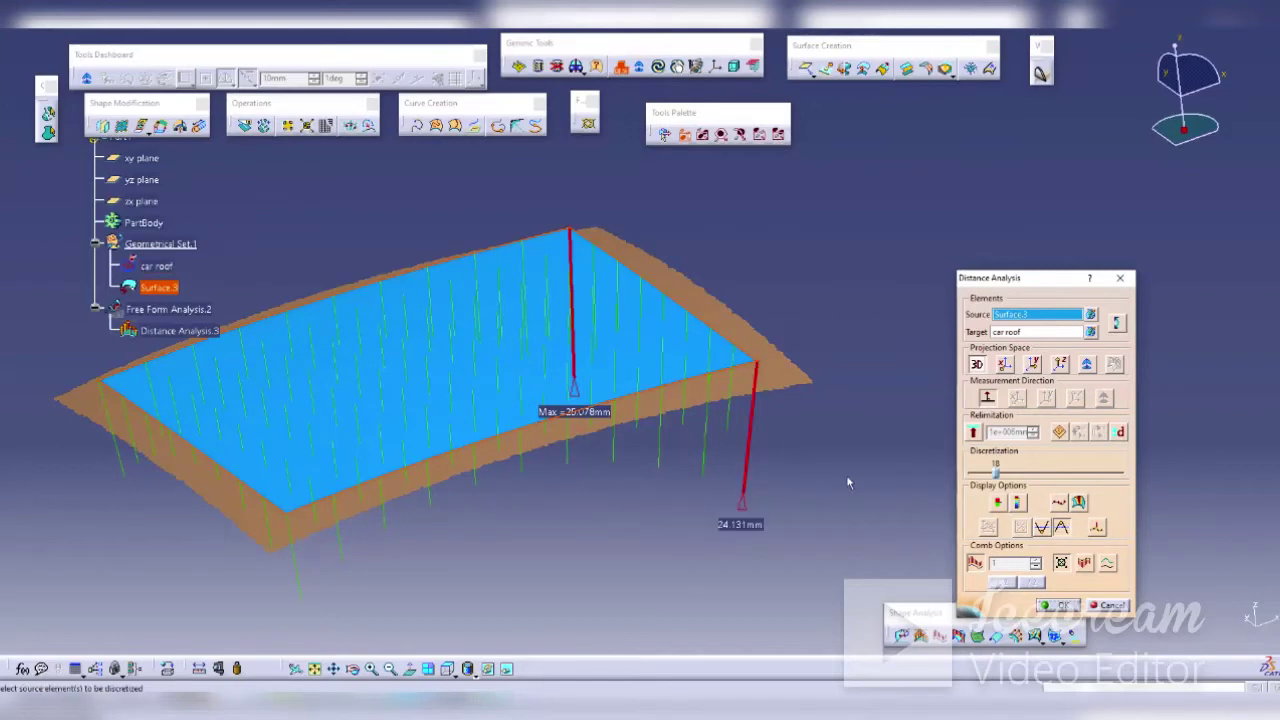
Step: Display the minimum (3.464 mm) and maximum (25.078 mm) distance values
{"action": "mouse_move", "coordinate": [745, 436]}
{"action": "middle_mouse_down"}
{"action": "mouse_move", "coordinate": [696, 363]}
{"action": "mouse_move", "coordinate": [611, 376]}
{"action": "middle_mouse_up"}
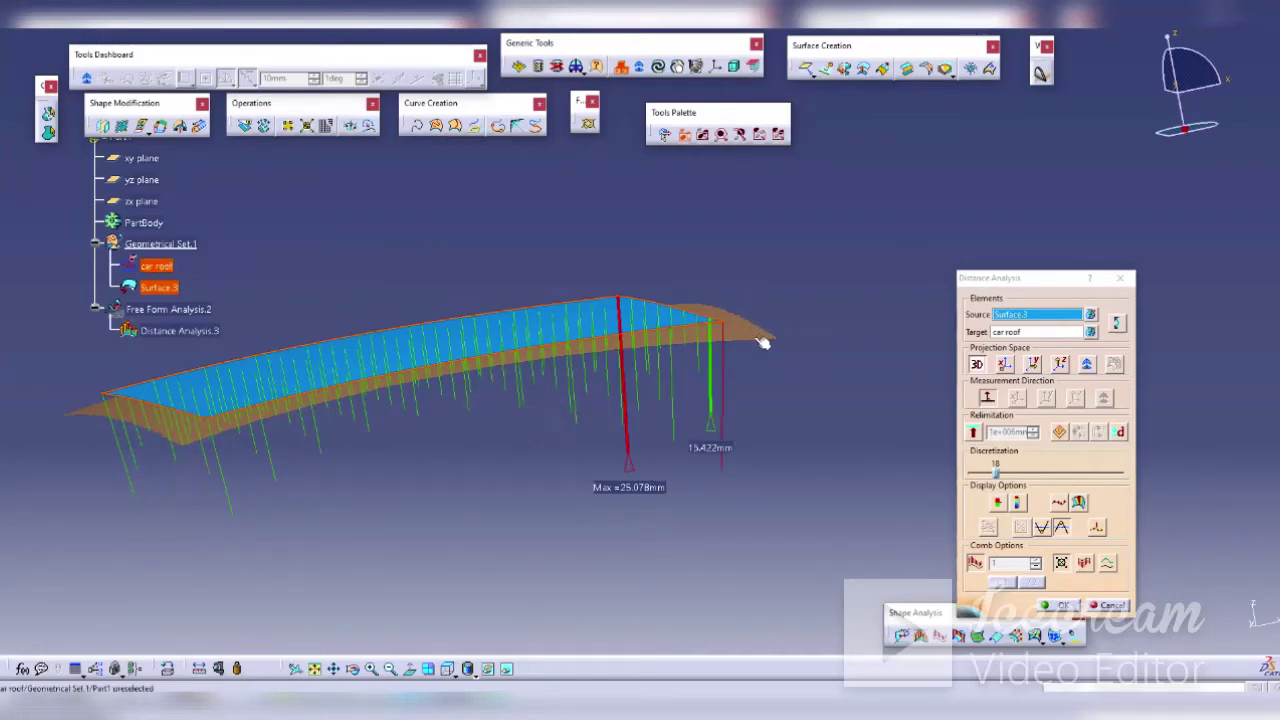
{"action": "middle_click_drag", "start_coordinate": [660, 370], "coordinate": [630, 400]}
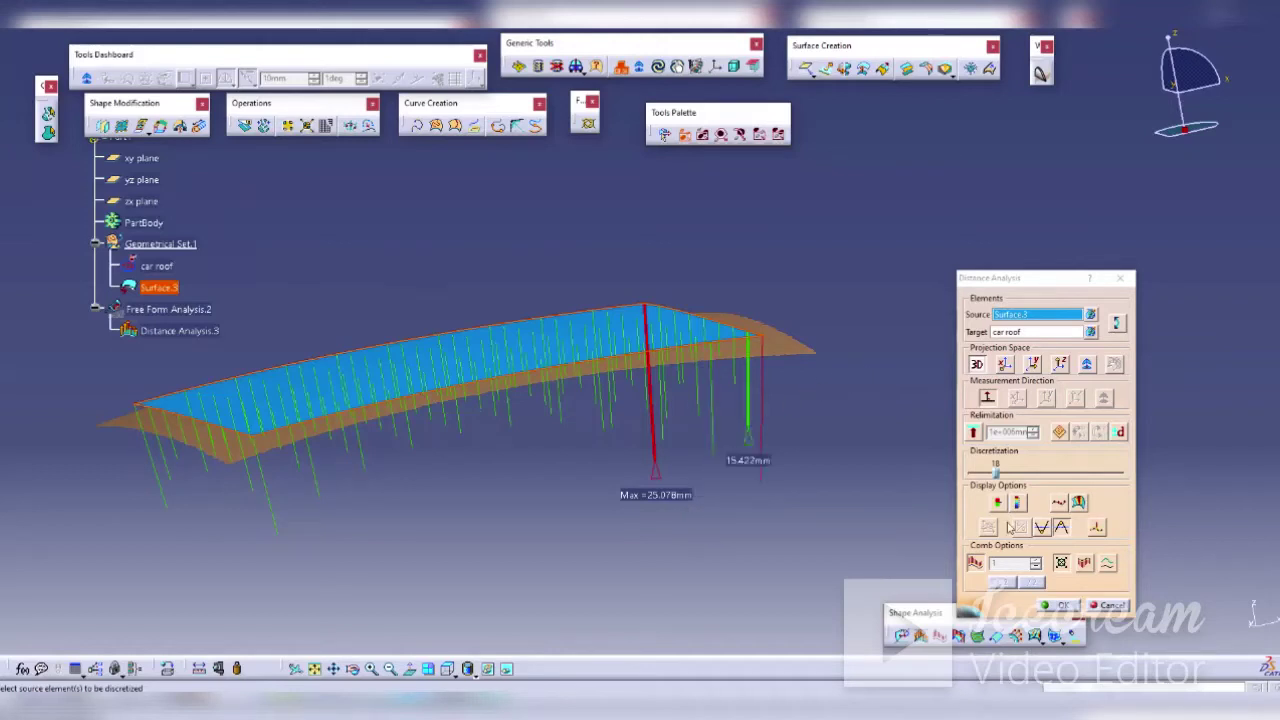
{"action": "left_click", "coordinate": [1042, 528]}
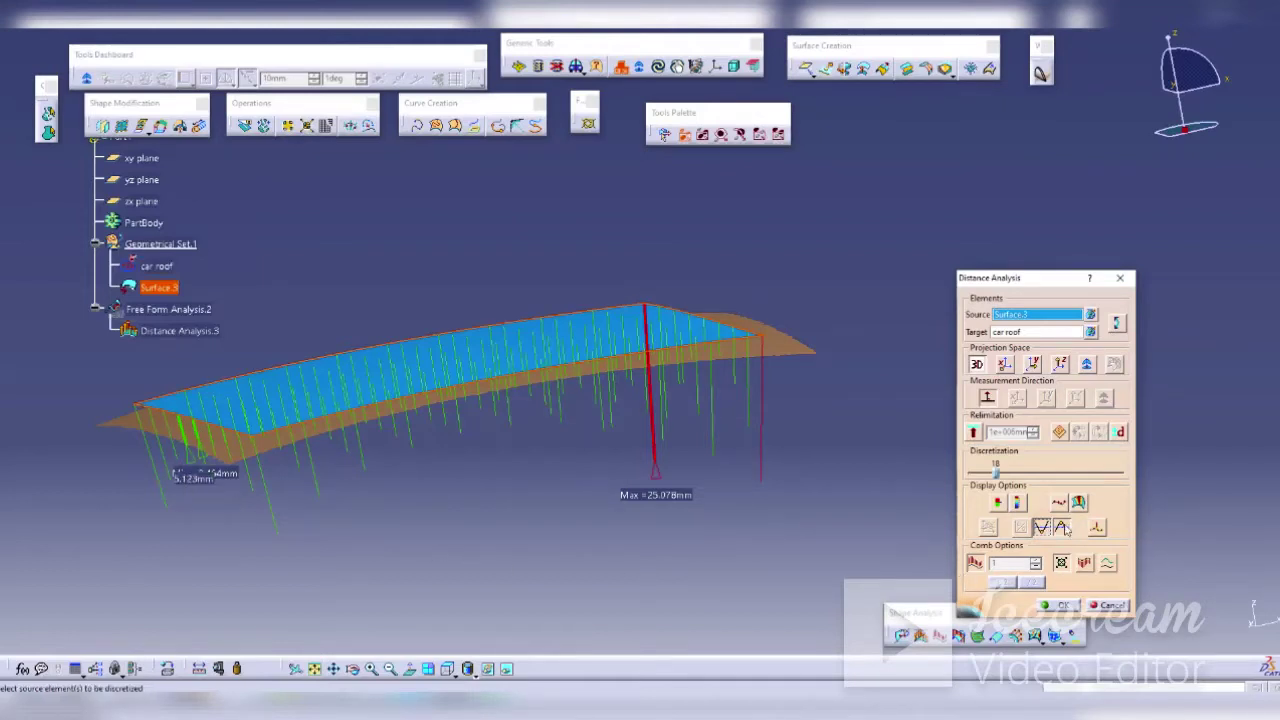
{"action": "left_click", "coordinate": [1063, 527]}
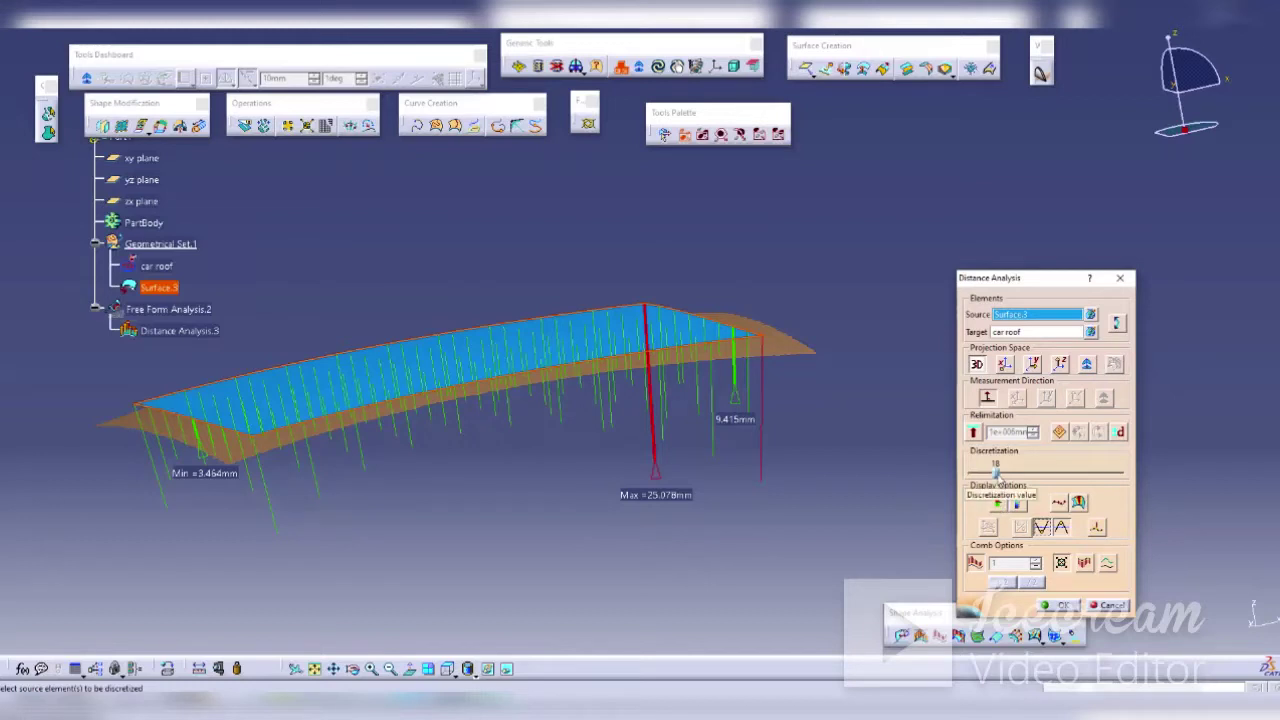
Step: Lower the comb discretization to 3 spikes and toggle the comb off and on to inspect
{"action": "middle_click_drag", "start_coordinate": [566, 400], "coordinate": [640, 428]}
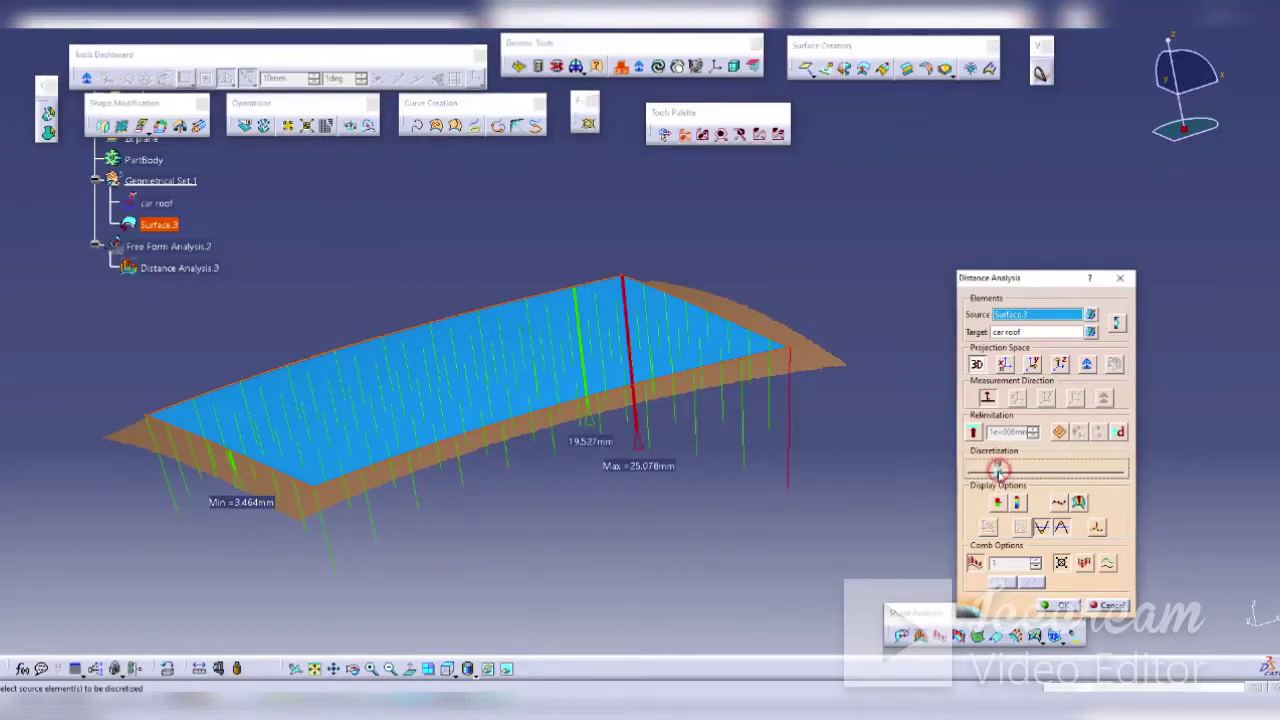
{"action": "left_click_drag", "start_coordinate": [998, 472], "coordinate": [825, 479]}
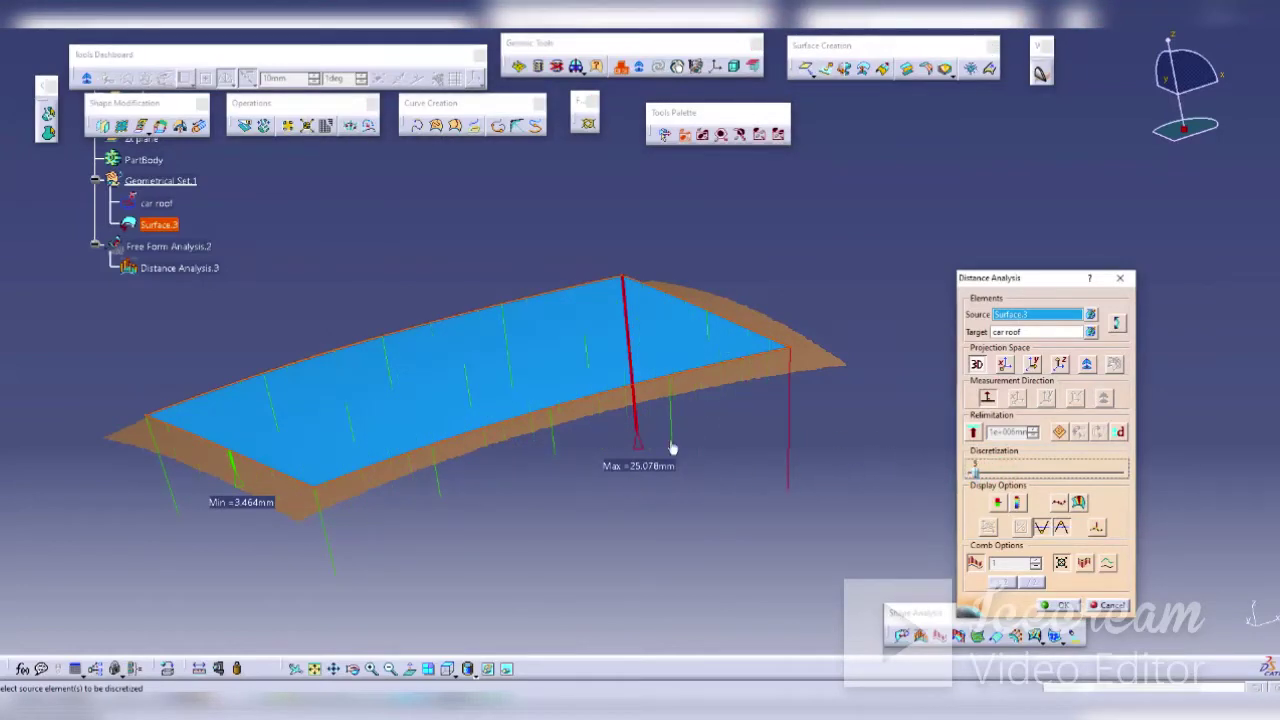
{"action": "middle_click_drag", "start_coordinate": [671, 450], "coordinate": [671, 456]}
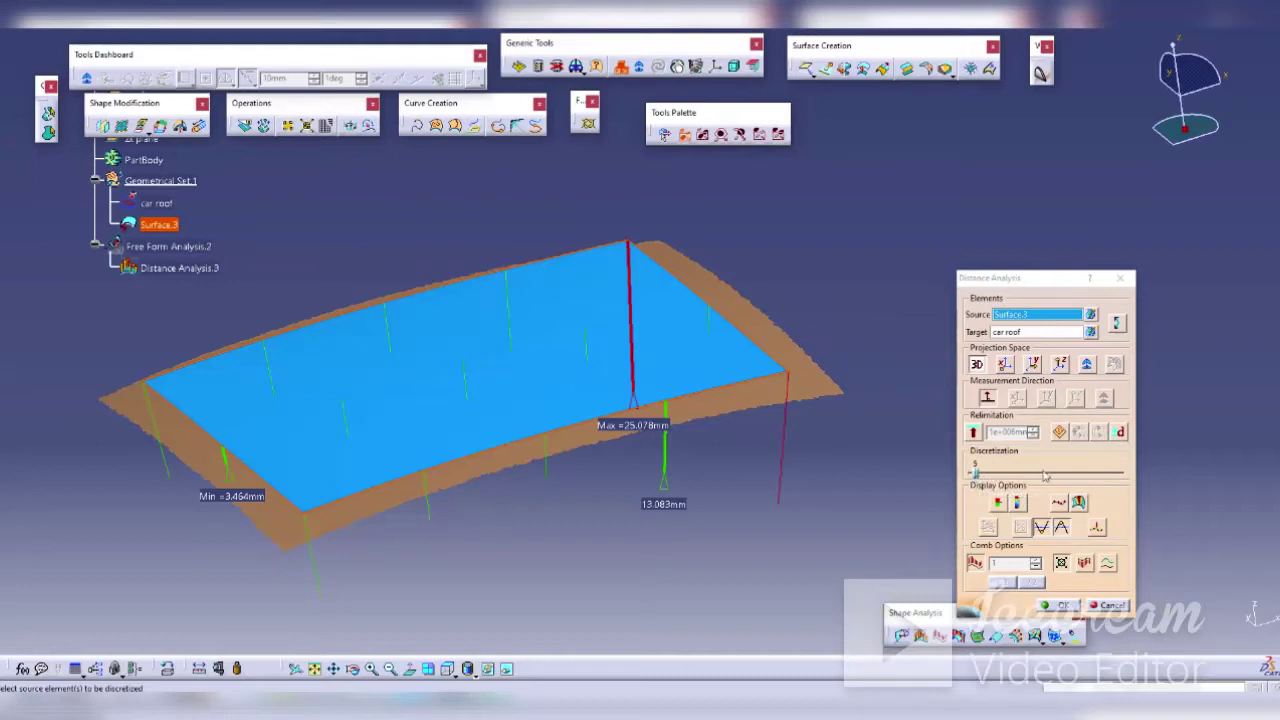
{"action": "mouse_move", "coordinate": [788, 440]}
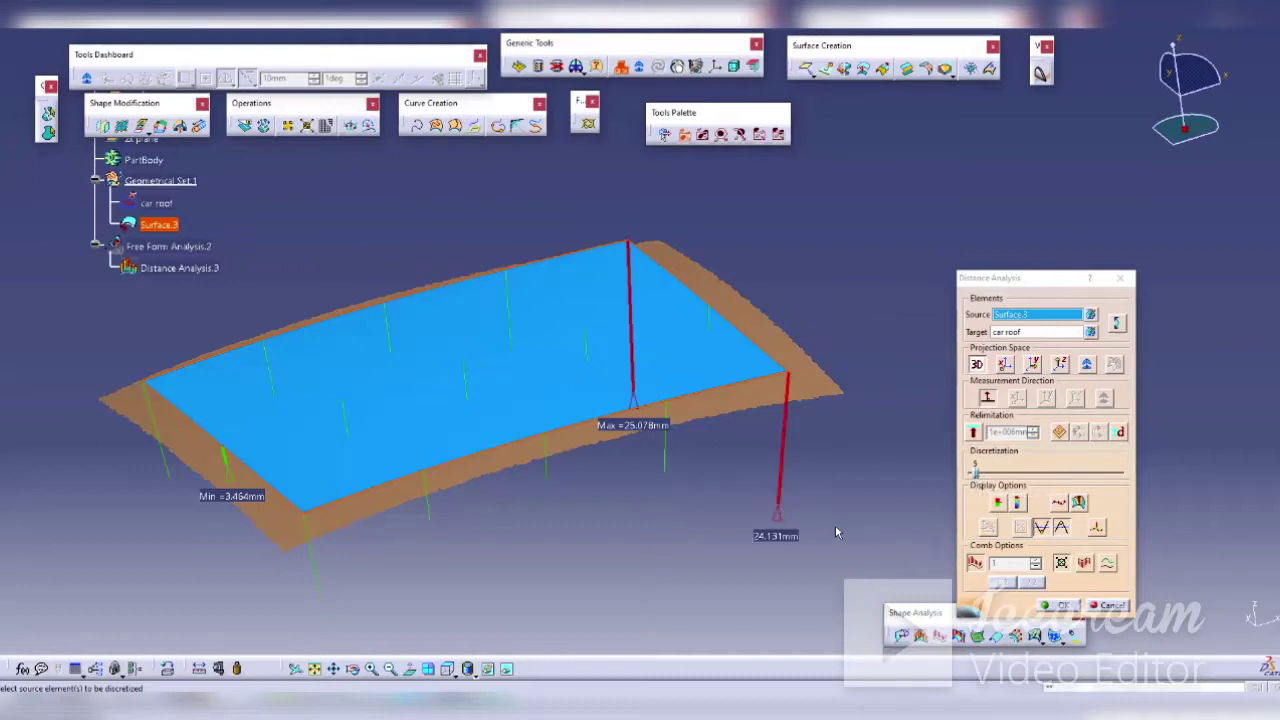
{"action": "mouse_move", "coordinate": [778, 525]}
{"action": "middle_mouse_down"}
{"action": "mouse_move", "coordinate": [714, 491]}
{"action": "mouse_move", "coordinate": [714, 443]}
{"action": "middle_mouse_up"}
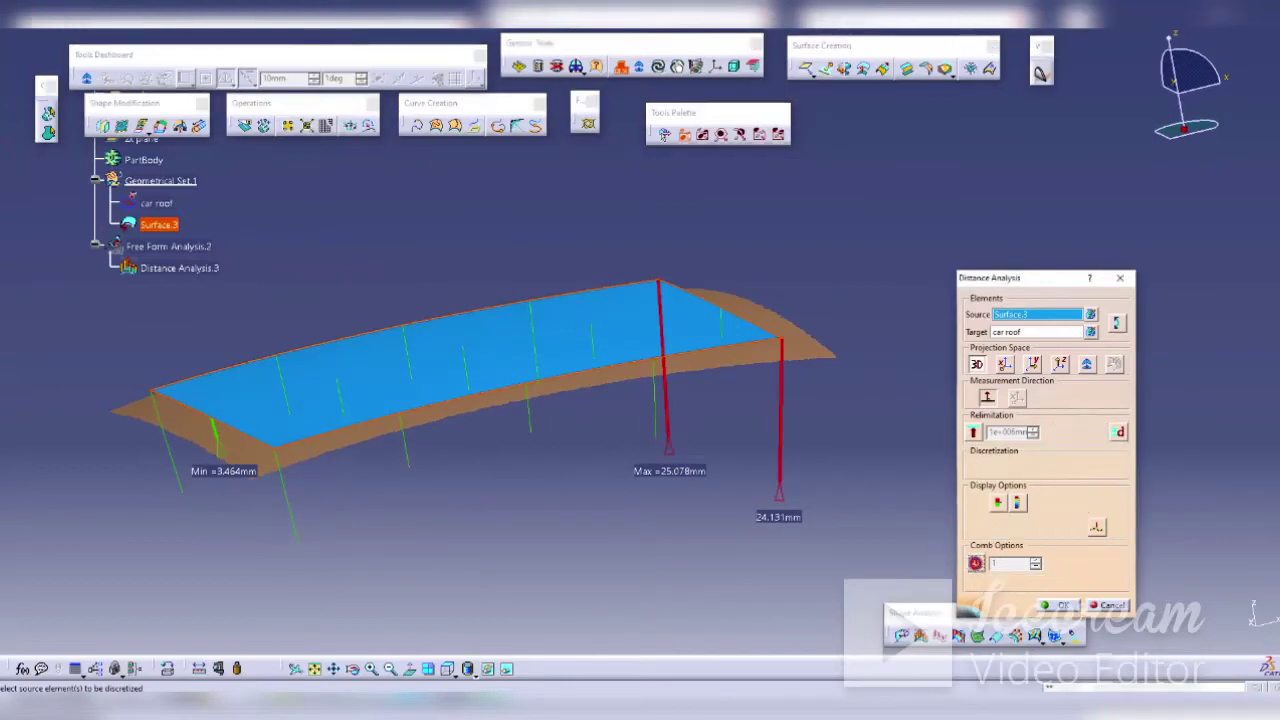
{"action": "left_click", "coordinate": [975, 563]}
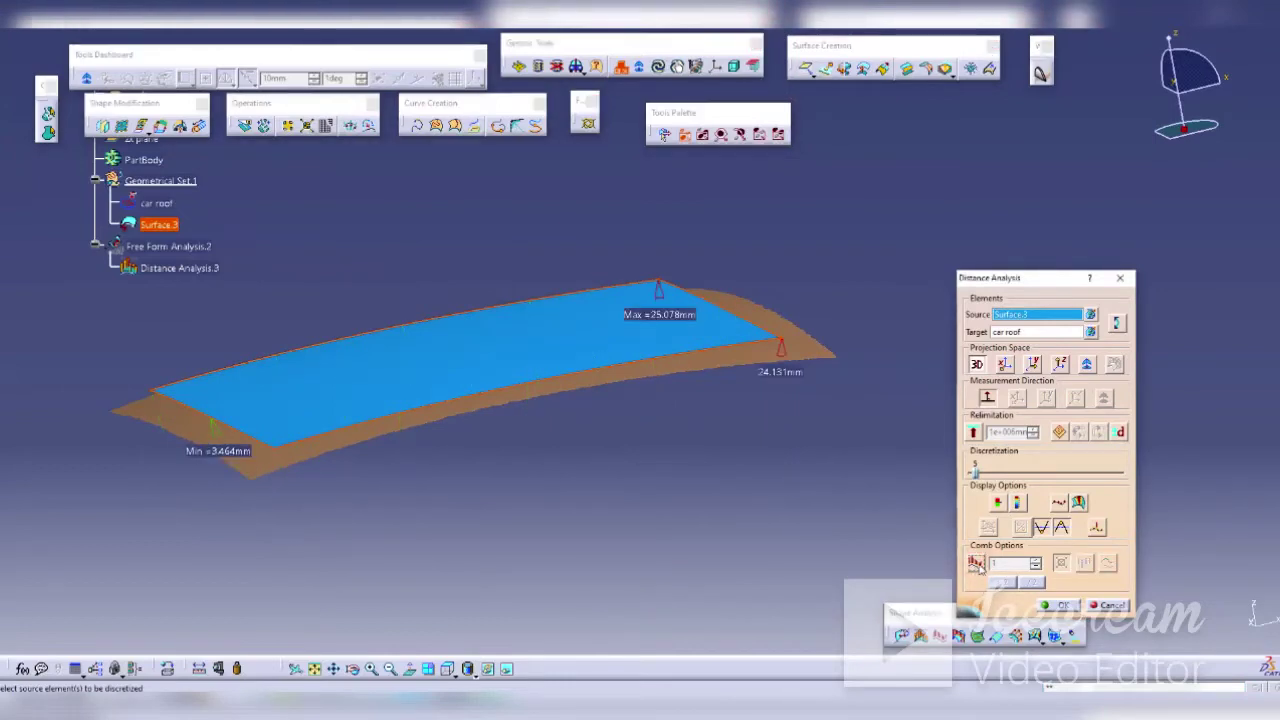
{"action": "mouse_move", "coordinate": [624, 463]}
{"action": "middle_mouse_down"}
{"action": "mouse_move", "coordinate": [714, 443]}
{"action": "mouse_move", "coordinate": [720, 420]}
{"action": "middle_mouse_up"}
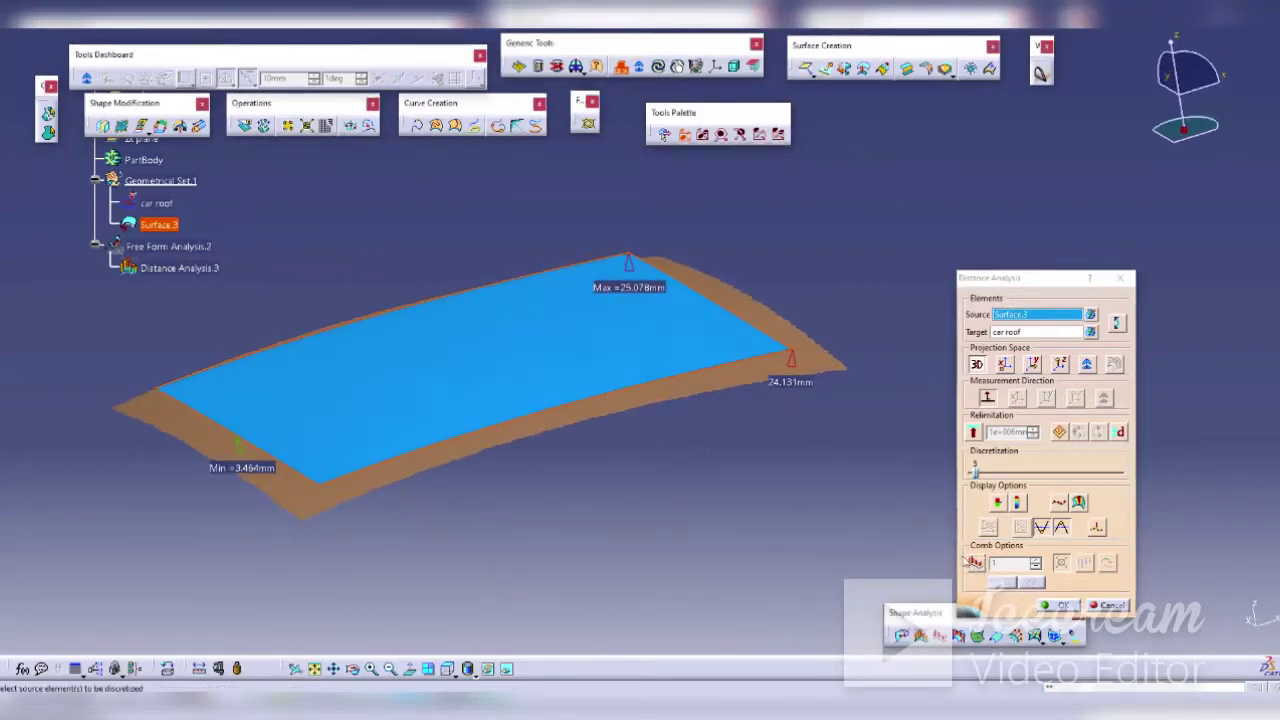
{"action": "left_click", "coordinate": [975, 563]}
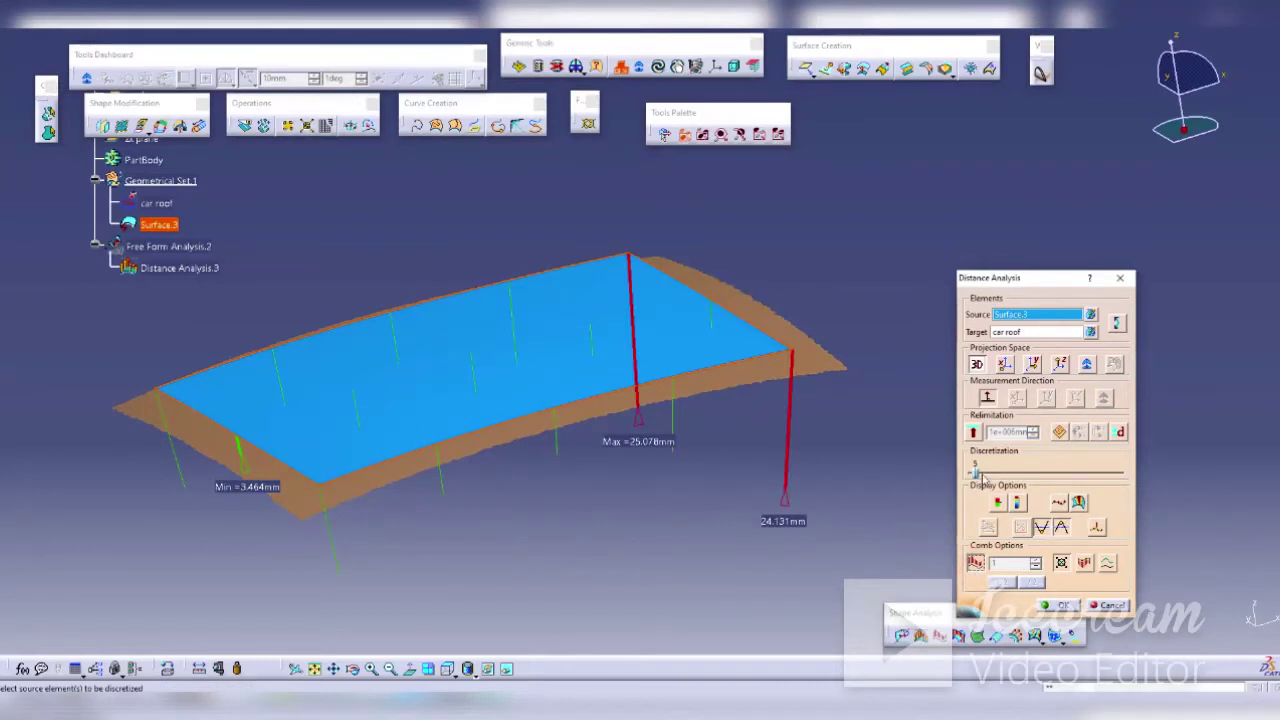
Step: Increase the comb spike density, flip the spikes both ways, and make length zoom-independent
{"action": "left_click_drag", "start_coordinate": [982, 478], "coordinate": [1026, 482]}
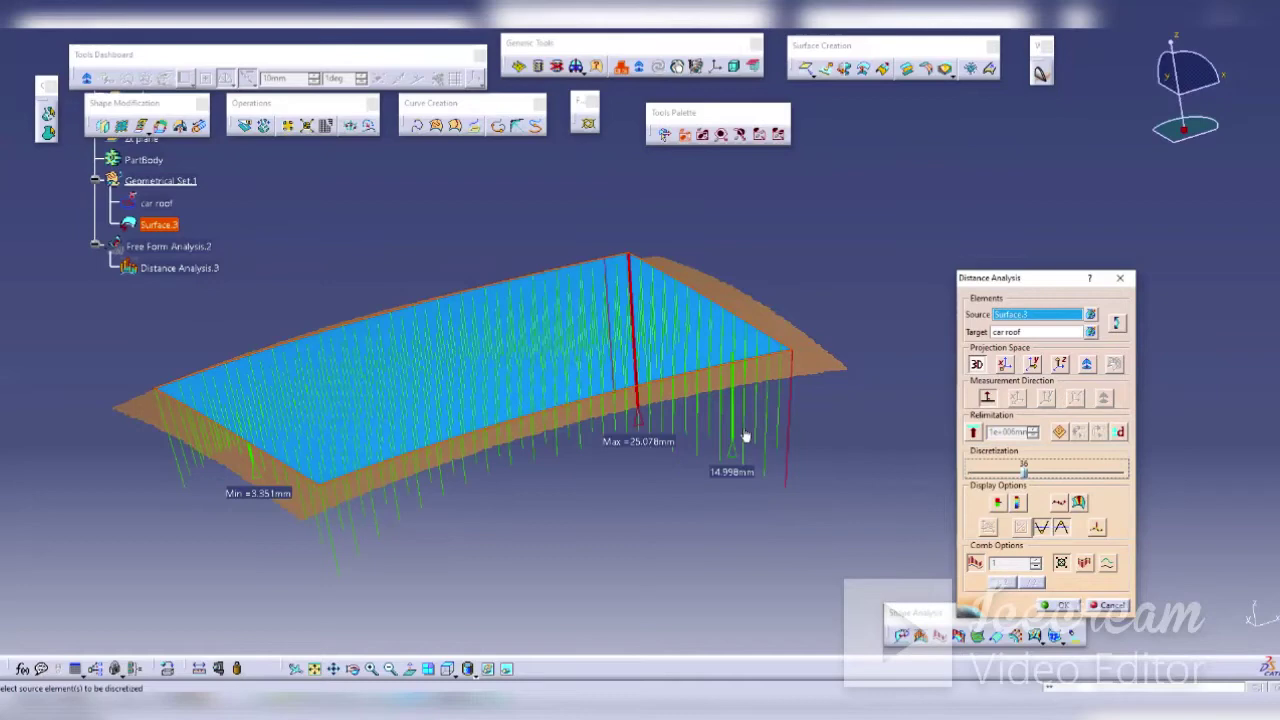
{"action": "left_click", "coordinate": [1082, 566]}
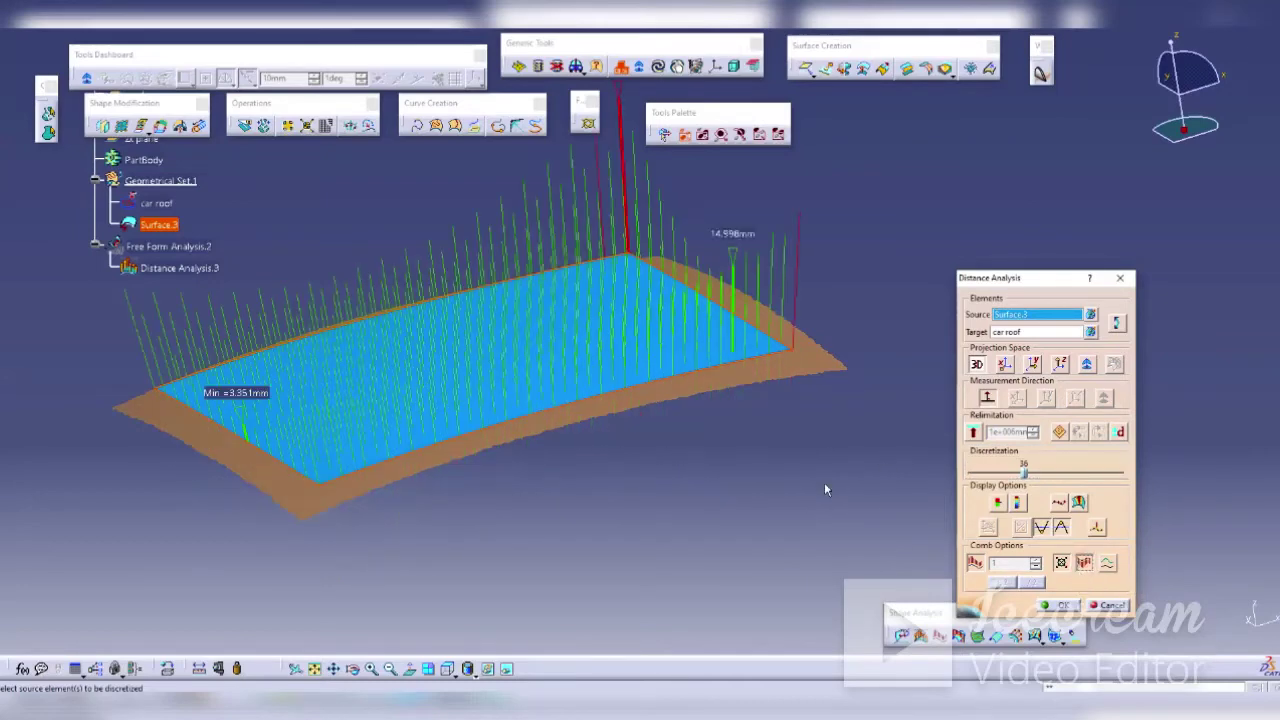
{"action": "mouse_move", "coordinate": [668, 448]}
{"action": "middle_mouse_down"}
{"action": "mouse_move", "coordinate": [697, 418]}
{"action": "mouse_move", "coordinate": [697, 443]}
{"action": "middle_mouse_up"}
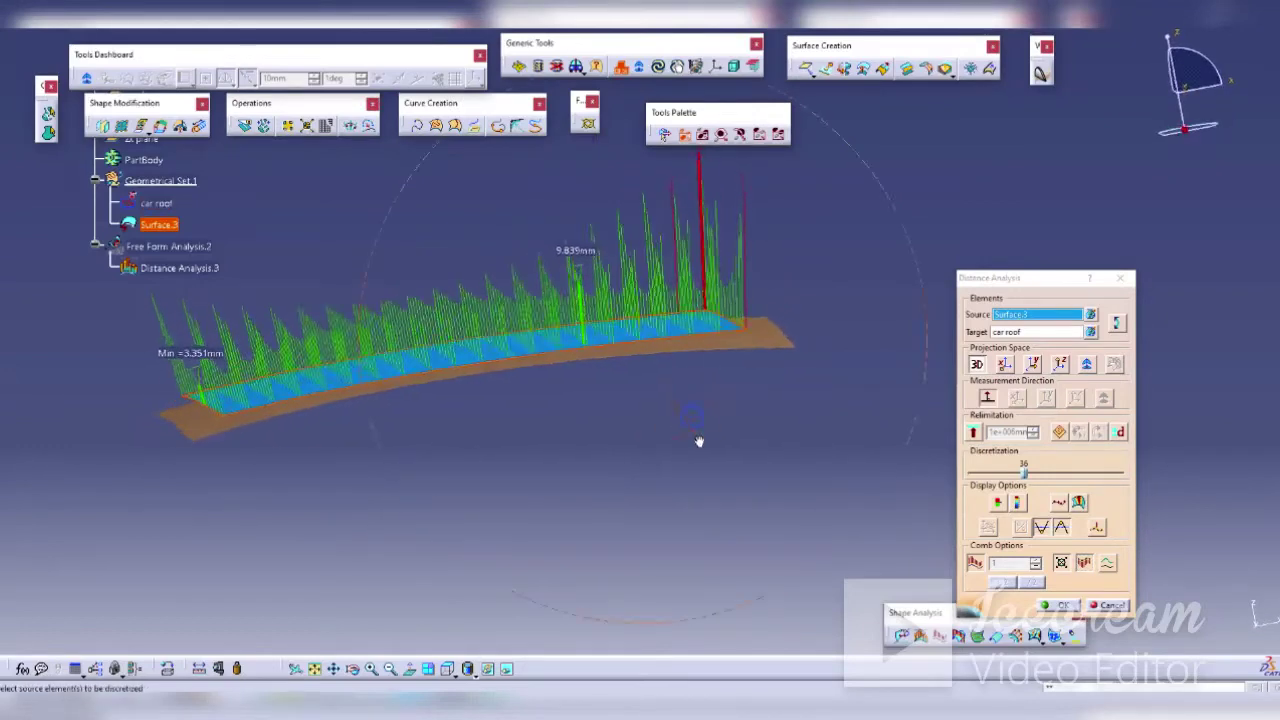
{"action": "left_click", "coordinate": [1088, 566]}
{"action": "left_click", "coordinate": [1062, 564]}
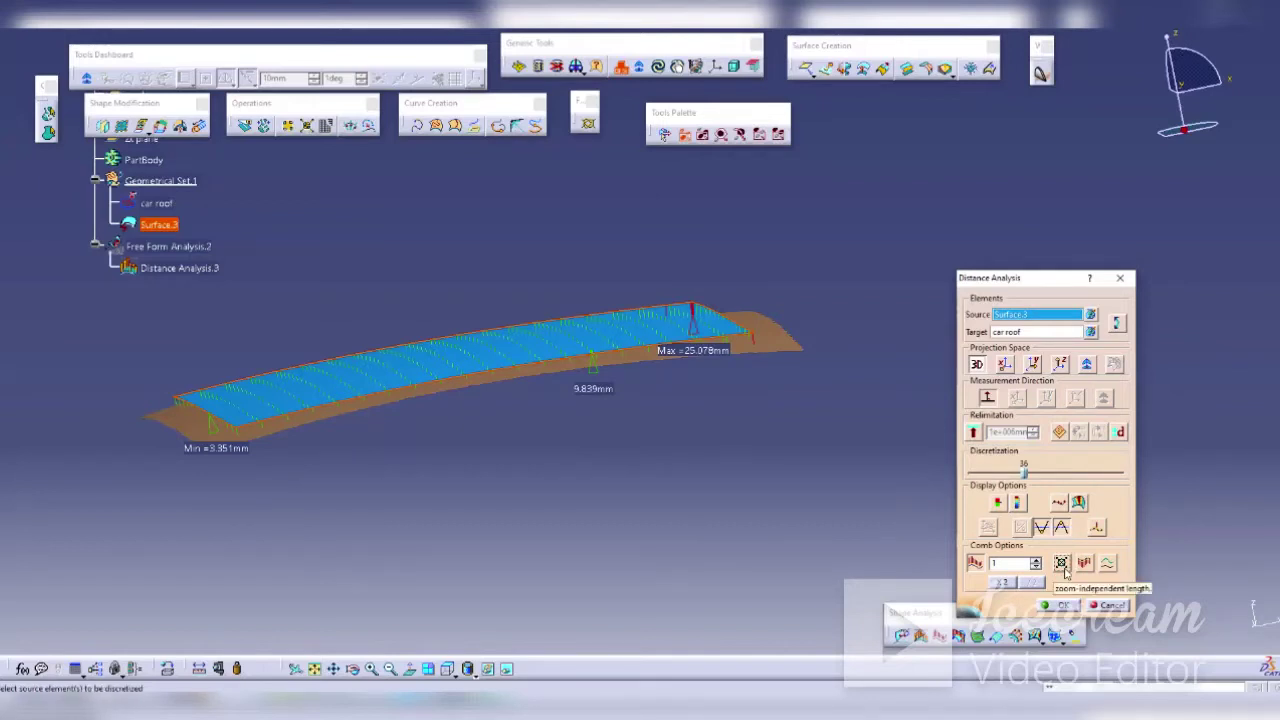
Step: Orbit around the roof comb, toggling spike flattening, to inspect the 3.351–25.078 mm distances
{"action": "mouse_move", "coordinate": [773, 448]}
{"action": "middle_mouse_down"}
{"action": "mouse_move", "coordinate": [757, 523]}
{"action": "mouse_move", "coordinate": [720, 517]}
{"action": "mouse_move", "coordinate": [651, 374]}
{"action": "mouse_move", "coordinate": [663, 343]}
{"action": "middle_mouse_up"}
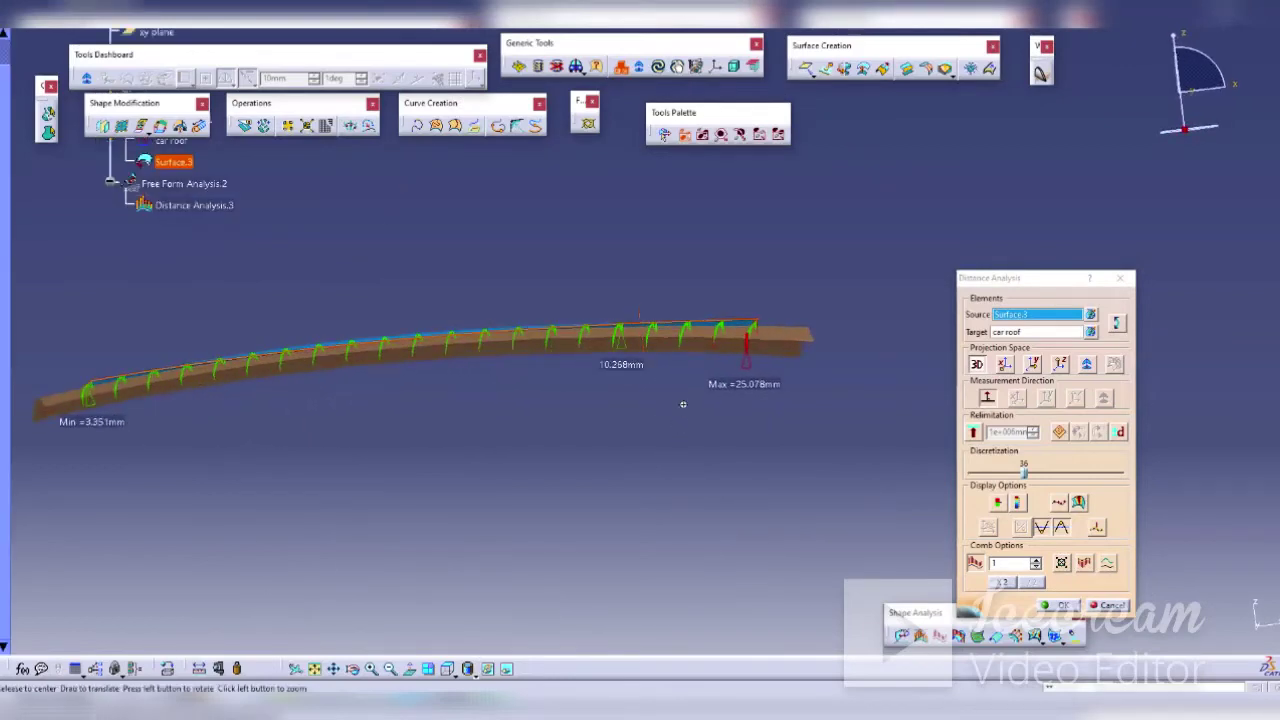
{"action": "middle_click_drag", "start_coordinate": [680, 403], "coordinate": [714, 434]}
{"action": "mouse_move", "coordinate": [1065, 570]}
{"action": "middle_mouse_down"}
{"action": "mouse_move", "coordinate": [734, 366]}
{"action": "mouse_move", "coordinate": [700, 430]}
{"action": "mouse_move", "coordinate": [708, 482]}
{"action": "middle_mouse_up"}
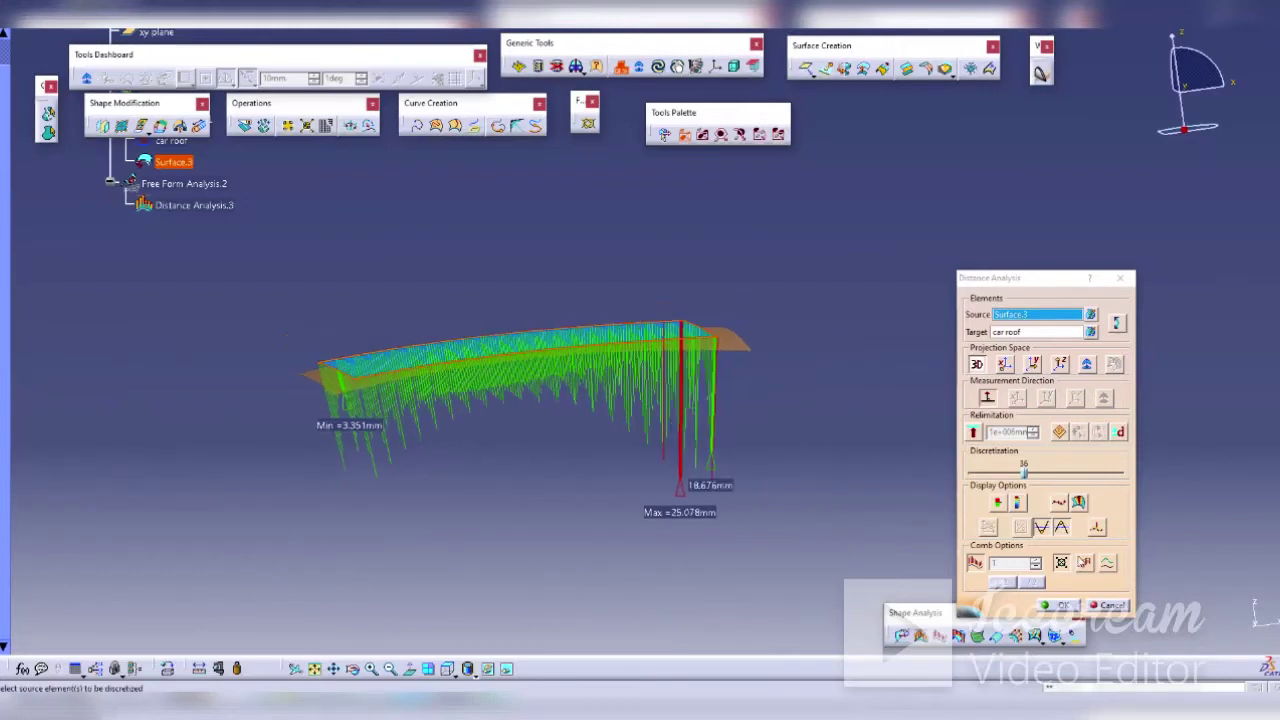
{"action": "left_click", "coordinate": [1062, 563]}
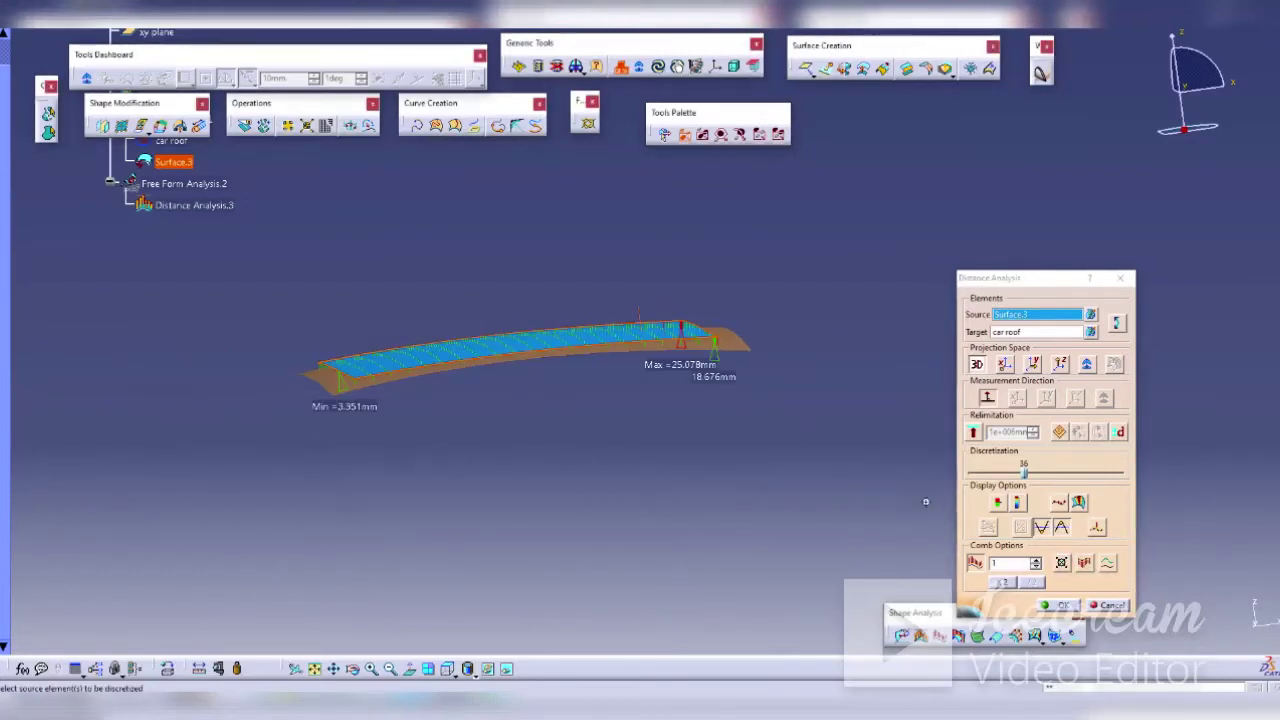
{"action": "left_click", "coordinate": [1062, 563]}
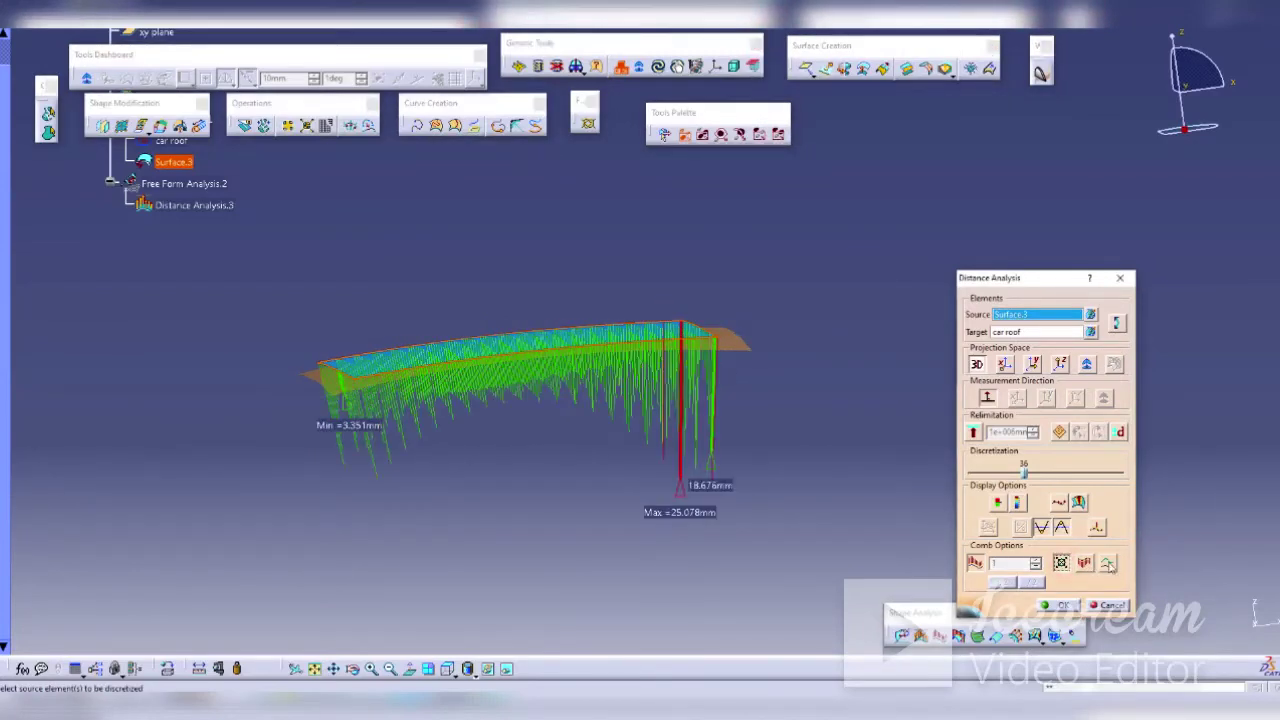
{"action": "mouse_move", "coordinate": [671, 510]}
{"action": "middle_mouse_down"}
{"action": "mouse_move", "coordinate": [636, 377]}
{"action": "mouse_move", "coordinate": [646, 331]}
{"action": "mouse_move", "coordinate": [668, 499]}
{"action": "middle_mouse_up"}
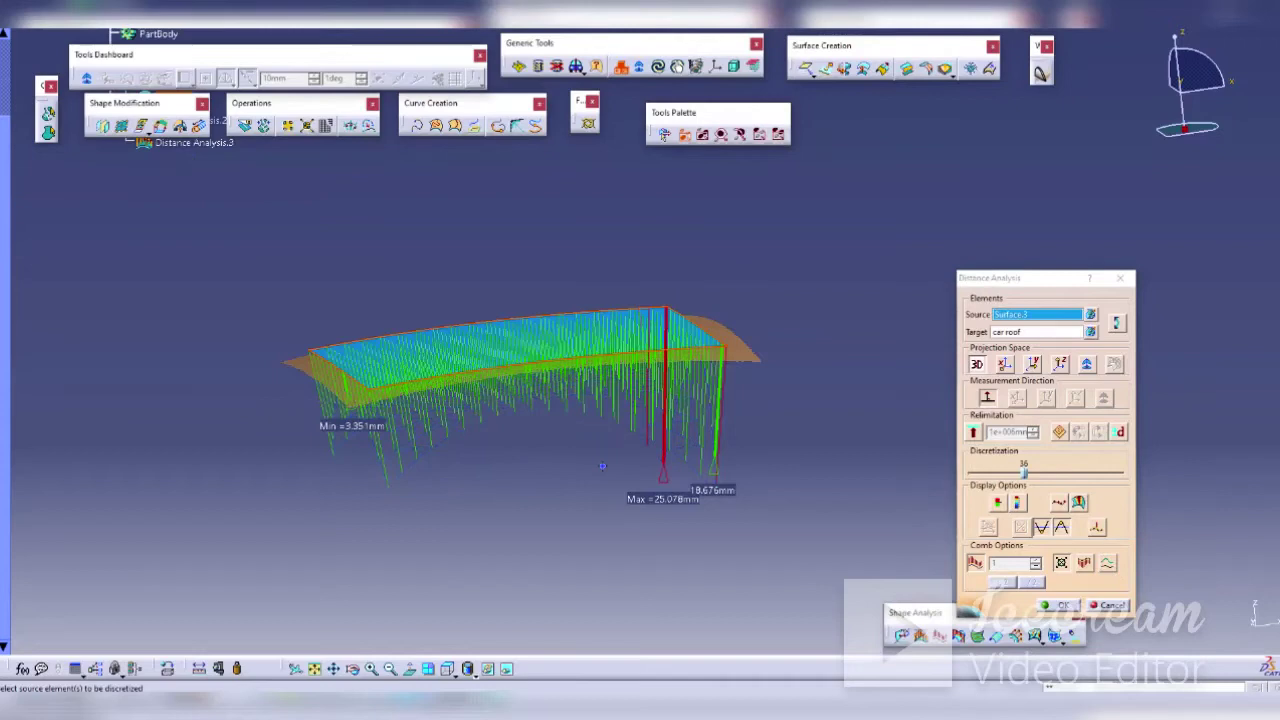
{"action": "middle_click_drag", "start_coordinate": [467, 460], "coordinate": [633, 452]}
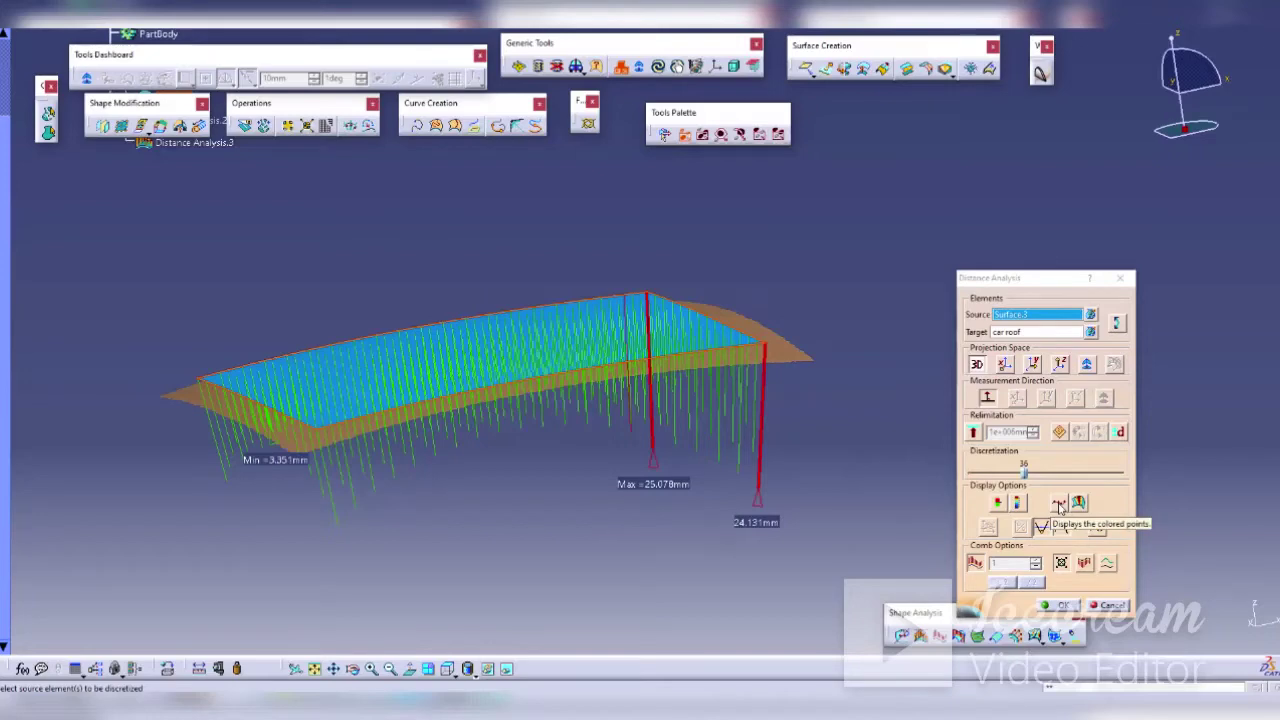
Step: Show distances as coloured points without combs and fit the colour scale to 3.351–25.078 mm
{"action": "left_click", "coordinate": [1059, 504]}
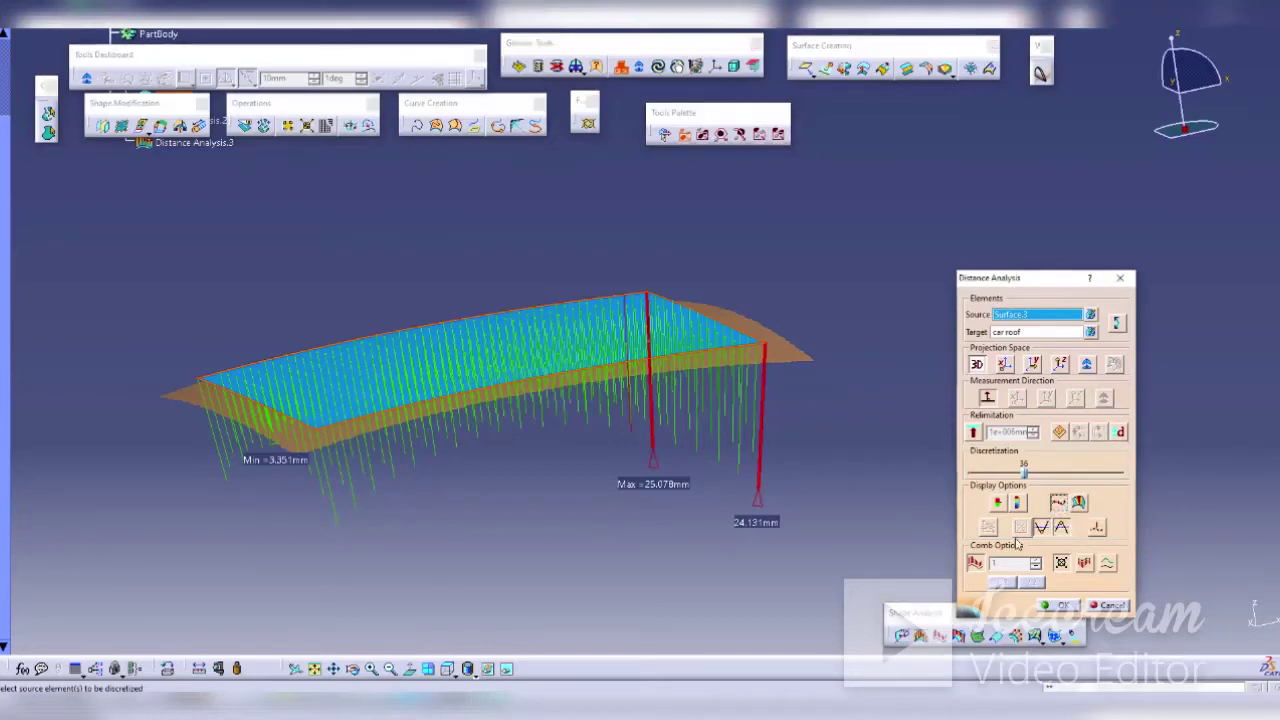
{"action": "left_click", "coordinate": [975, 563]}
{"action": "mouse_move", "coordinate": [594, 377]}
{"action": "middle_mouse_down"}
{"action": "mouse_move", "coordinate": [623, 451]}
{"action": "mouse_move", "coordinate": [522, 357]}
{"action": "middle_mouse_up"}
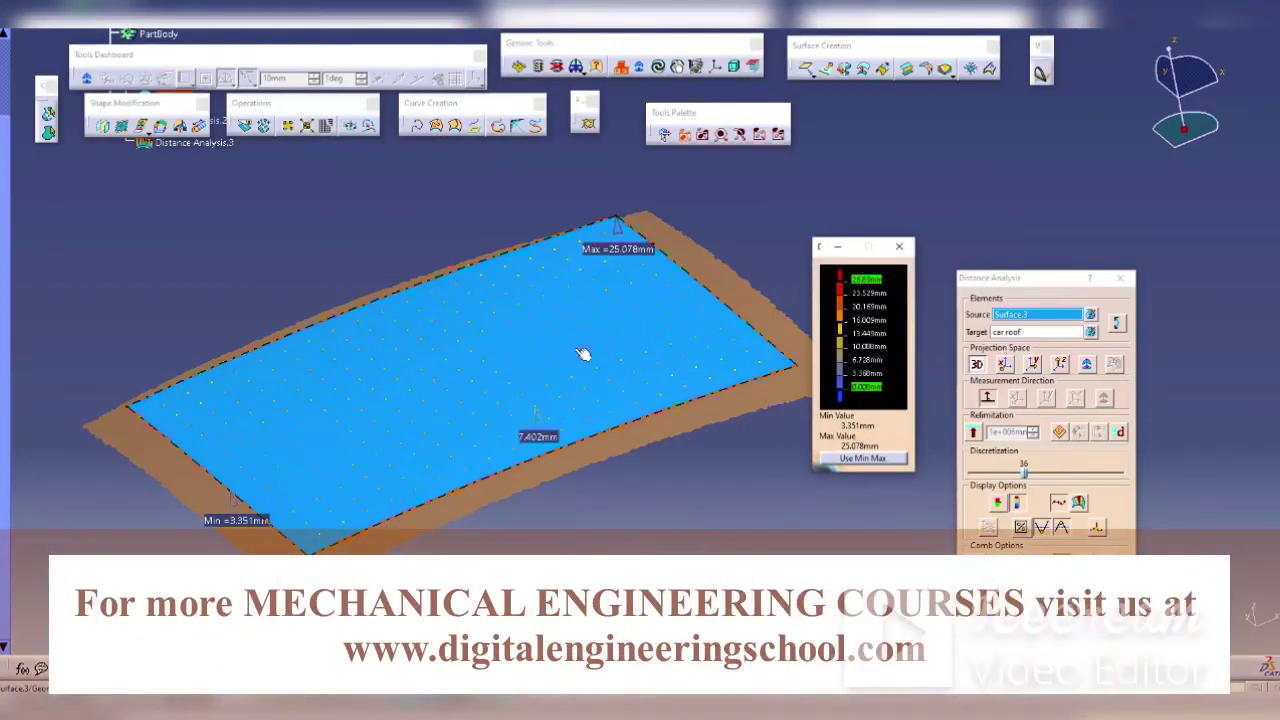
{"action": "left_click", "coordinate": [869, 459]}
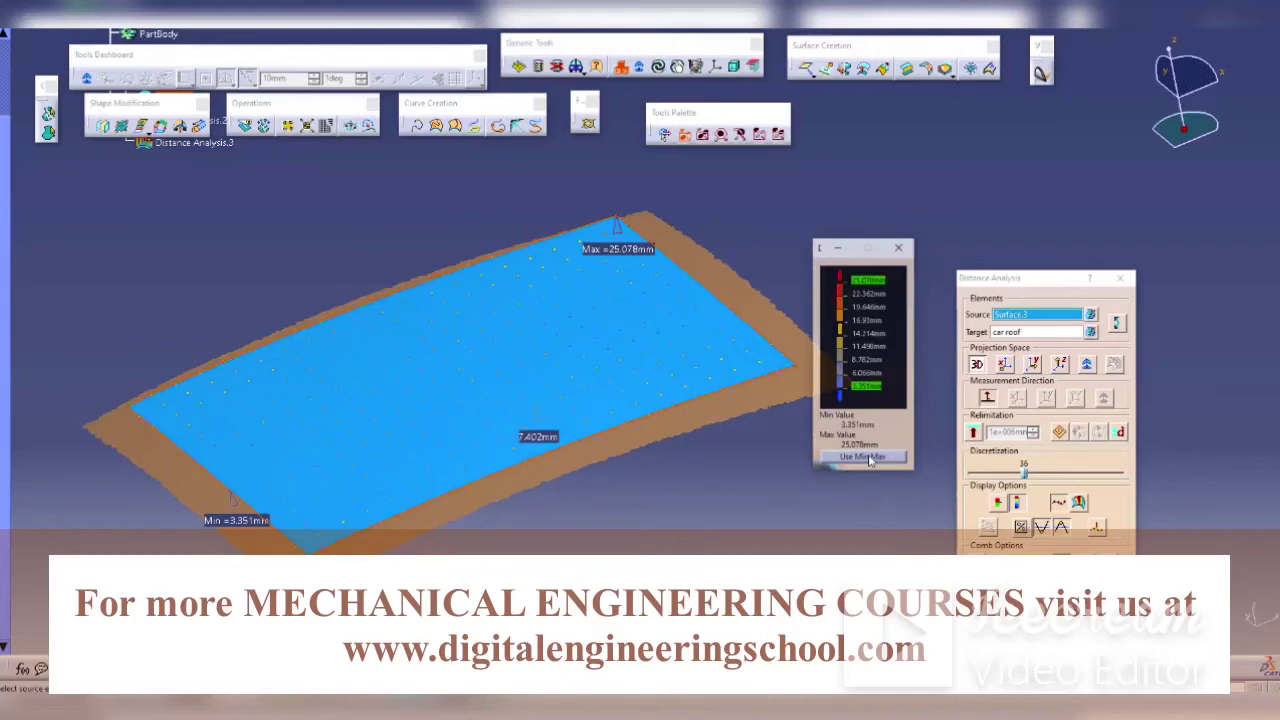
{"action": "mouse_move", "coordinate": [680, 474]}
{"action": "middle_mouse_down"}
{"action": "mouse_move", "coordinate": [575, 316]}
{"action": "mouse_move", "coordinate": [623, 393]}
{"action": "mouse_move", "coordinate": [574, 440]}
{"action": "mouse_move", "coordinate": [580, 486]}
{"action": "mouse_move", "coordinate": [615, 397]}
{"action": "mouse_move", "coordinate": [634, 408]}
{"action": "mouse_move", "coordinate": [620, 354]}
{"action": "middle_mouse_up"}
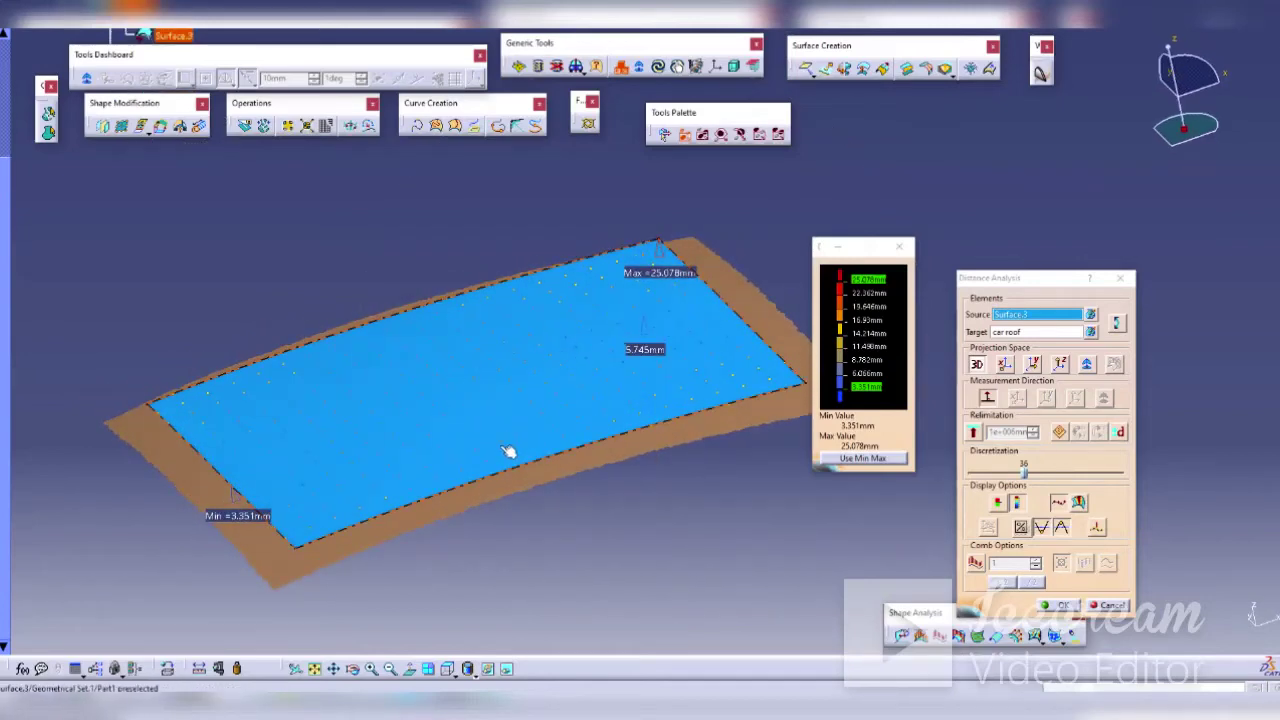
Step: Show the distances as a texture colour map in Shading with Material, rescaled to 3.372–25.078 mm
{"action": "left_click", "coordinate": [1081, 503]}
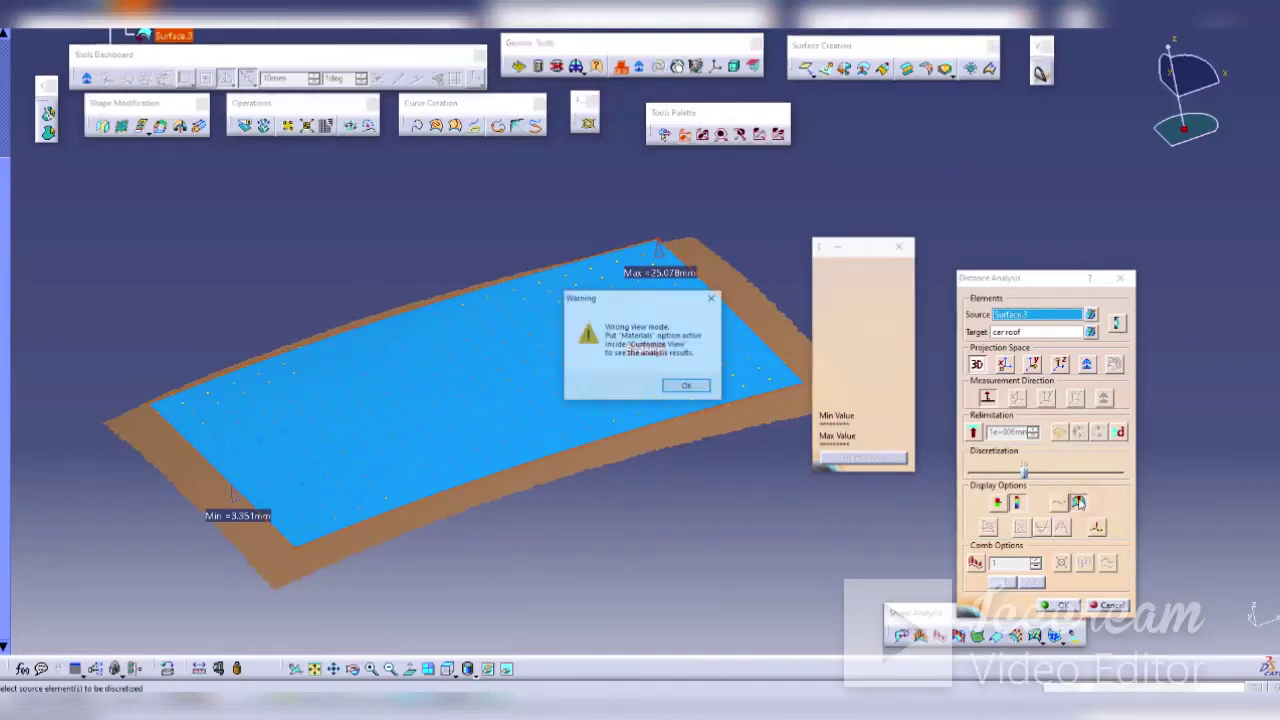
{"action": "left_click", "coordinate": [676, 385]}
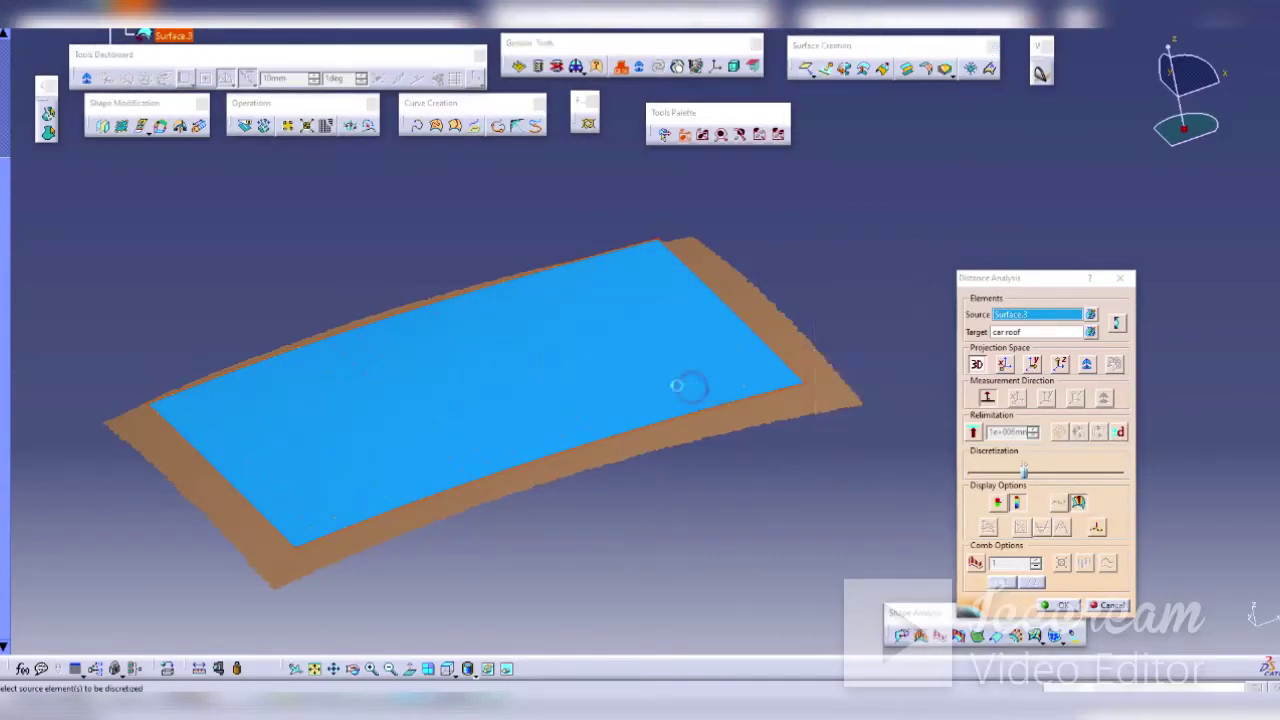
{"action": "left_click", "coordinate": [486, 668]}
{"action": "left_click", "coordinate": [486, 648]}
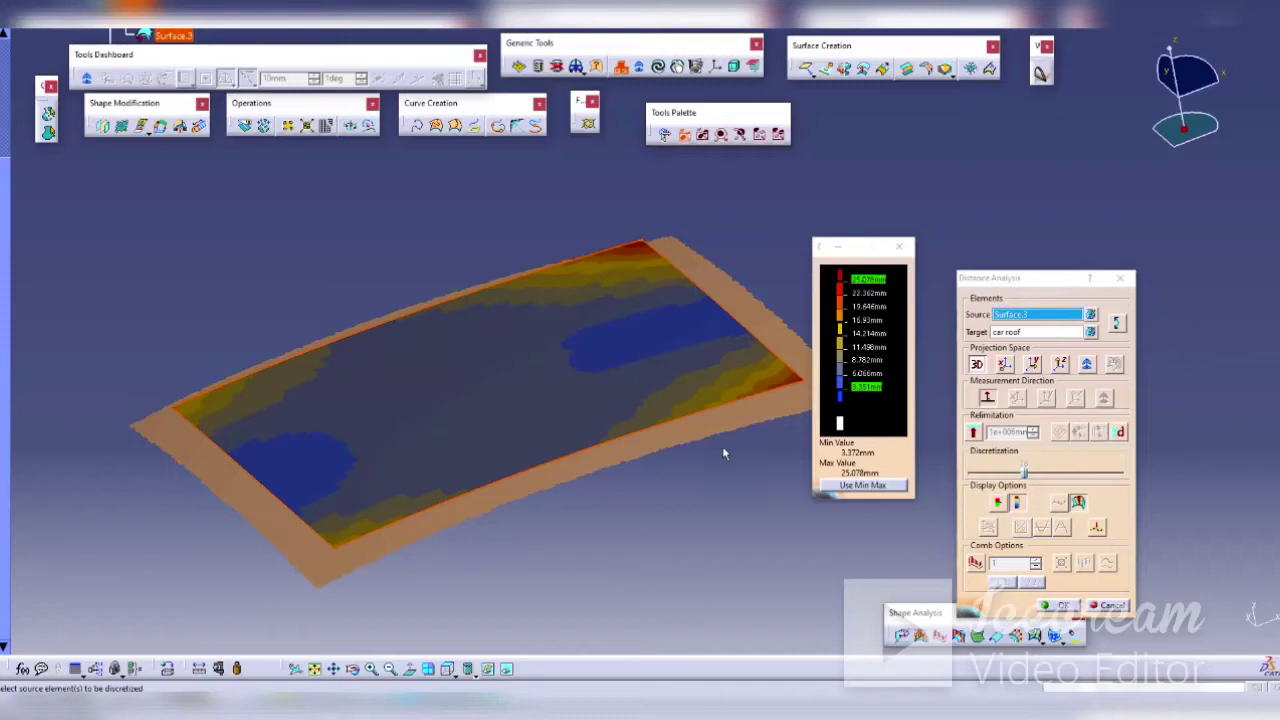
{"action": "left_click", "coordinate": [855, 486]}
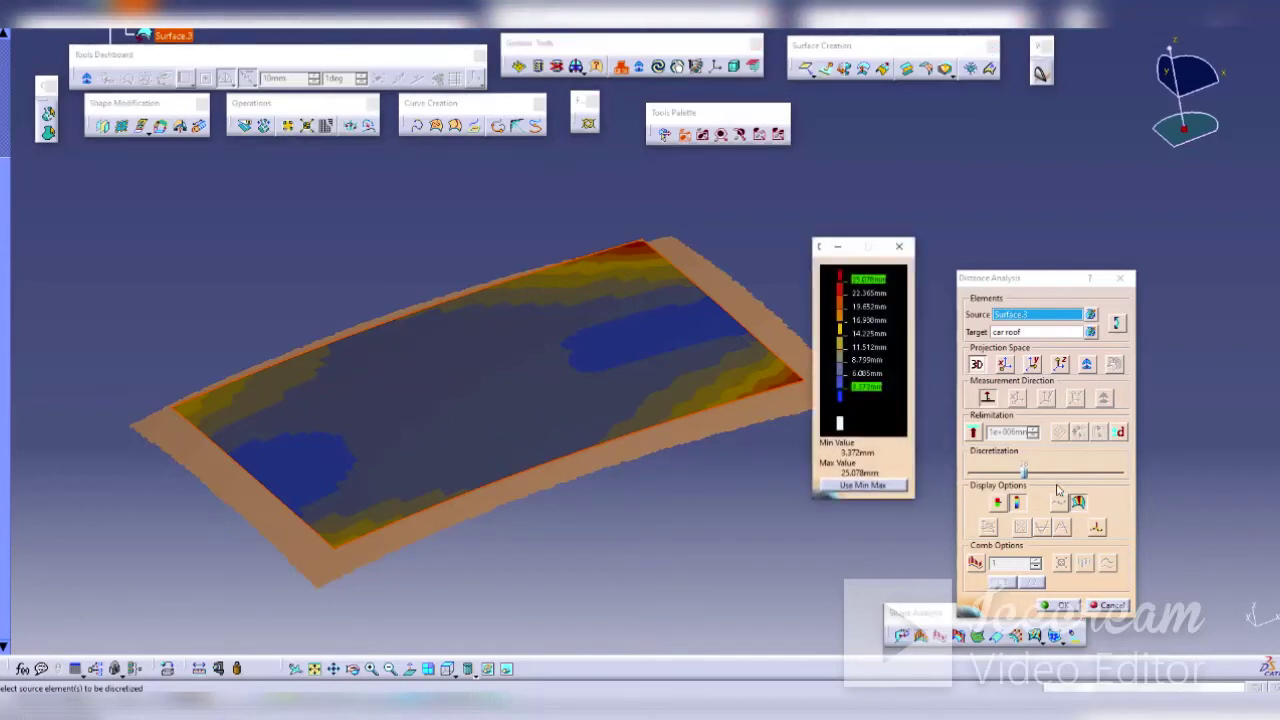
Step: Turn Comb Options back on, check the spikes on the patch, and confirm the analysis
{"action": "left_click", "coordinate": [1026, 481]}
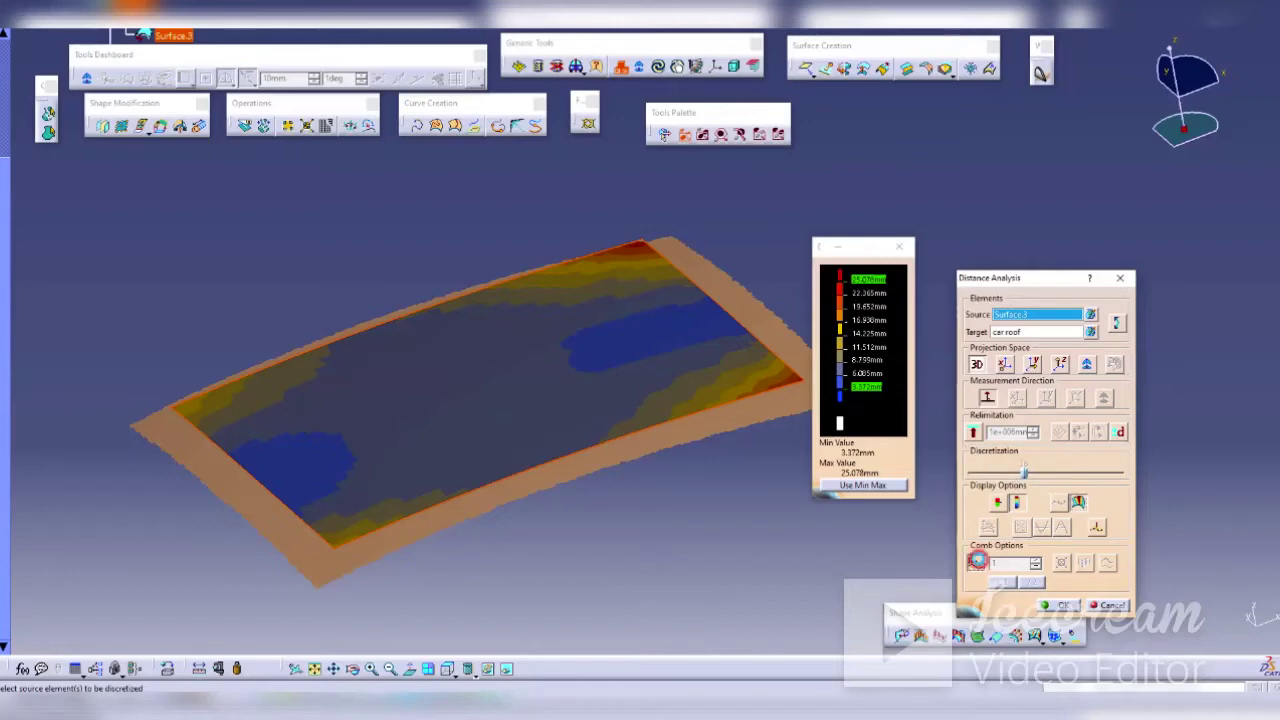
{"action": "left_click", "coordinate": [976, 562]}
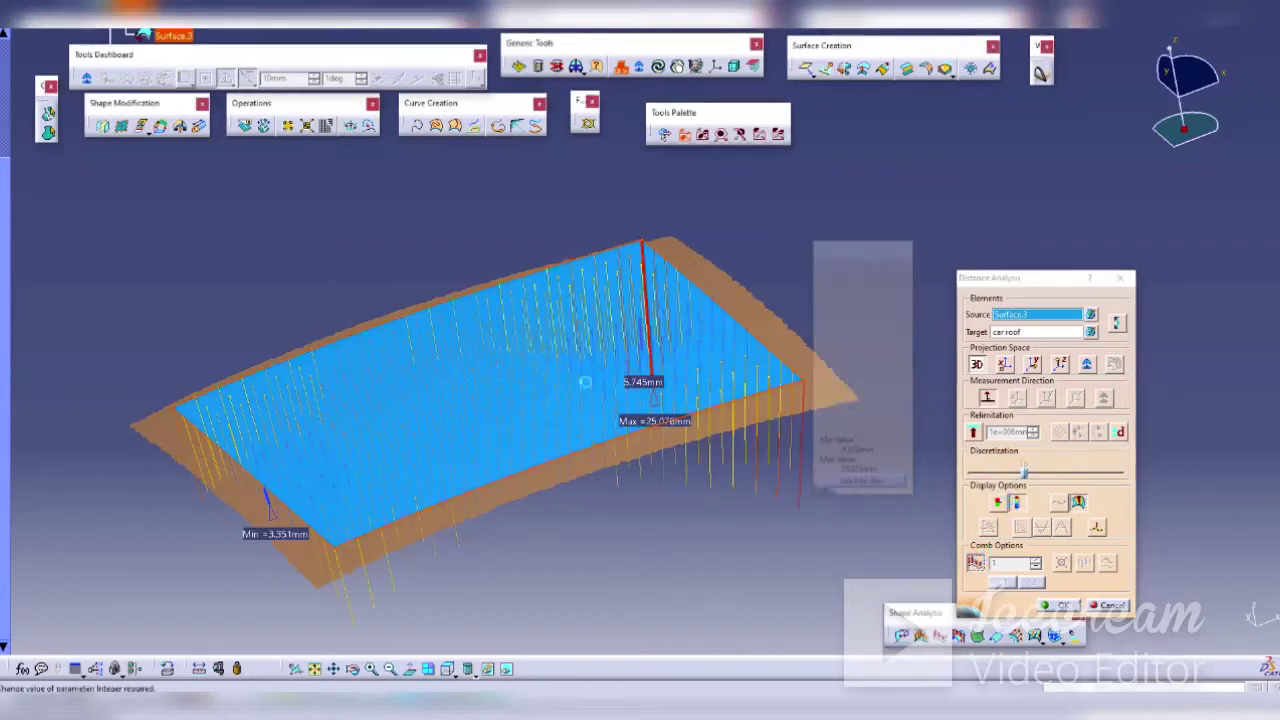
{"action": "middle_click_drag", "start_coordinate": [654, 511], "coordinate": [608, 443]}
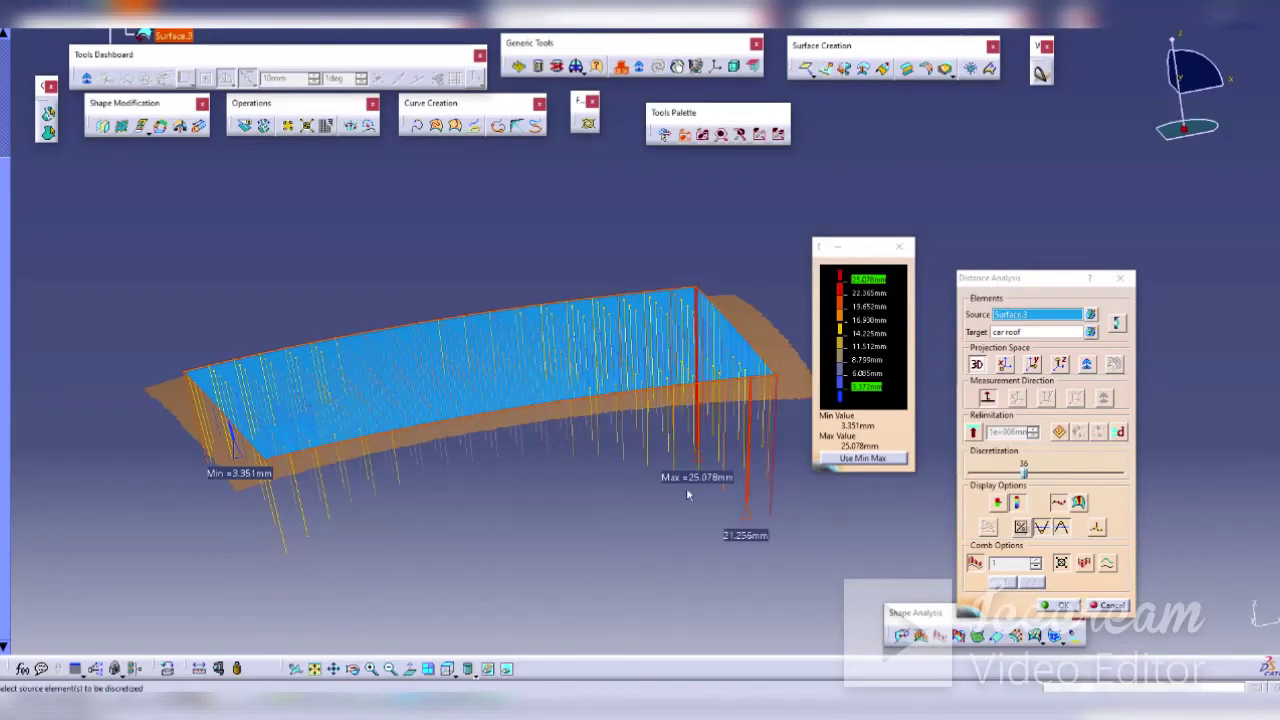
{"action": "left_click", "coordinate": [1064, 606]}
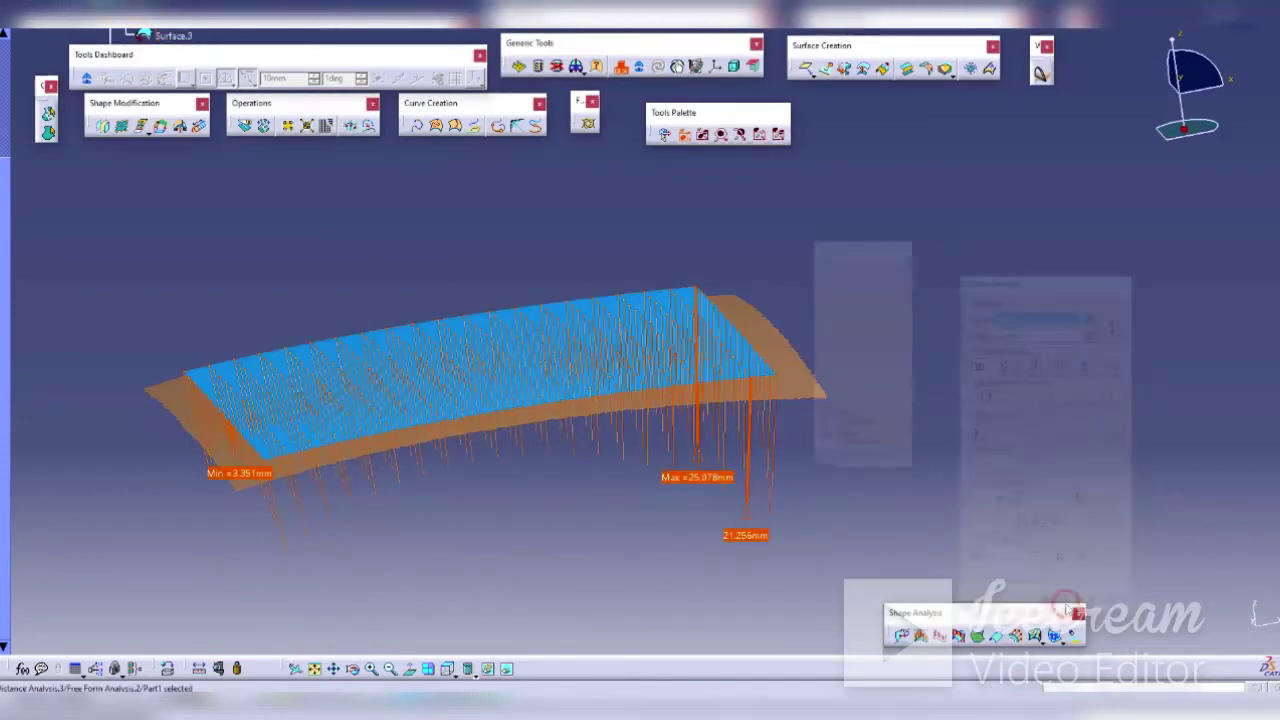
{"action": "middle_click_drag", "start_coordinate": [1063, 494], "coordinate": [961, 367]}
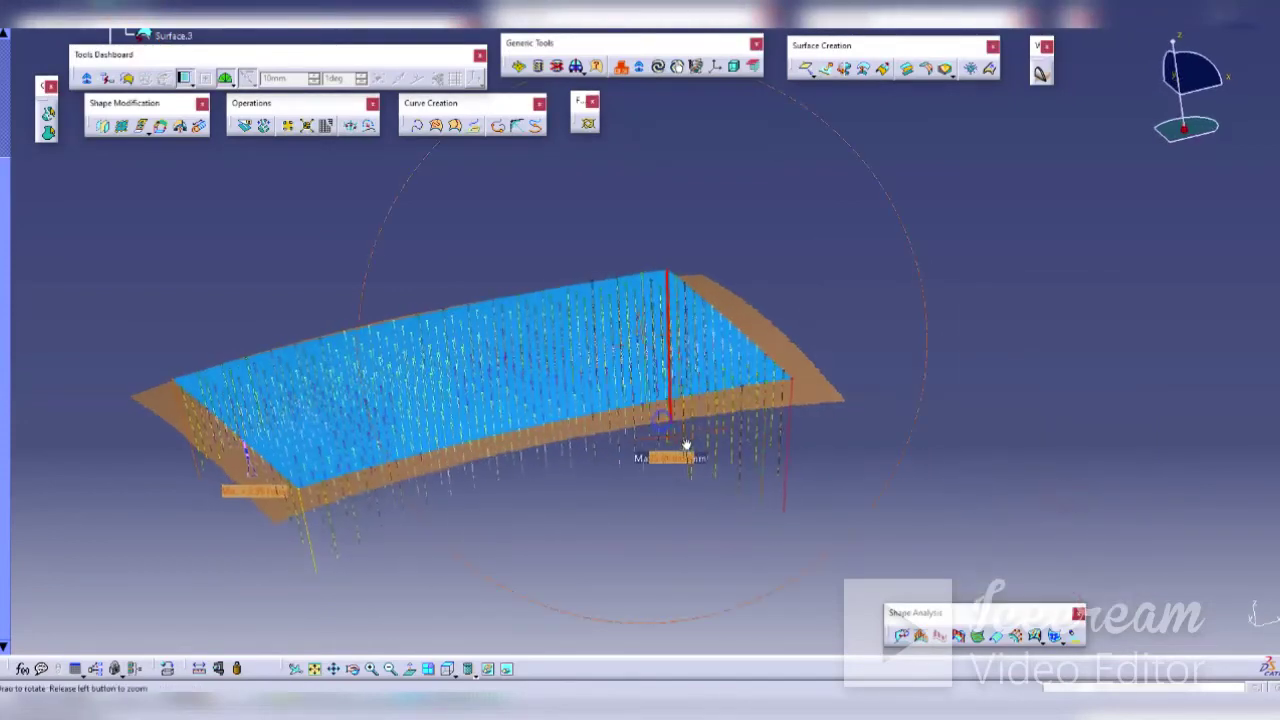
Step: Select Surface.3 in Control Points and move a row of four points toward the roof
{"action": "left_click", "coordinate": [120, 126]}
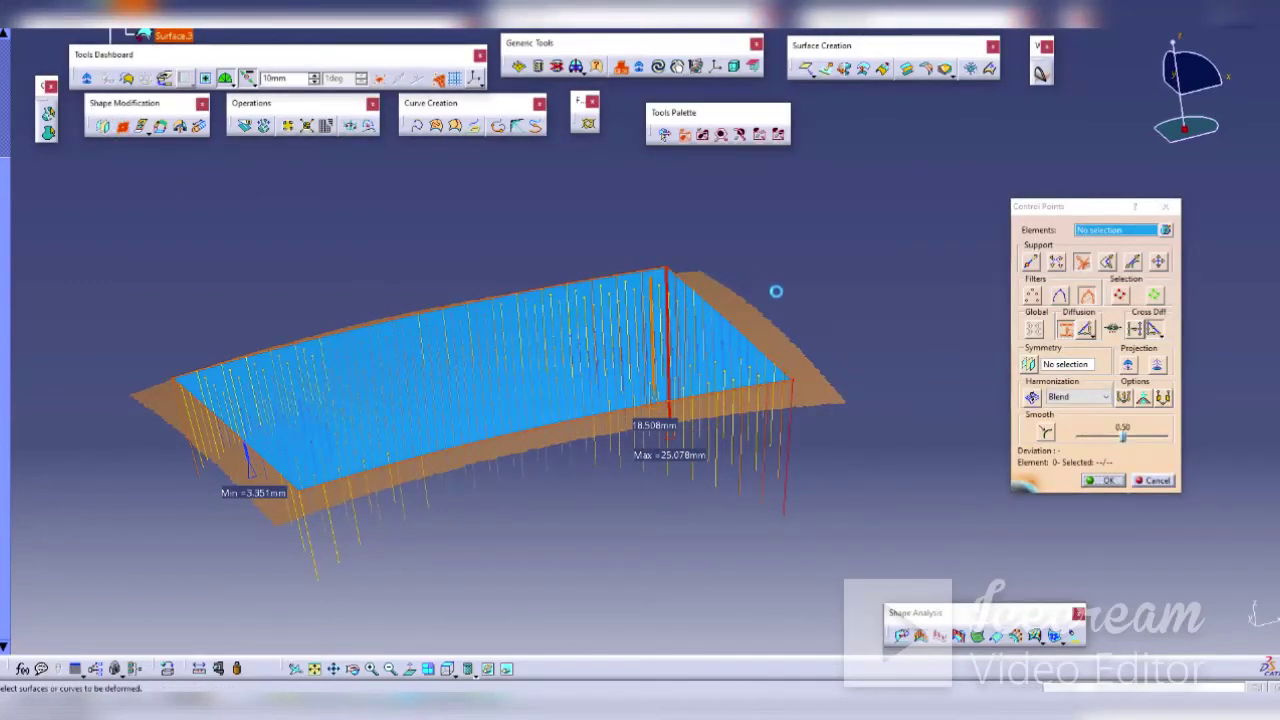
{"action": "left_click_drag", "start_coordinate": [666, 471], "coordinate": [678, 292]}
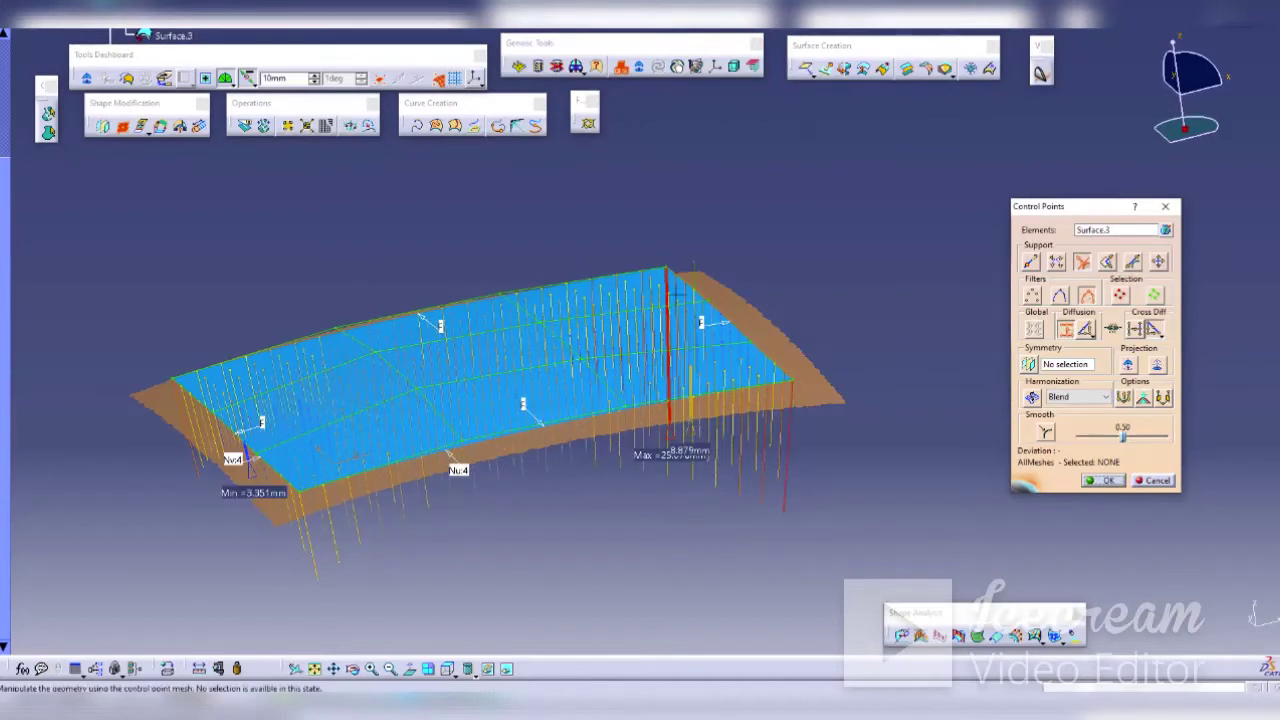
{"action": "left_click", "coordinate": [679, 268]}
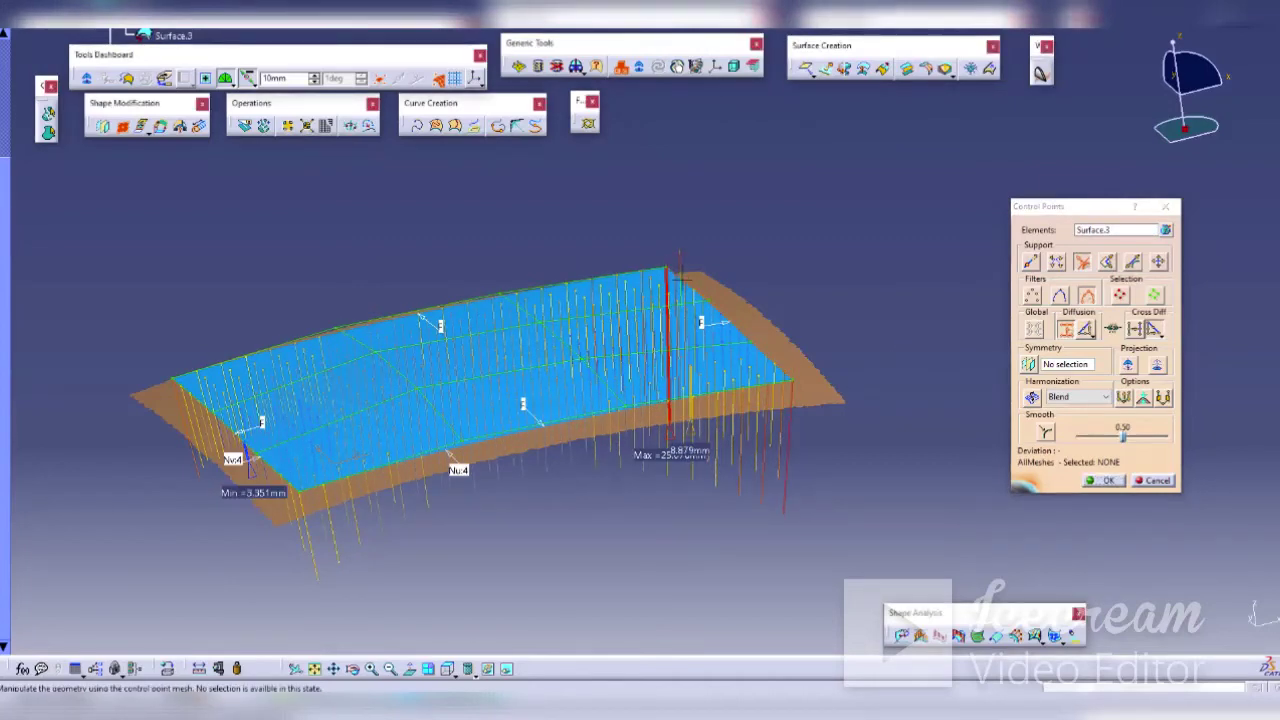
{"action": "left_click", "coordinate": [681, 293]}
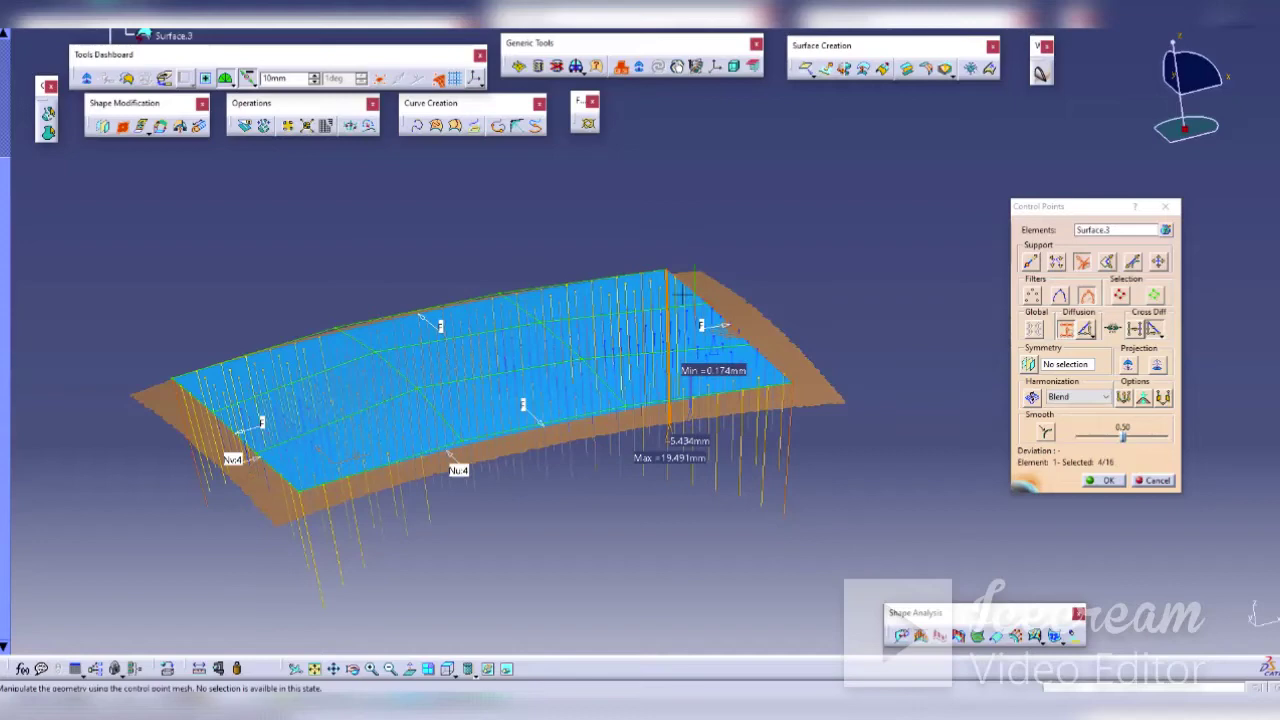
{"action": "left_click_drag", "start_coordinate": [704, 489], "coordinate": [687, 477]}
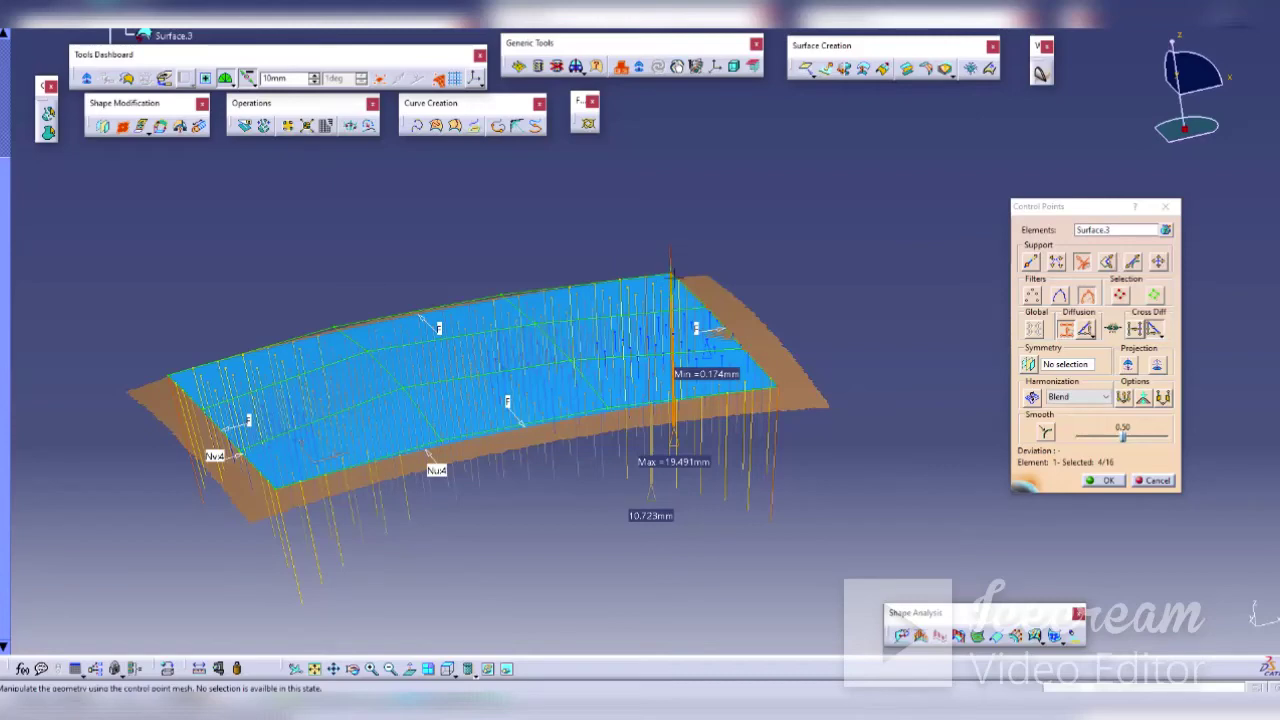
Step: Lower the patch's right and front corners onto the roof, cutting the maximum gap to 16.392 mm
{"action": "left_click_drag", "start_coordinate": [670, 270], "coordinate": [733, 408]}
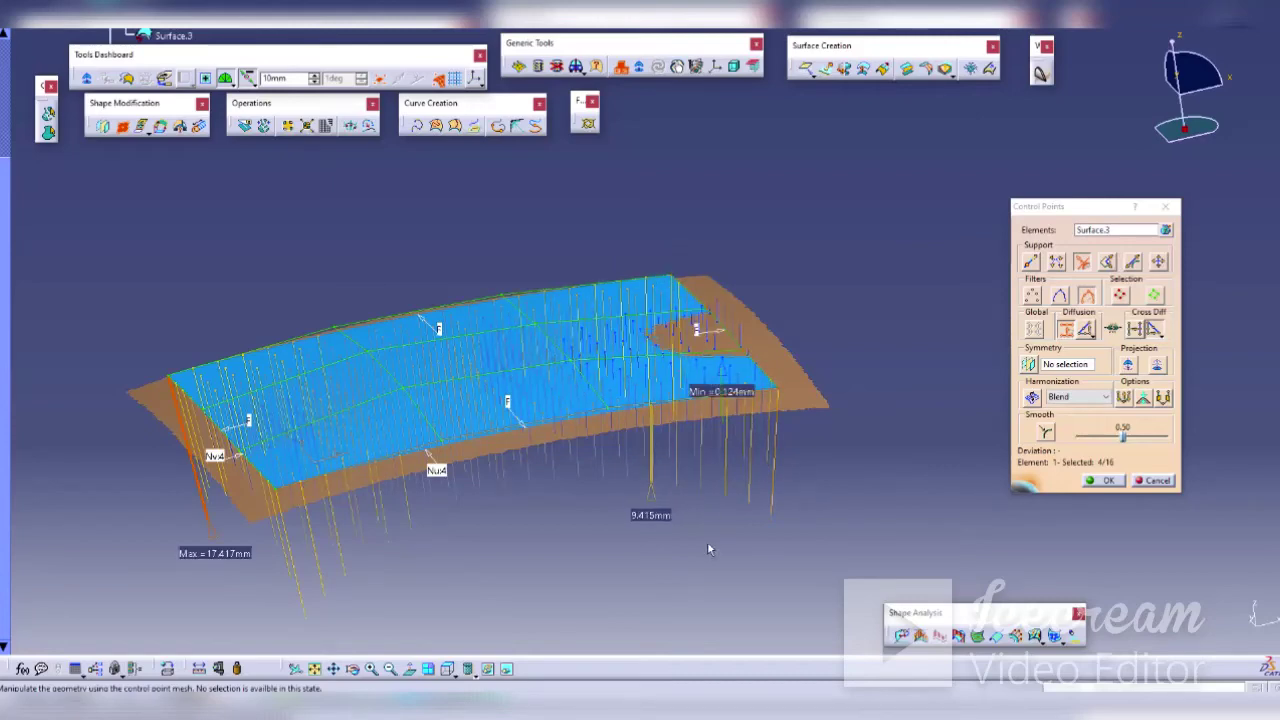
{"action": "middle_click_drag", "start_coordinate": [707, 549], "coordinate": [420, 345]}
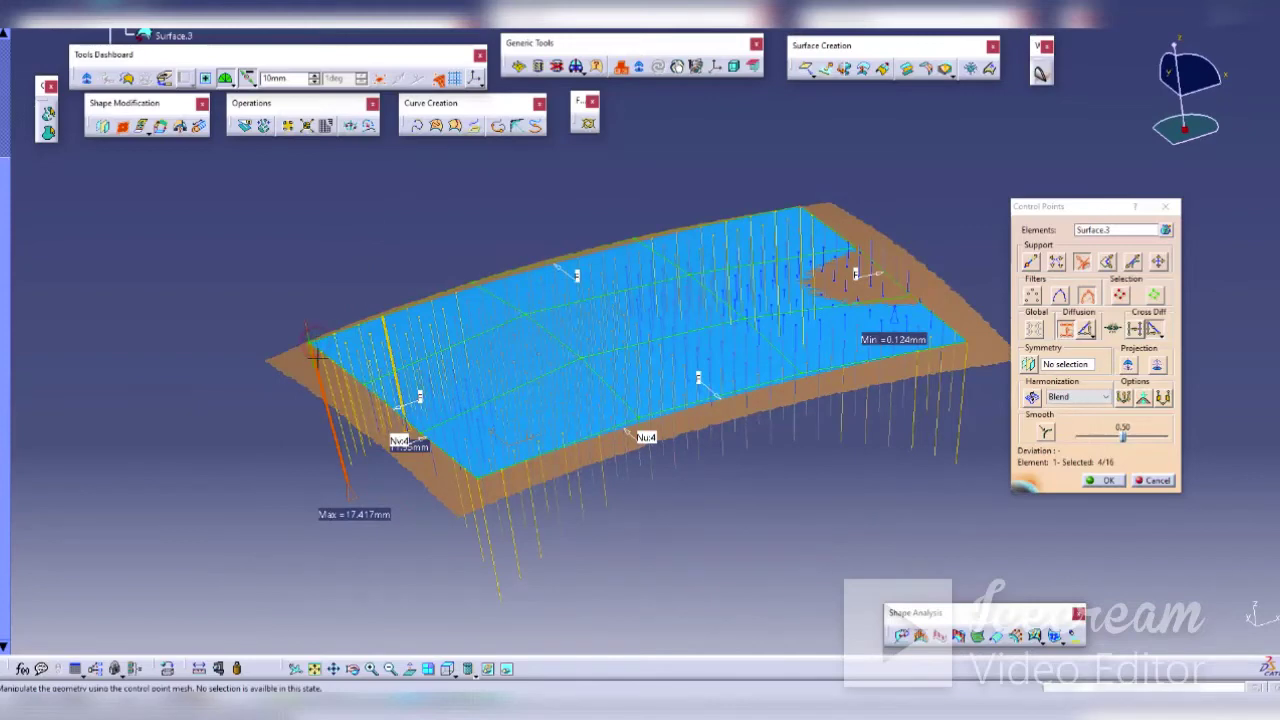
{"action": "left_click", "coordinate": [369, 369]}
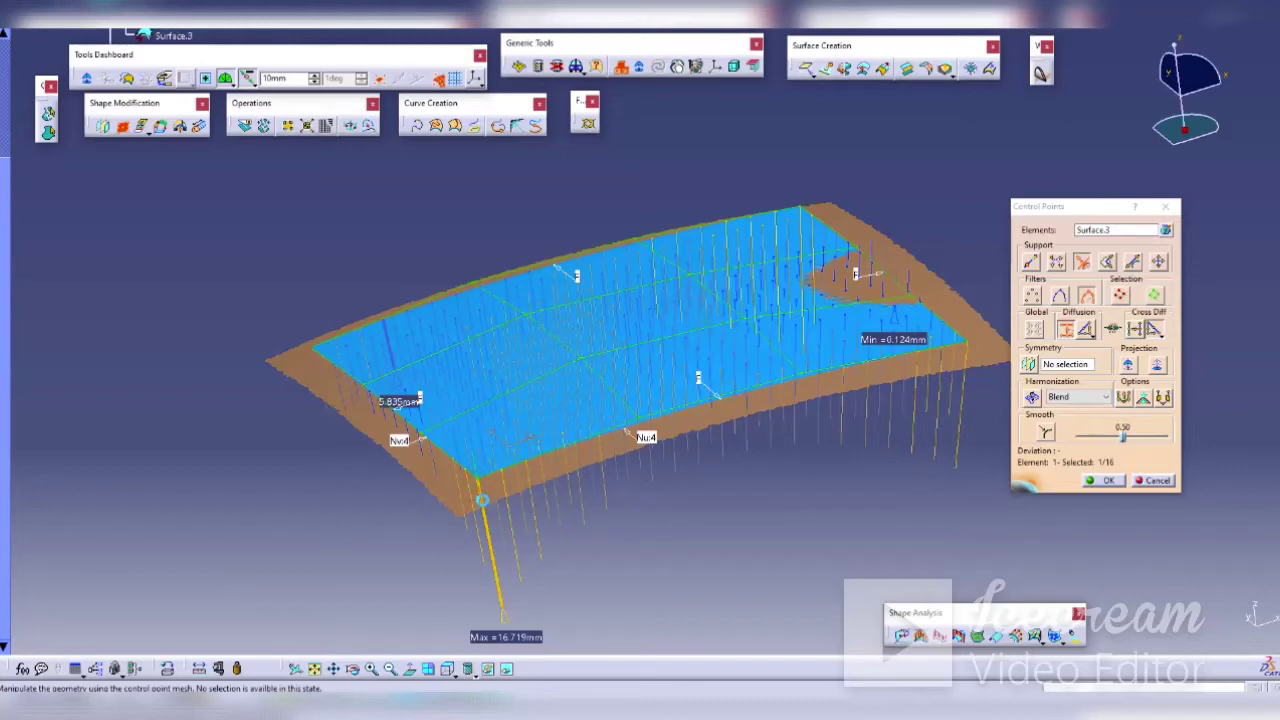
{"action": "left_click_drag", "start_coordinate": [481, 500], "coordinate": [481, 497]}
{"action": "middle_click_drag", "start_coordinate": [738, 468], "coordinate": [666, 466]}
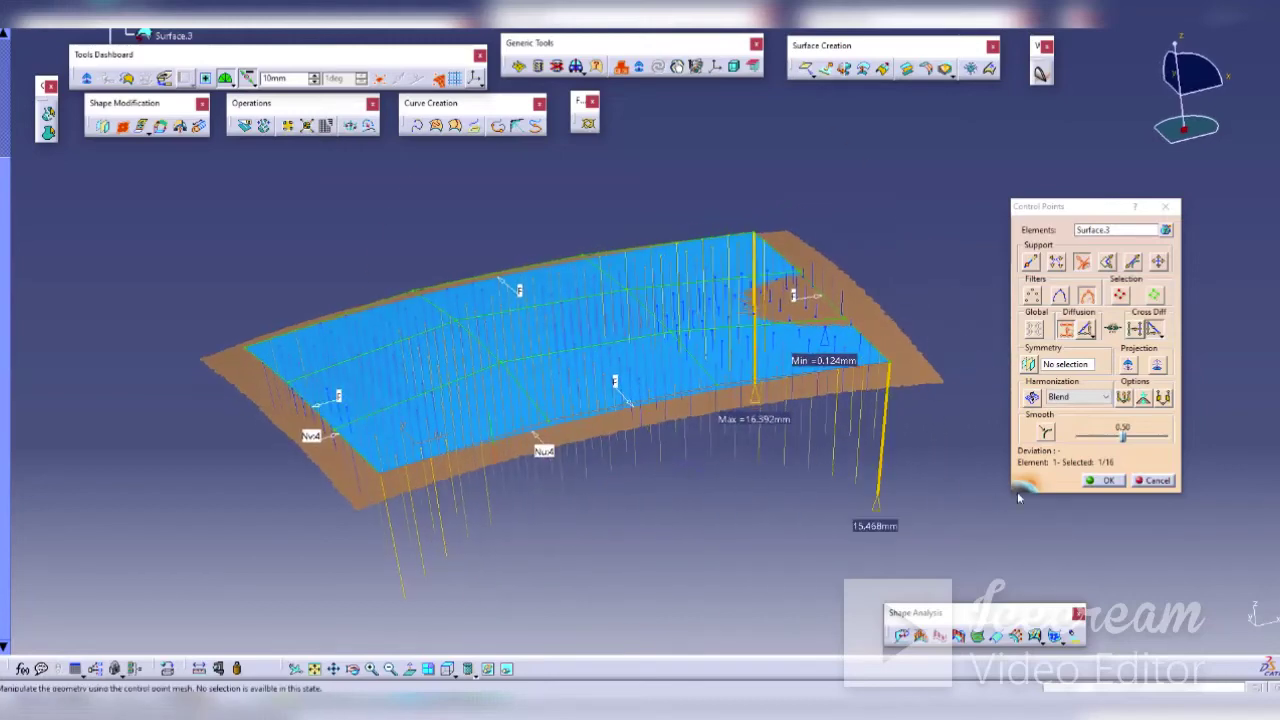
{"action": "left_click", "coordinate": [1105, 481]}
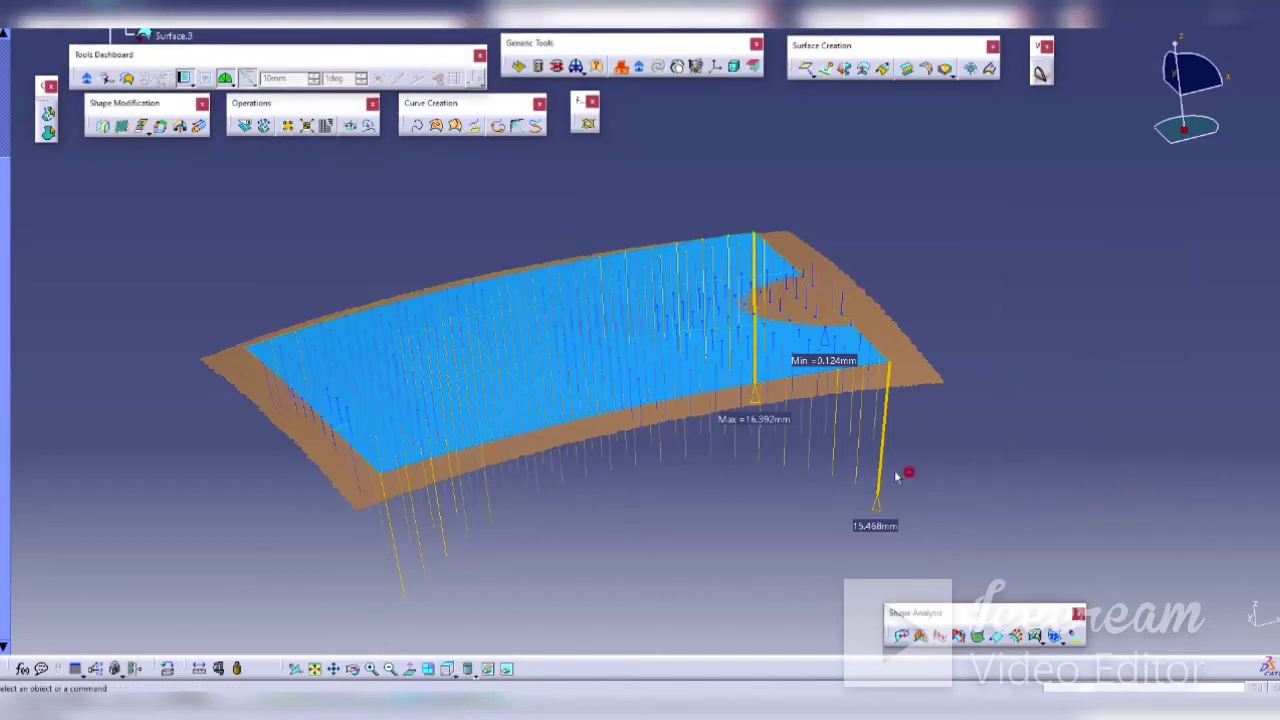
{"action": "left_click", "coordinate": [176, 264]}
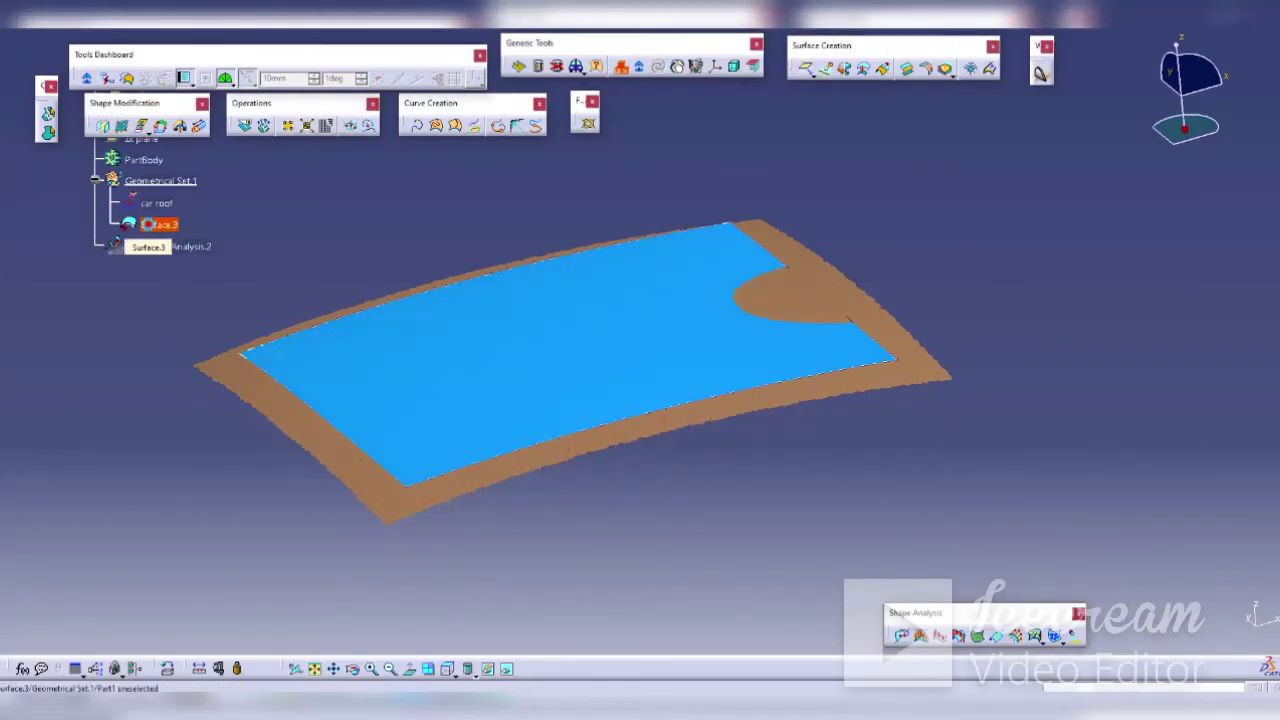
{"action": "left_click", "coordinate": [157, 226]}
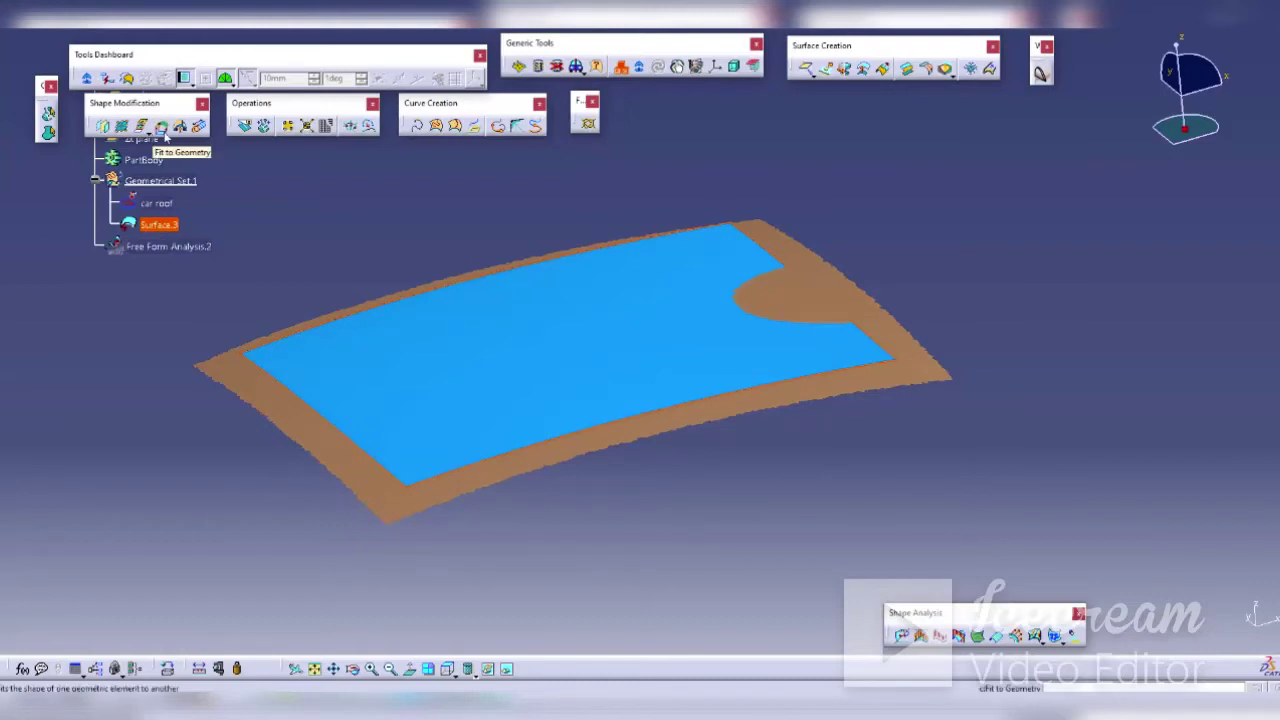
{"action": "left_click", "coordinate": [163, 130]}
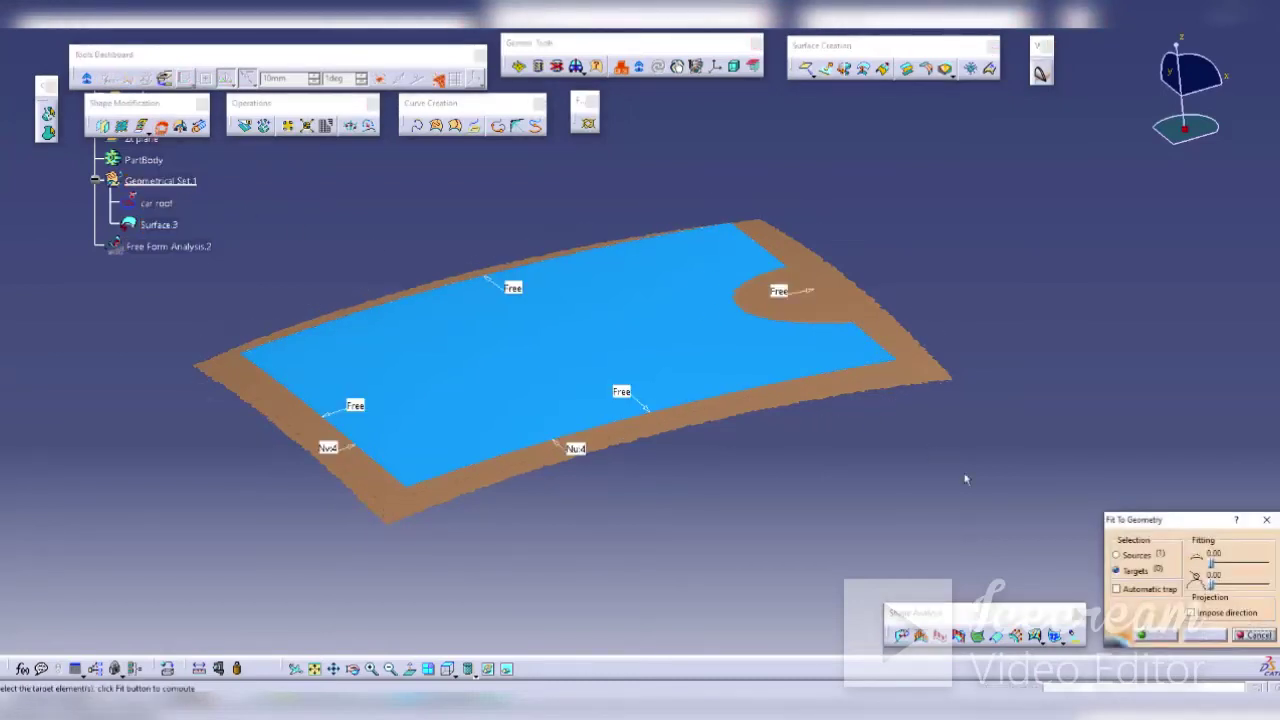
{"action": "left_click", "coordinate": [1117, 554]}
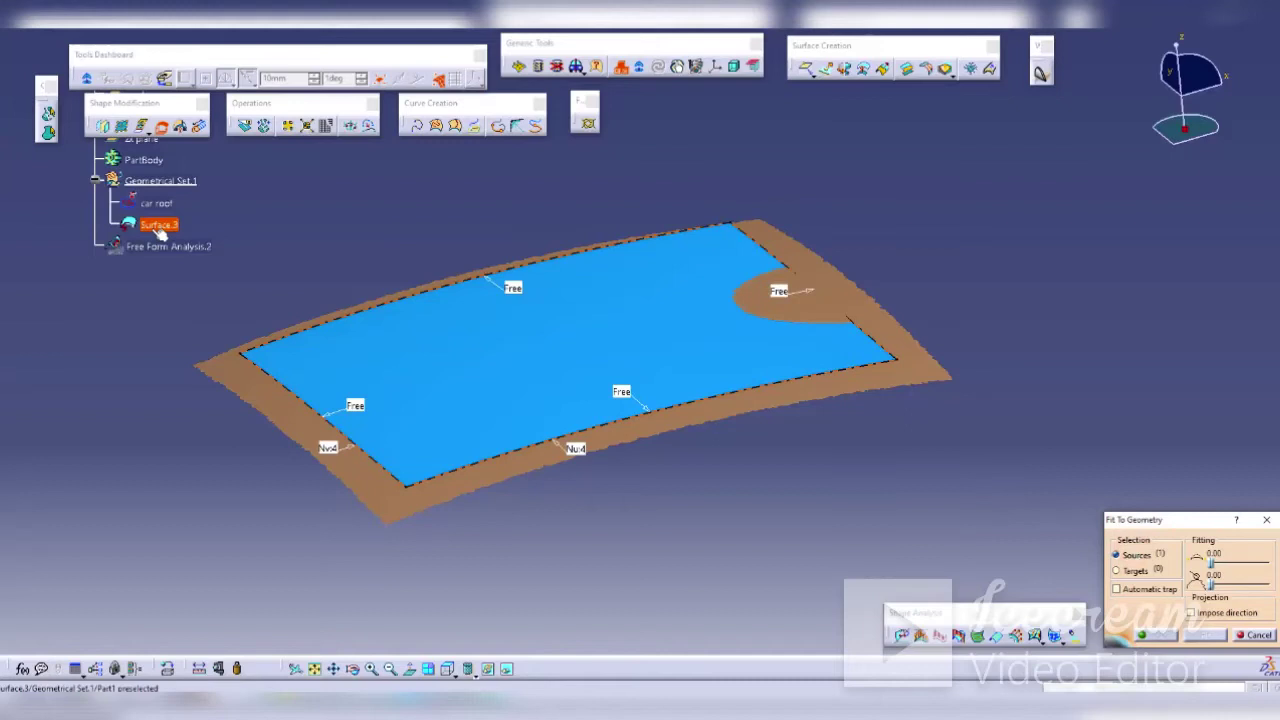
{"action": "left_click", "coordinate": [1135, 569]}
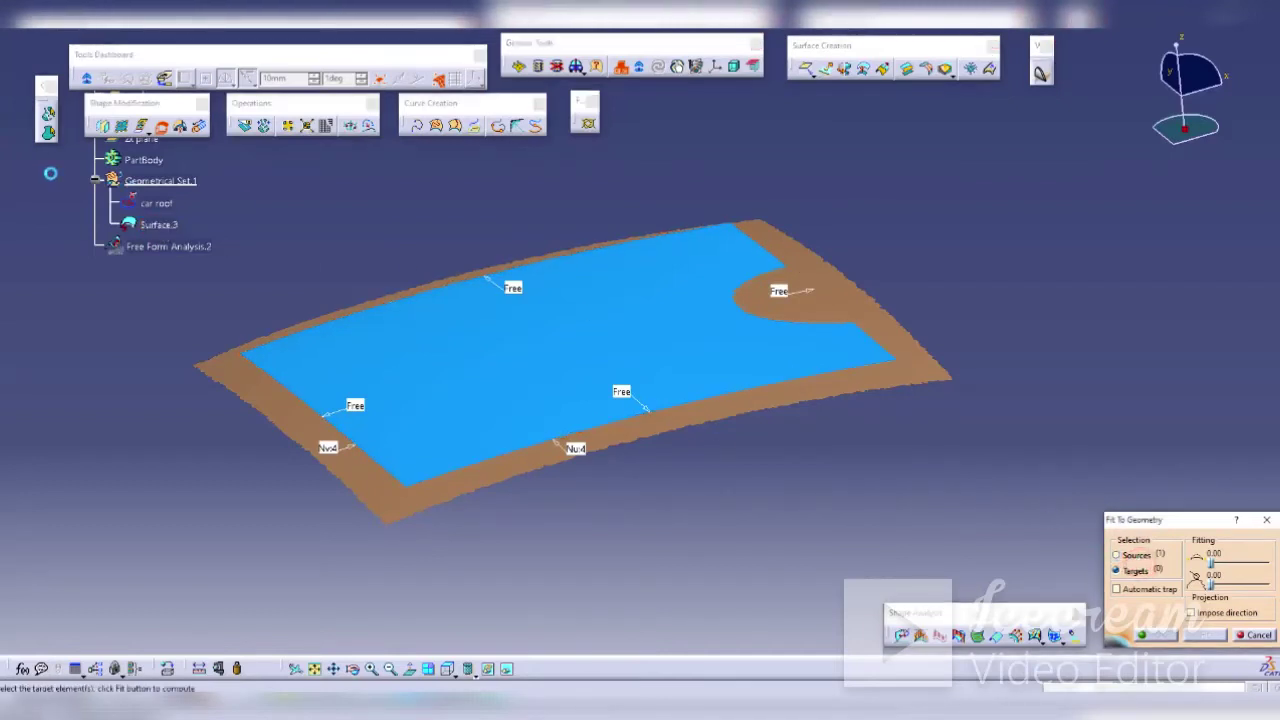
{"action": "left_click", "coordinate": [157, 203]}
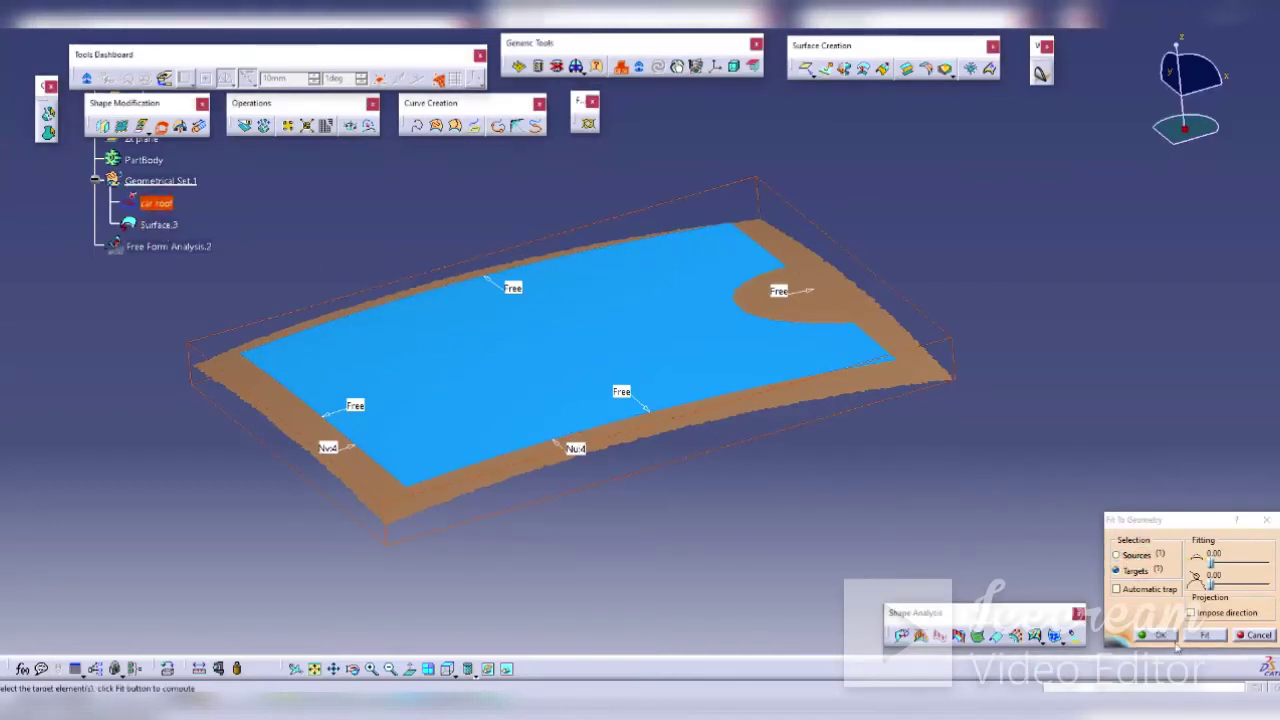
{"action": "left_click", "coordinate": [1205, 634]}
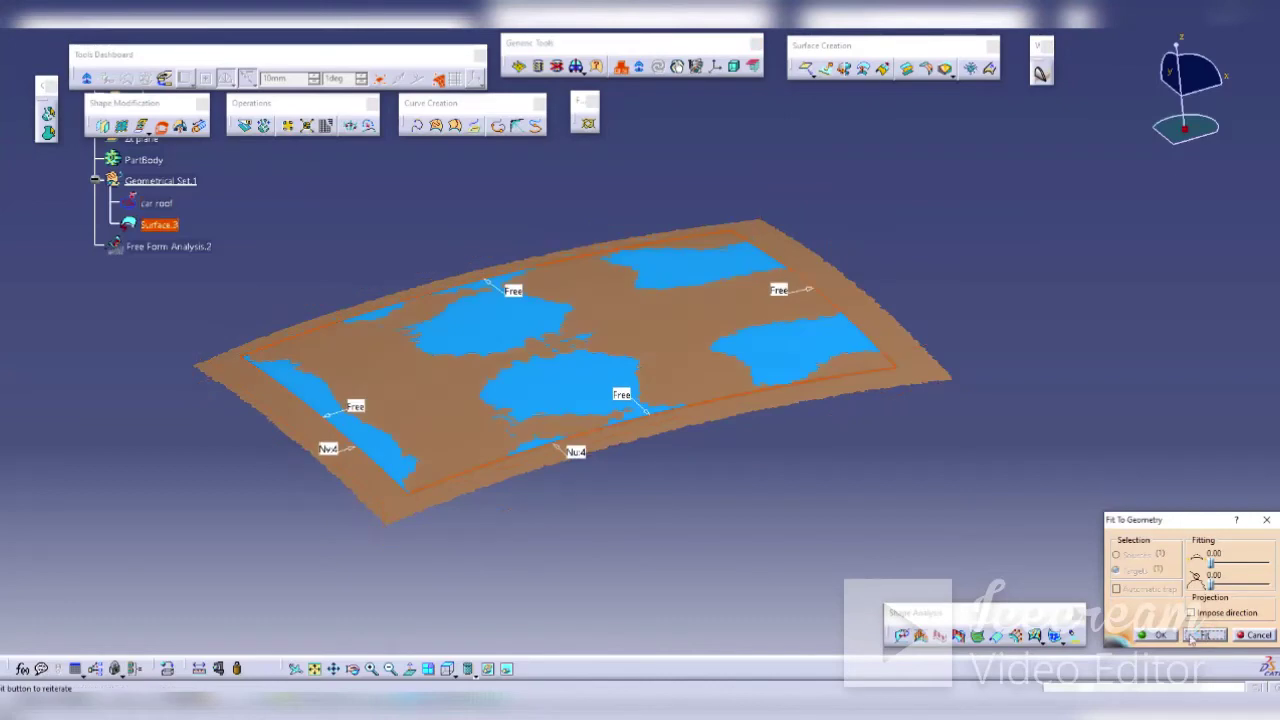
{"action": "left_click", "coordinate": [1155, 635]}
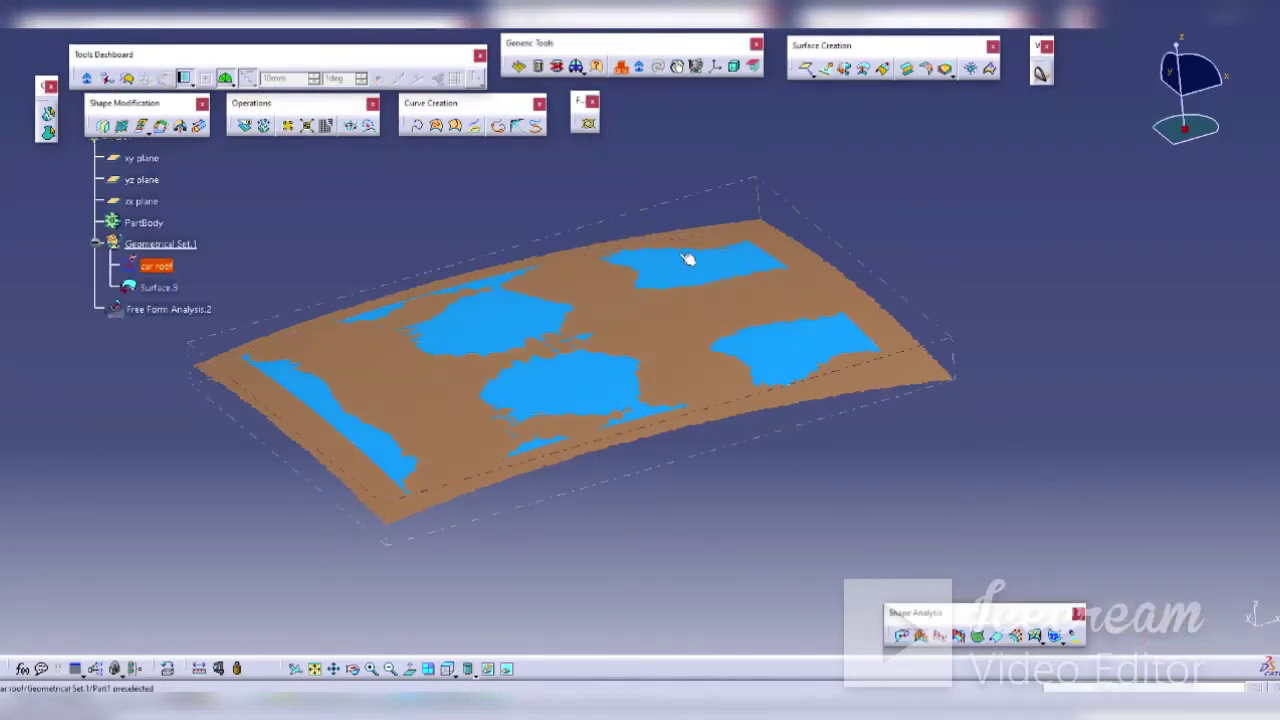
Step: Preview cutting-plane sections across Surface.3, guided first by its edge and then by another curve
{"action": "left_click", "coordinate": [958, 635]}
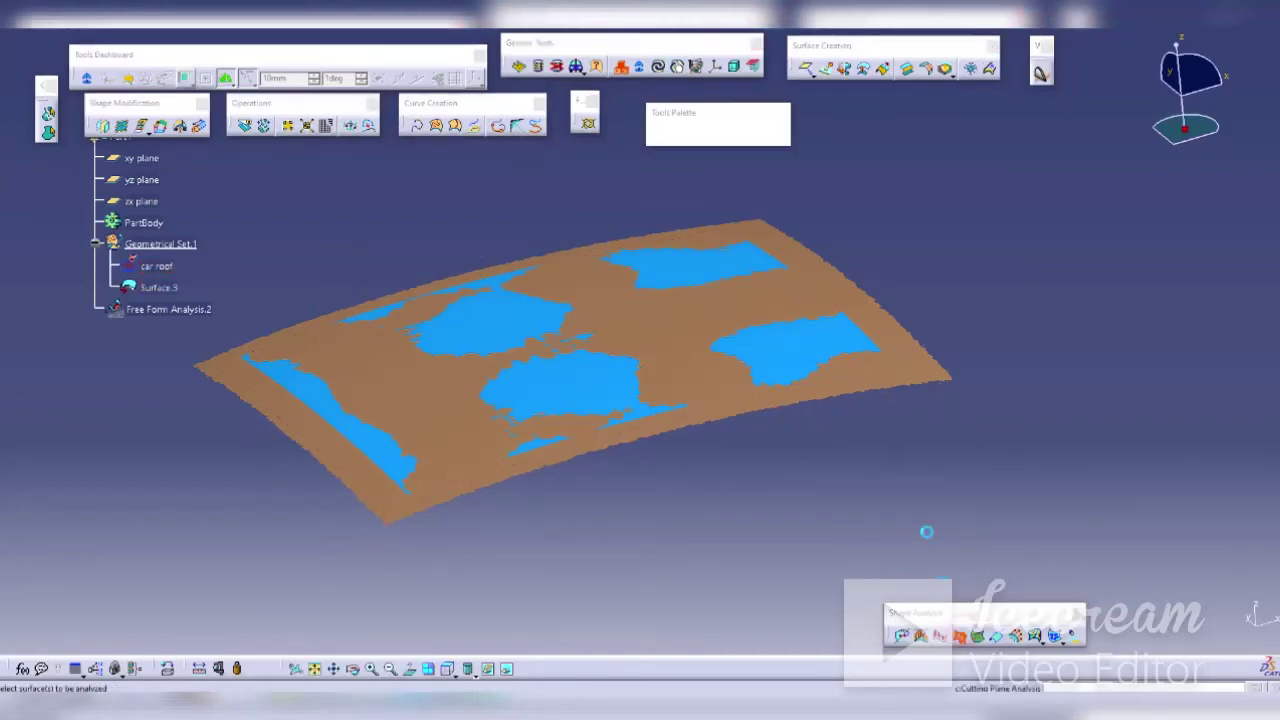
{"action": "left_click", "coordinate": [508, 320]}
{"action": "left_click", "coordinate": [345, 432]}
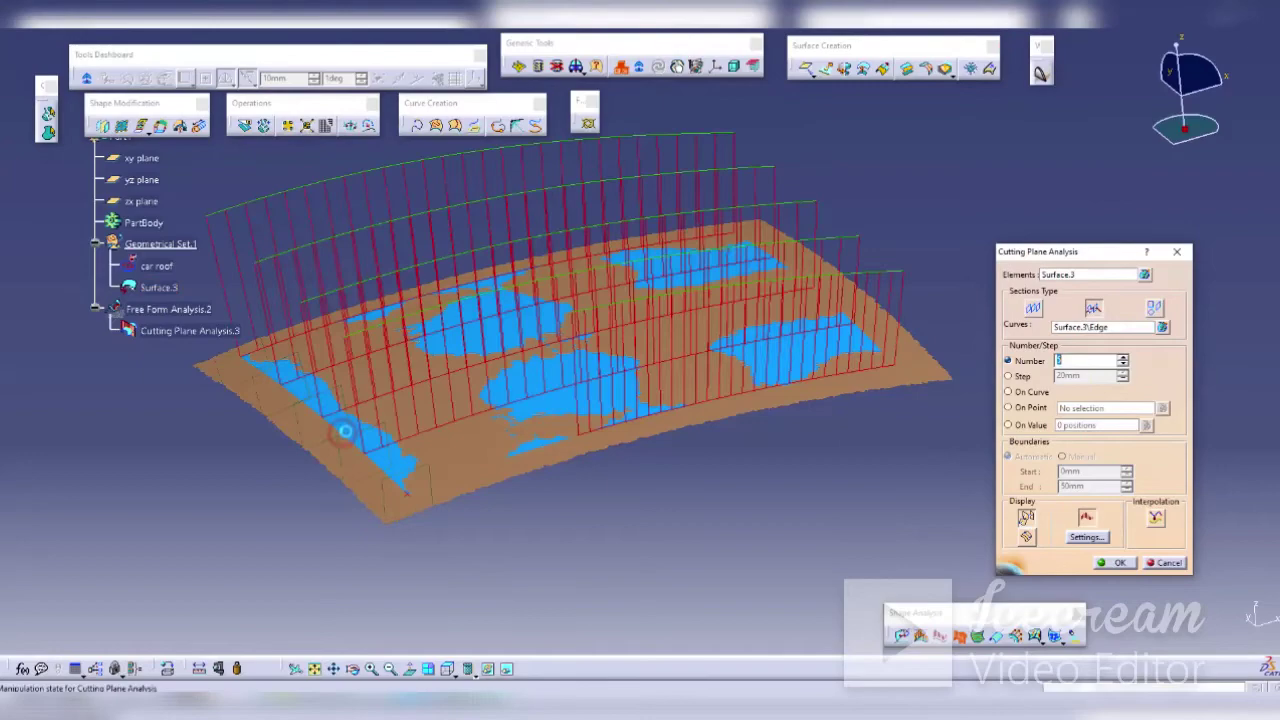
{"action": "mouse_move", "coordinate": [634, 372]}
{"action": "middle_mouse_down"}
{"action": "mouse_move", "coordinate": [546, 317]}
{"action": "mouse_move", "coordinate": [620, 411]}
{"action": "middle_mouse_up"}
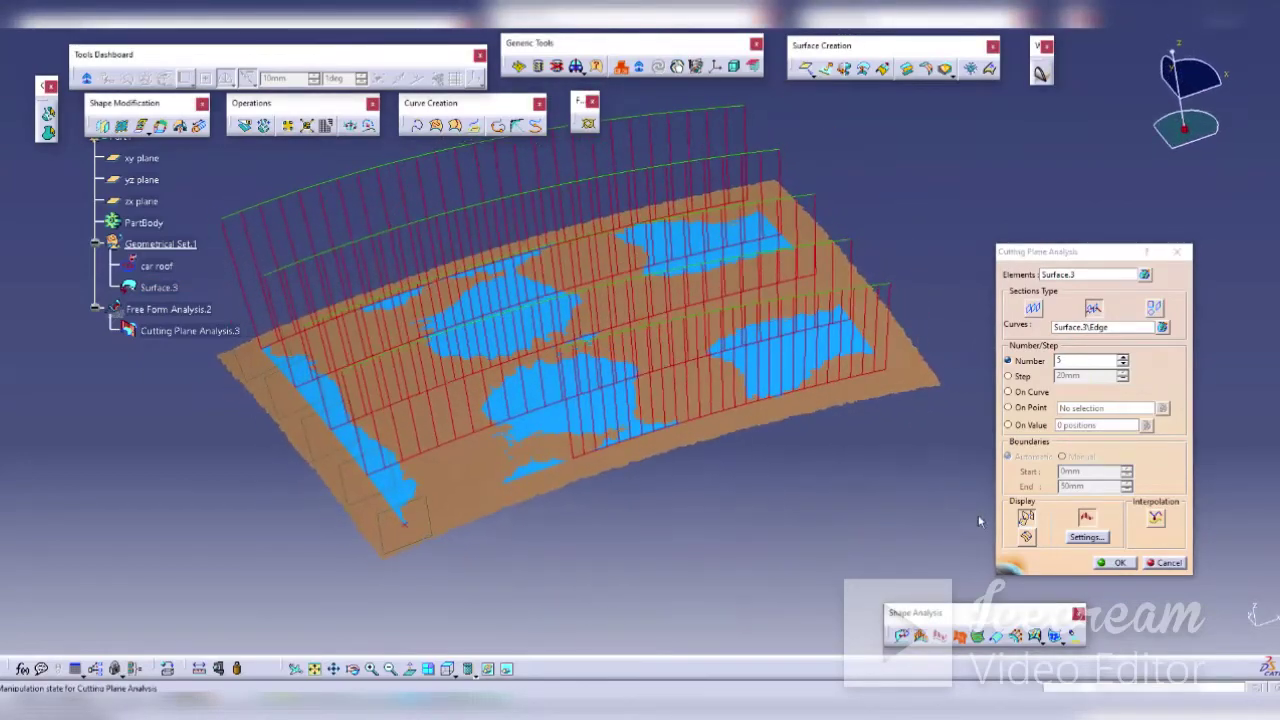
{"action": "left_click", "coordinate": [1097, 329]}
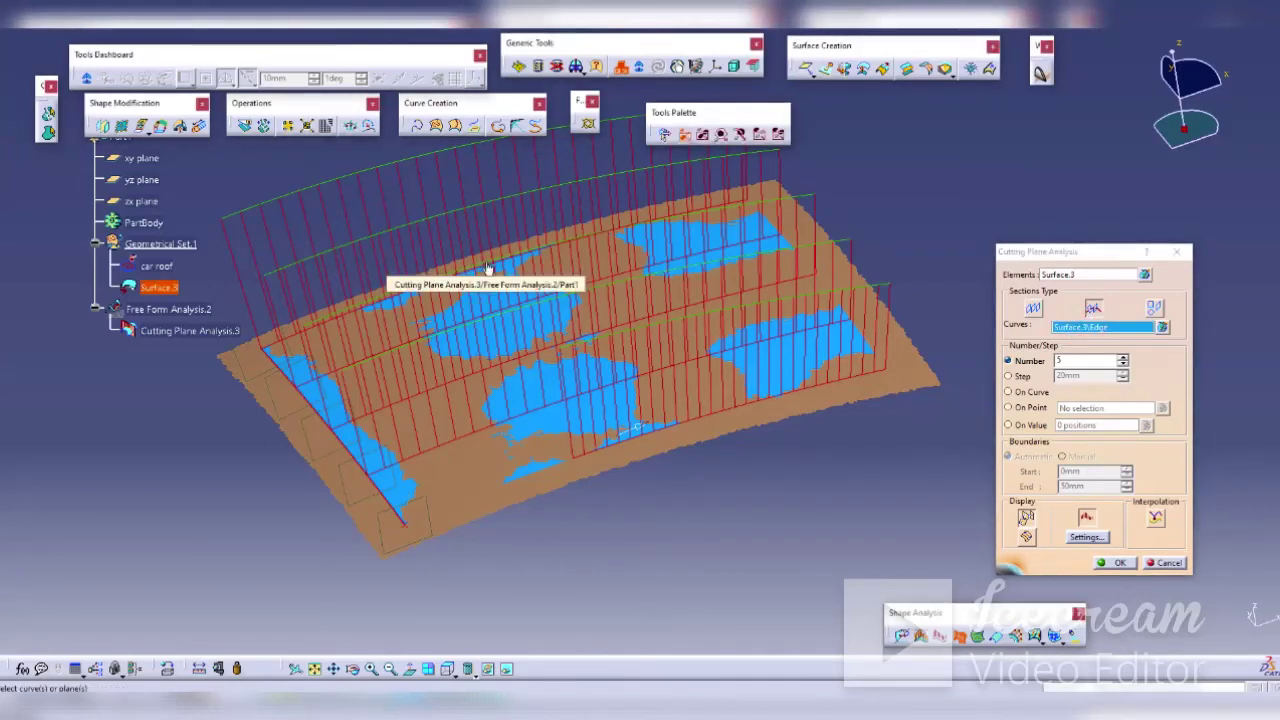
{"action": "mouse_move", "coordinate": [529, 429]}
{"action": "middle_mouse_down"}
{"action": "mouse_move", "coordinate": [705, 425]}
{"action": "mouse_move", "coordinate": [640, 480]}
{"action": "middle_mouse_up"}
Step: Switch the view to Shading with Edges and cancel the cutting-plane analysis
{"action": "left_click", "coordinate": [482, 668]}
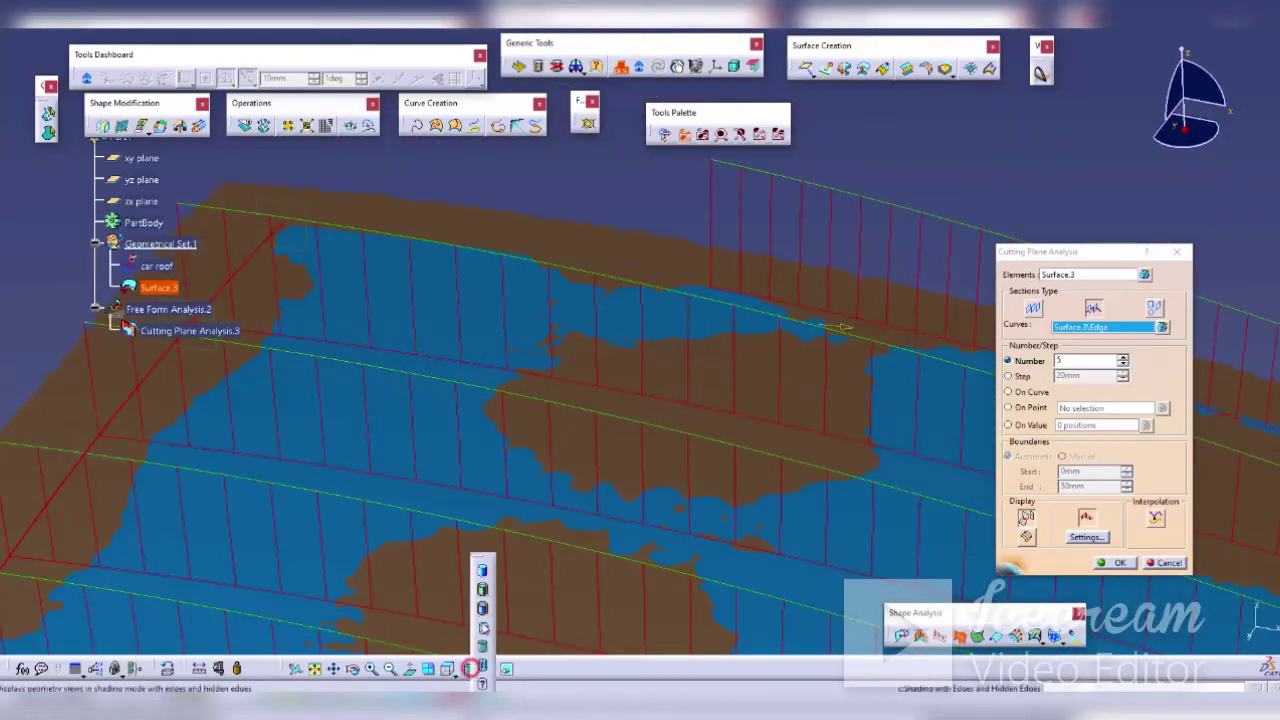
{"action": "left_click", "coordinate": [483, 608]}
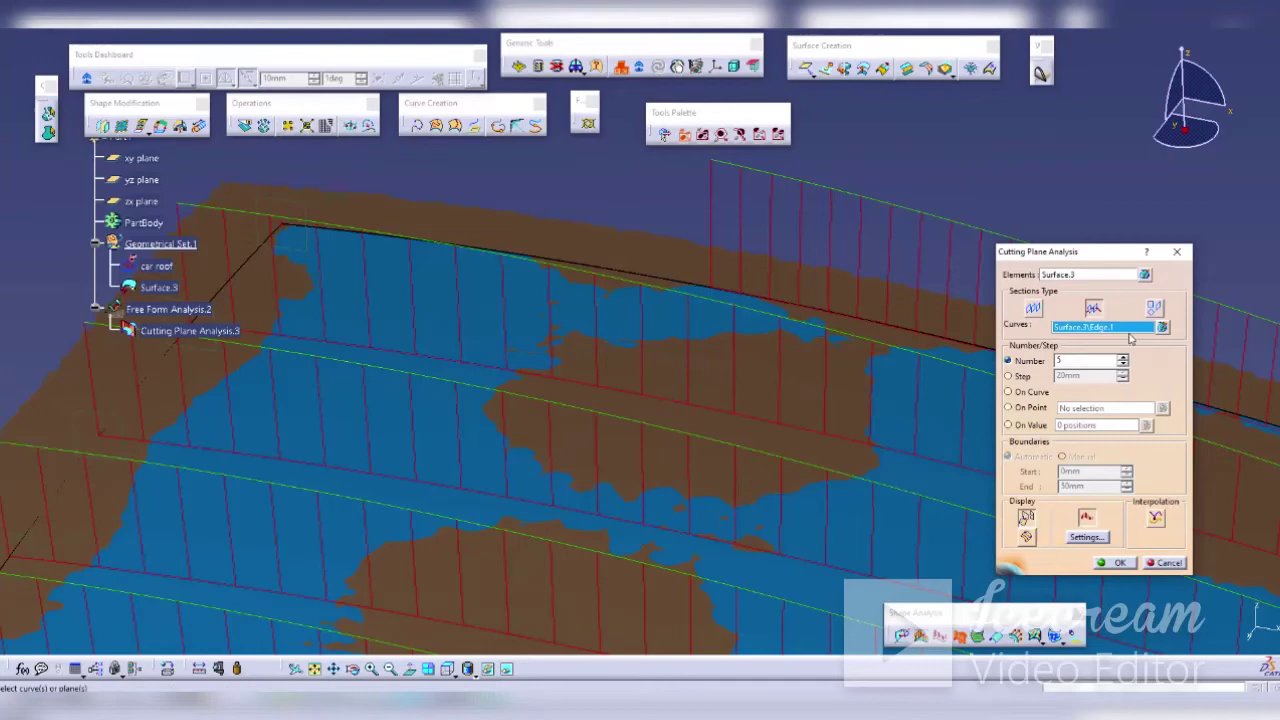
{"action": "left_click", "coordinate": [1093, 308]}
{"action": "key", "text": "Escape"}
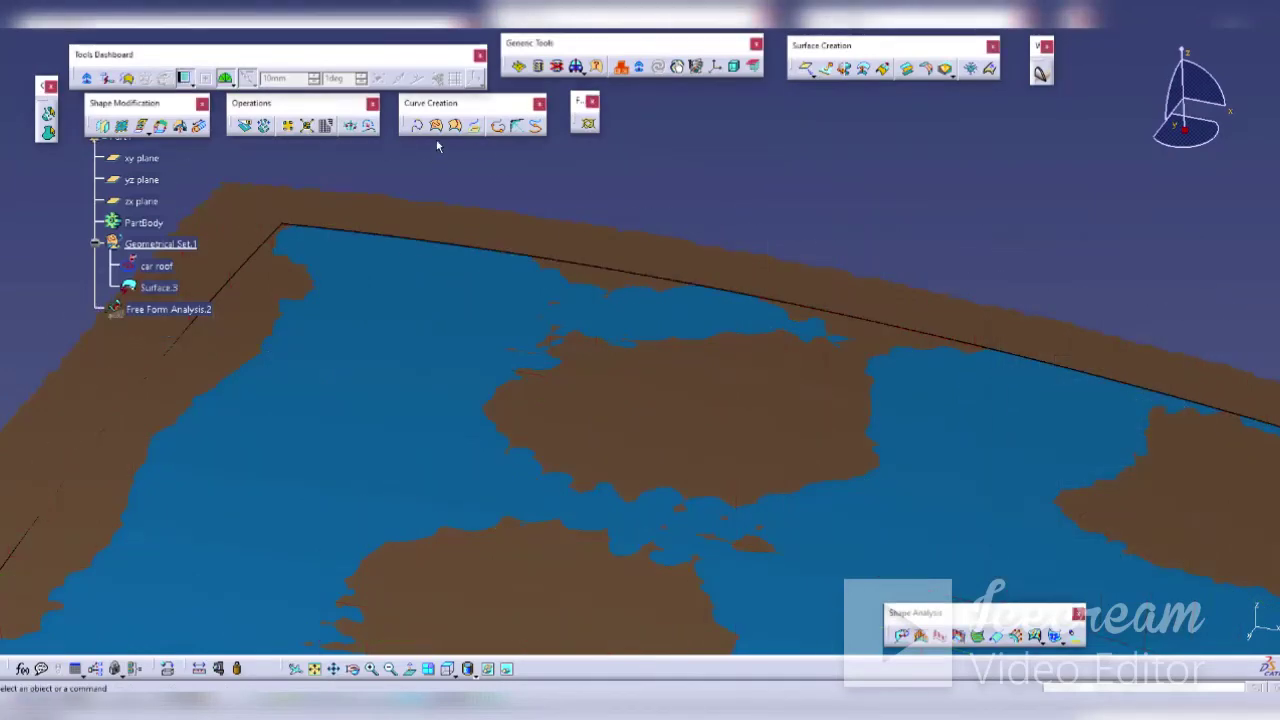
Step: Rerun the cutting-plane sections on Surface.3 along its edge, then discard them
{"action": "left_click", "coordinate": [958, 635]}
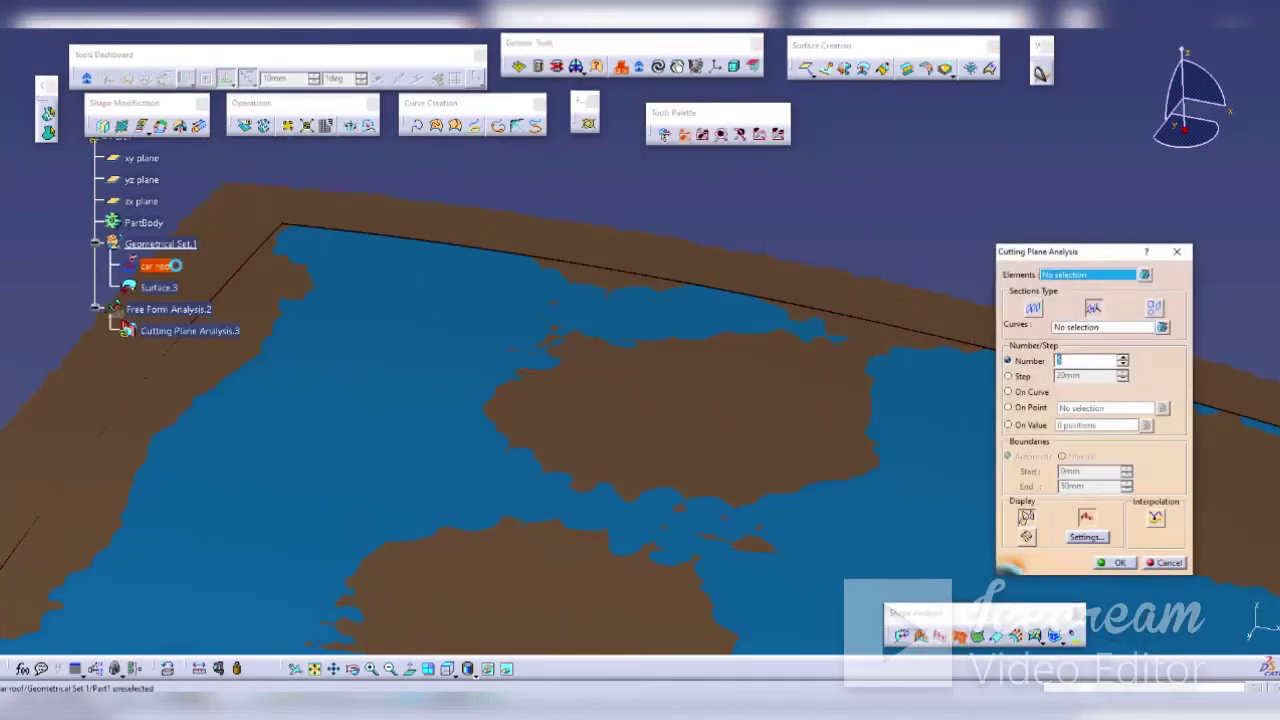
{"action": "left_click", "coordinate": [158, 287]}
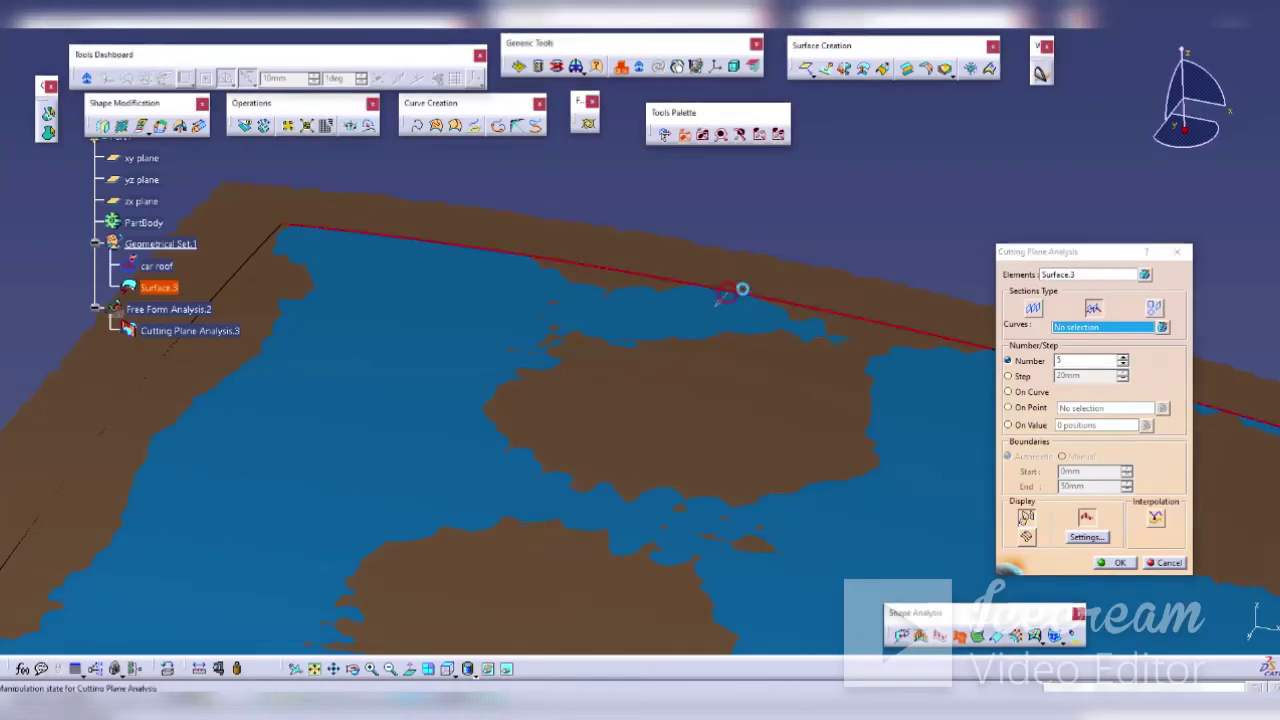
{"action": "left_click", "coordinate": [741, 289]}
{"action": "mouse_move", "coordinate": [620, 371]}
{"action": "middle_mouse_down"}
{"action": "mouse_move", "coordinate": [718, 536]}
{"action": "mouse_move", "coordinate": [625, 385]}
{"action": "mouse_move", "coordinate": [583, 449]}
{"action": "middle_mouse_up"}
{"action": "key", "text": "Escape"}
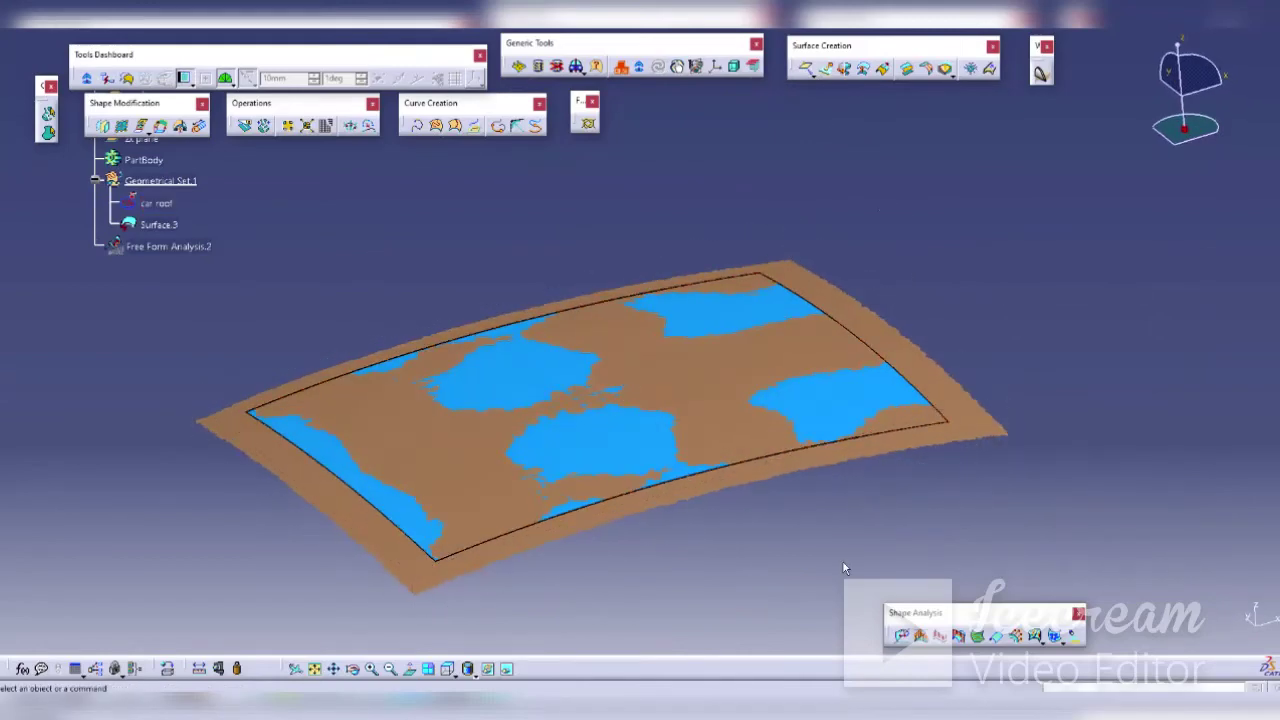
Step: Measure the distance from Surface.3 to the car roof mesh, with deviations of 0.001–0.613 mm
{"action": "left_click", "coordinate": [921, 636]}
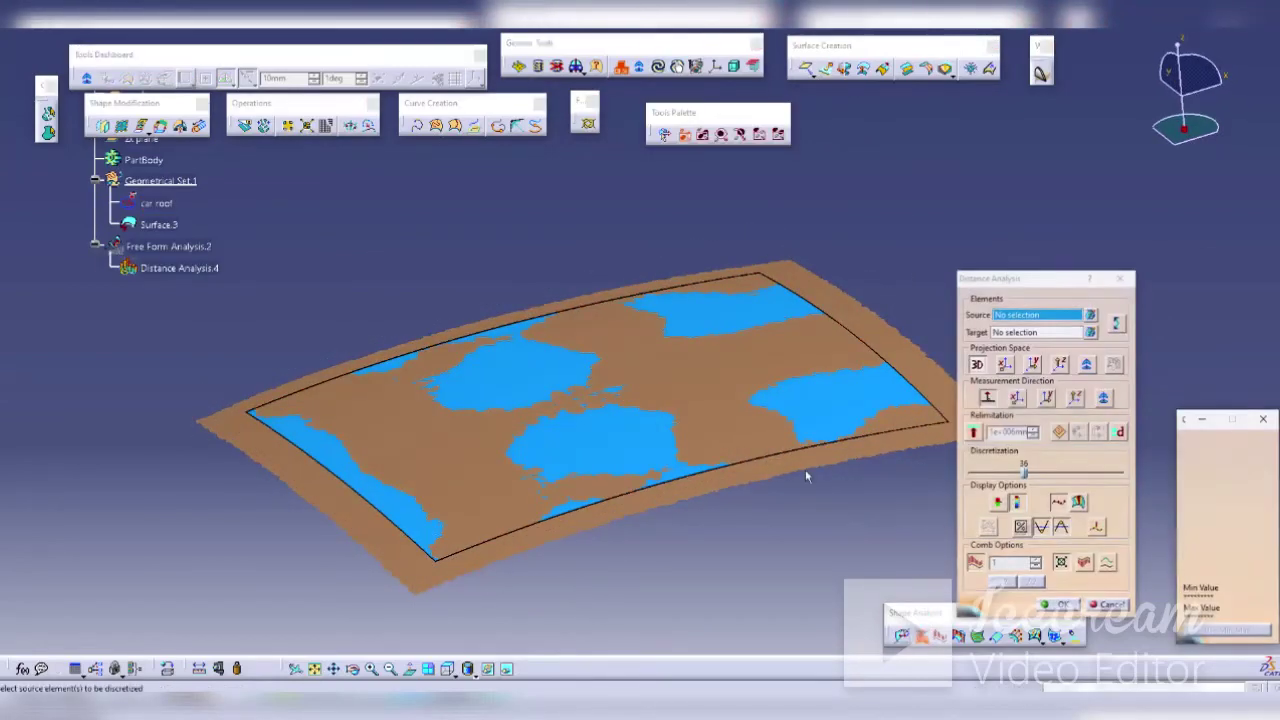
{"action": "scroll", "coordinate": [239, 312], "scroll_direction": "up", "scroll_amount": 1}
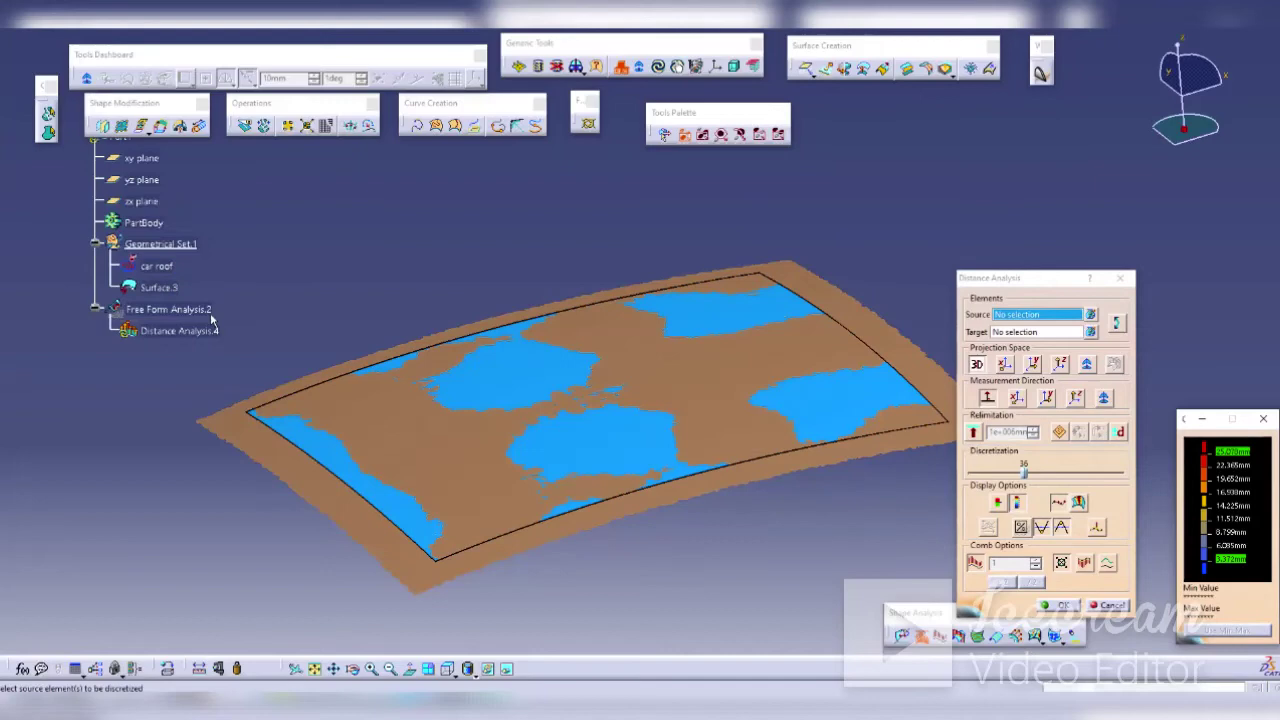
{"action": "left_click", "coordinate": [155, 287]}
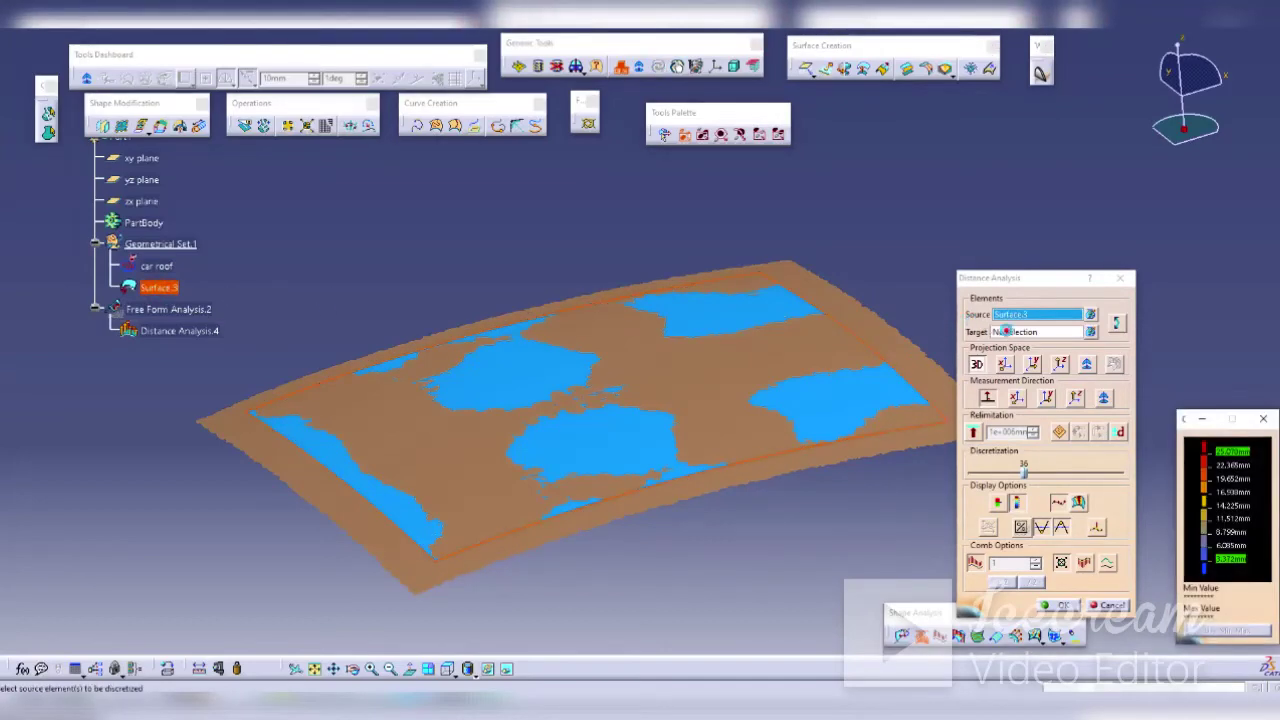
{"action": "left_click", "coordinate": [900, 346]}
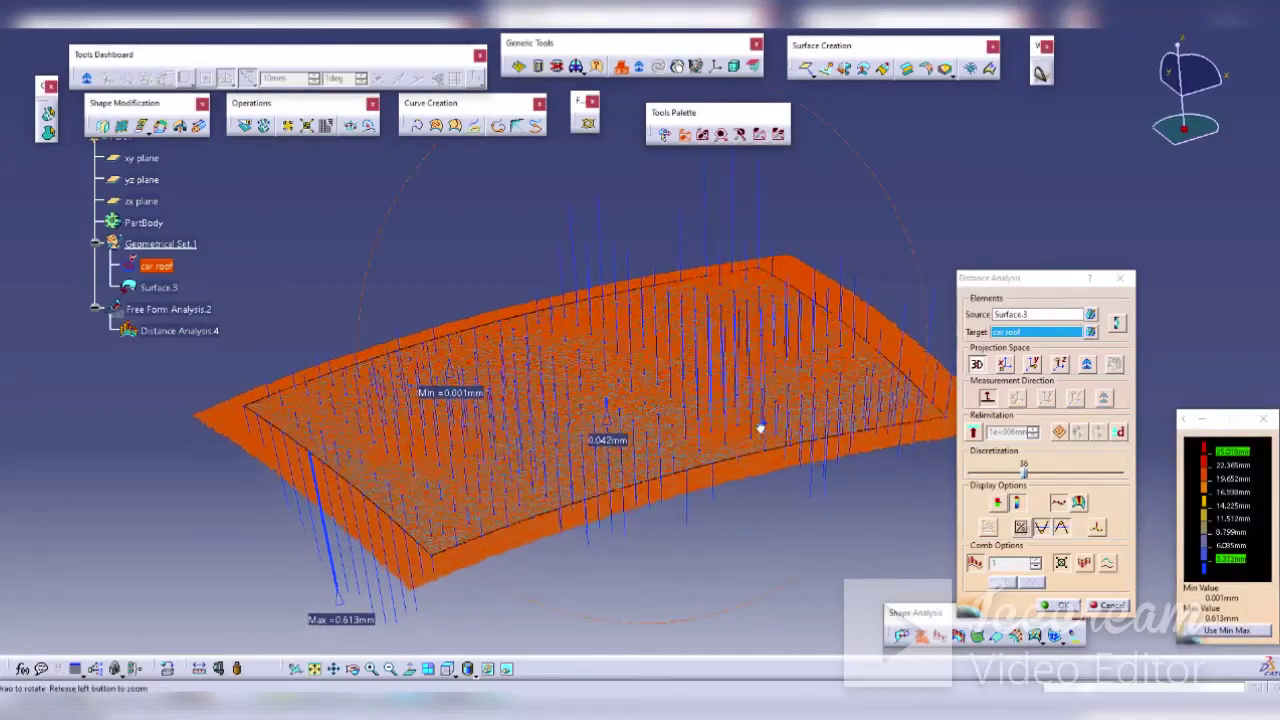
{"action": "mouse_move", "coordinate": [757, 429]}
{"action": "middle_mouse_down"}
{"action": "mouse_move", "coordinate": [694, 410]}
{"action": "mouse_move", "coordinate": [694, 449]}
{"action": "mouse_move", "coordinate": [634, 417]}
{"action": "mouse_move", "coordinate": [465, 549]}
{"action": "middle_mouse_up"}
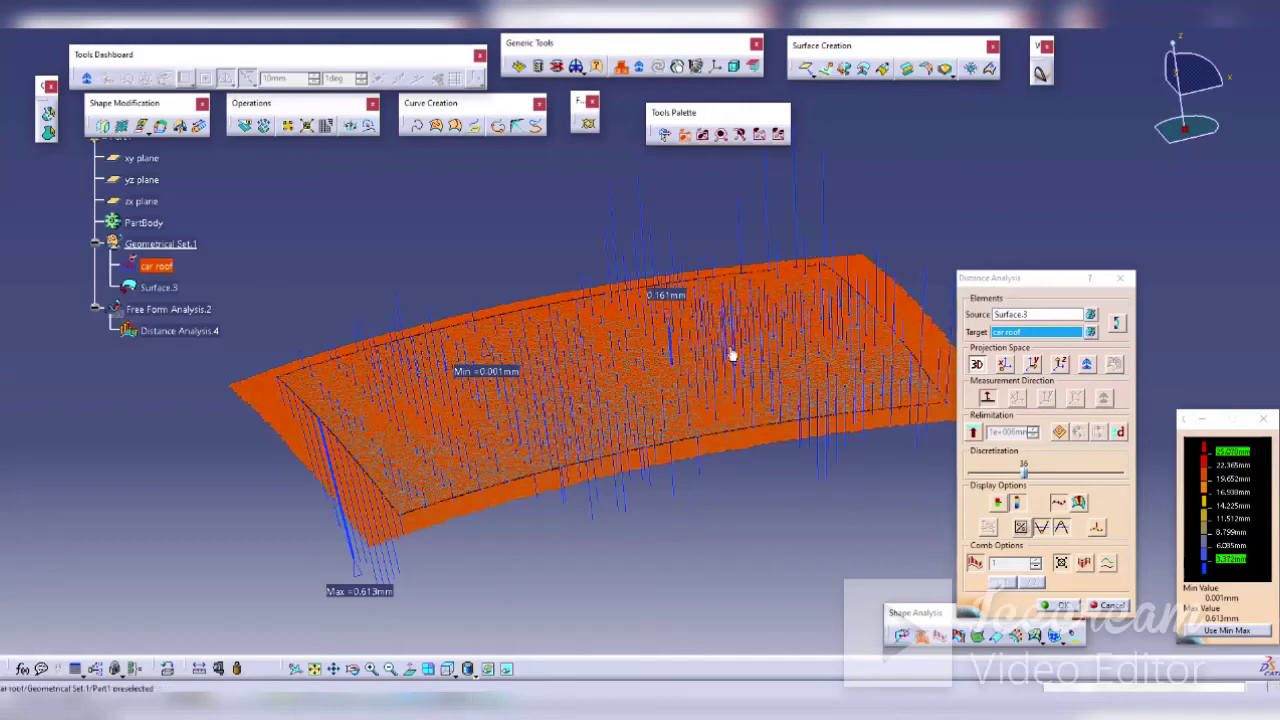
{"action": "left_click", "coordinate": [1063, 606]}
{"action": "mouse_move", "coordinate": [943, 497]}
{"action": "middle_mouse_down"}
{"action": "mouse_move", "coordinate": [695, 422]}
{"action": "mouse_move", "coordinate": [623, 423]}
{"action": "mouse_move", "coordinate": [766, 357]}
{"action": "mouse_move", "coordinate": [831, 249]}
{"action": "mouse_move", "coordinate": [729, 354]}
{"action": "mouse_move", "coordinate": [603, 403]}
{"action": "middle_mouse_up"}
Step: Open Control Points on Surface.3 and select one of the patch's control points
{"action": "left_click", "coordinate": [121, 127]}
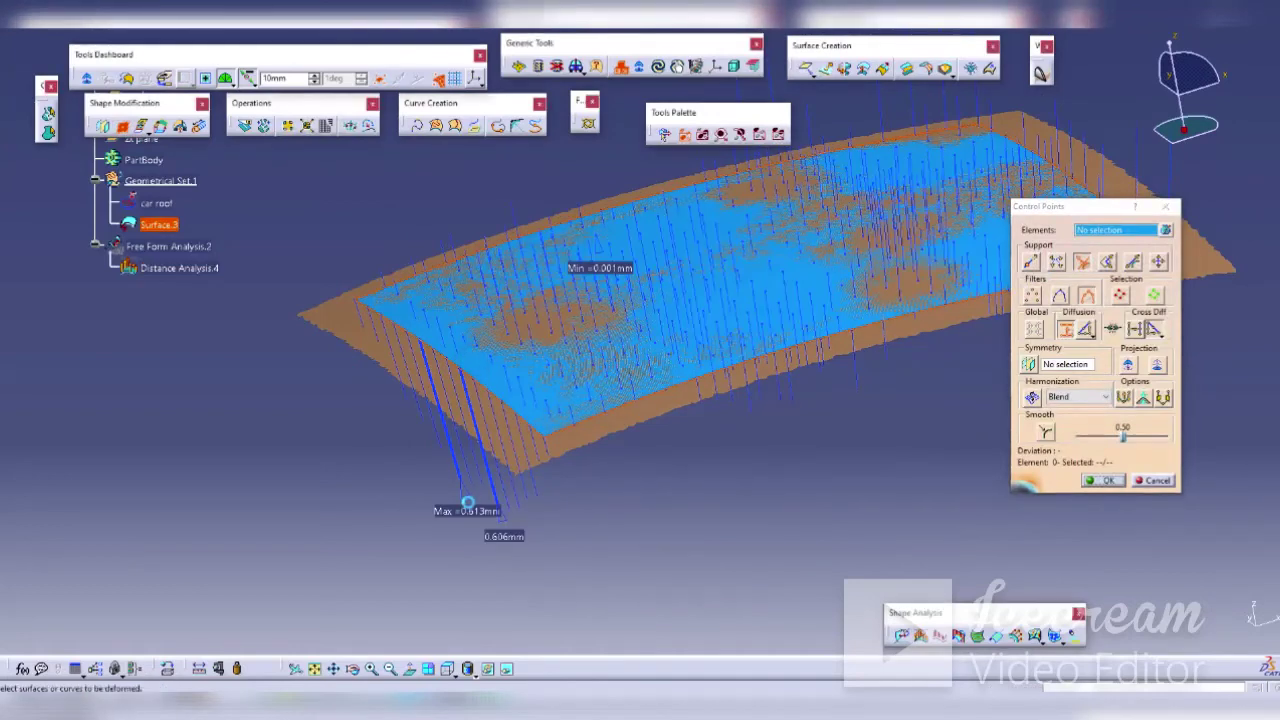
{"action": "left_click", "coordinate": [470, 506]}
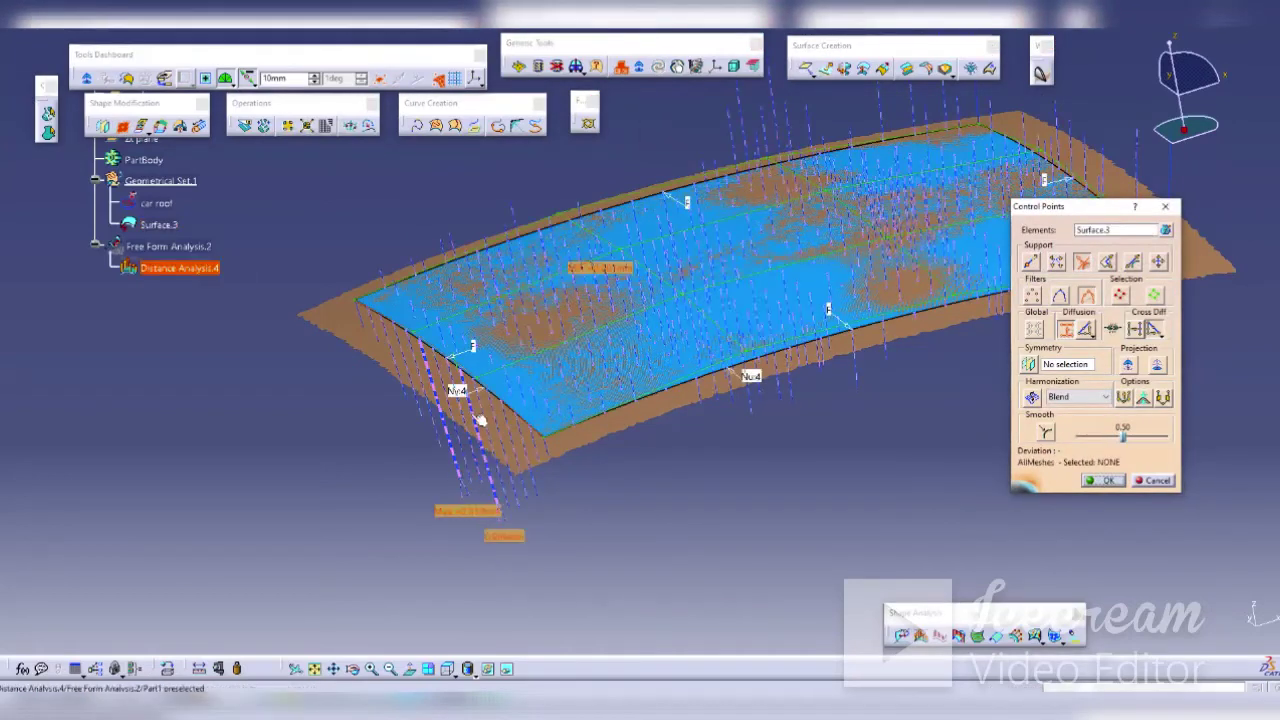
{"action": "left_click", "coordinate": [413, 330]}
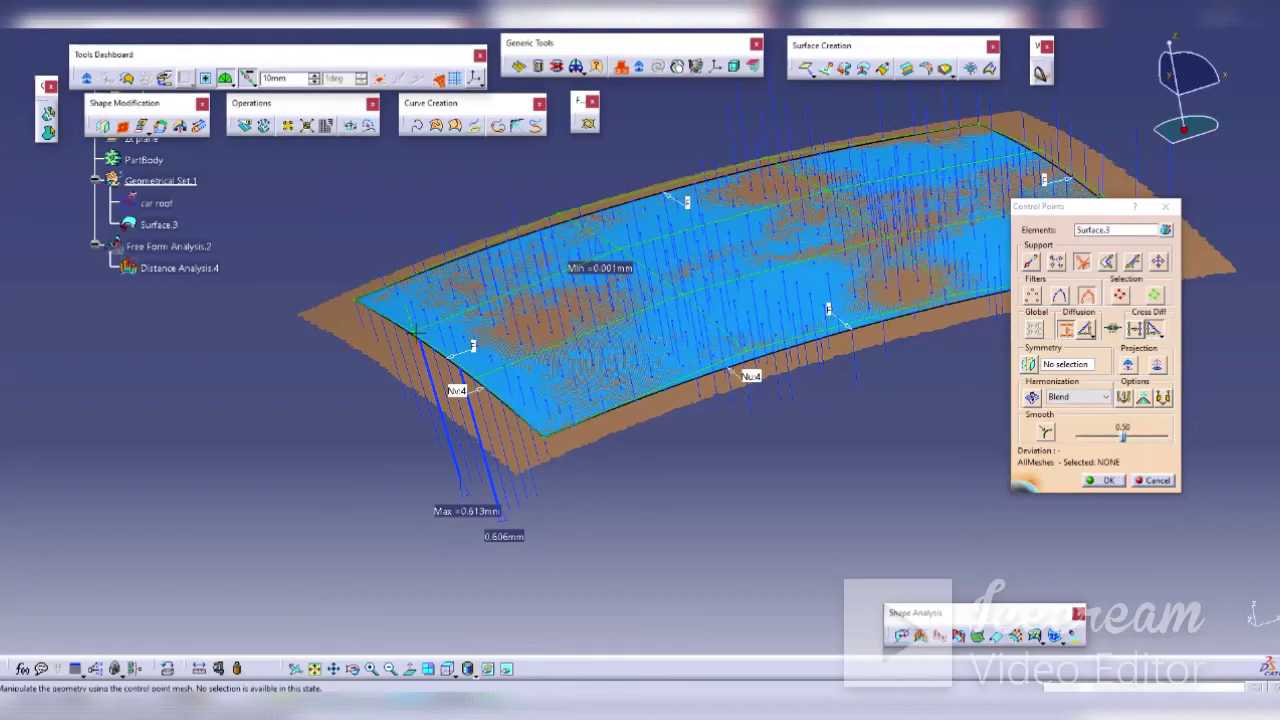
{"action": "left_click", "coordinate": [443, 403]}
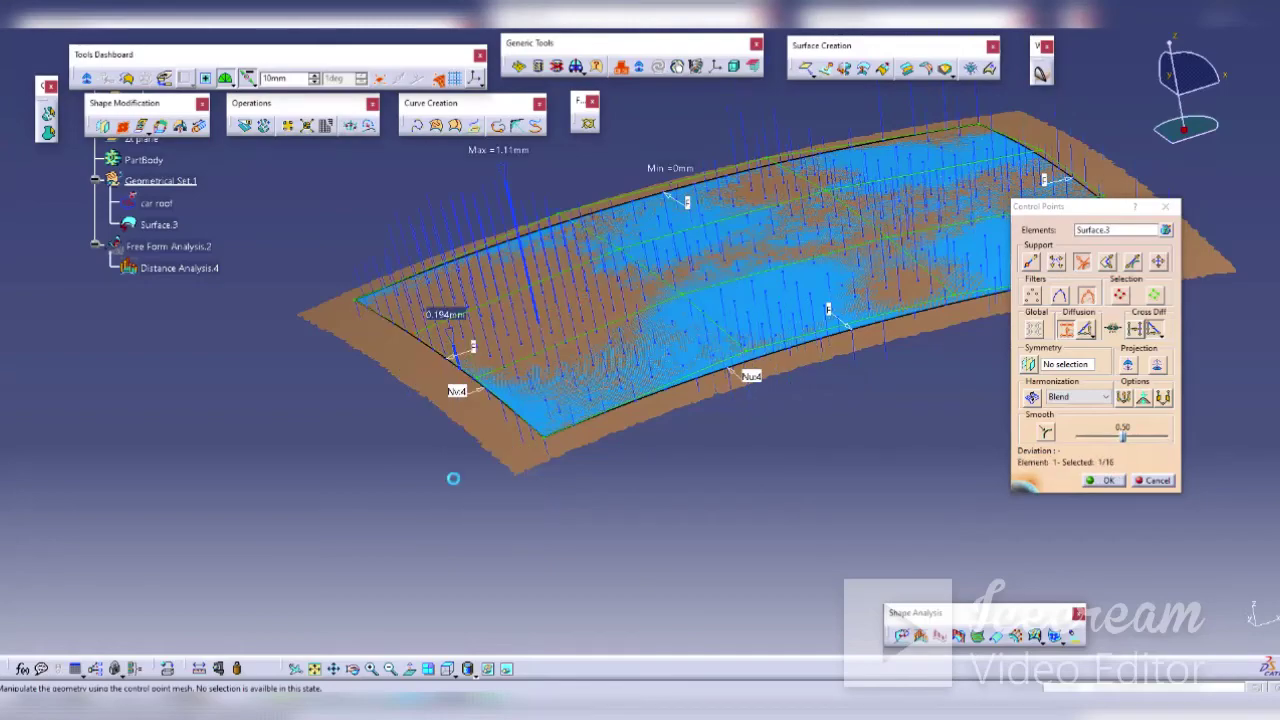
Step: Check the fit from several angles, read a 0.177 mm point distance, and accept the 0.563 mm maximum
{"action": "mouse_move", "coordinate": [555, 382]}
{"action": "middle_mouse_down"}
{"action": "mouse_move", "coordinate": [531, 356]}
{"action": "mouse_move", "coordinate": [557, 378]}
{"action": "middle_mouse_up"}
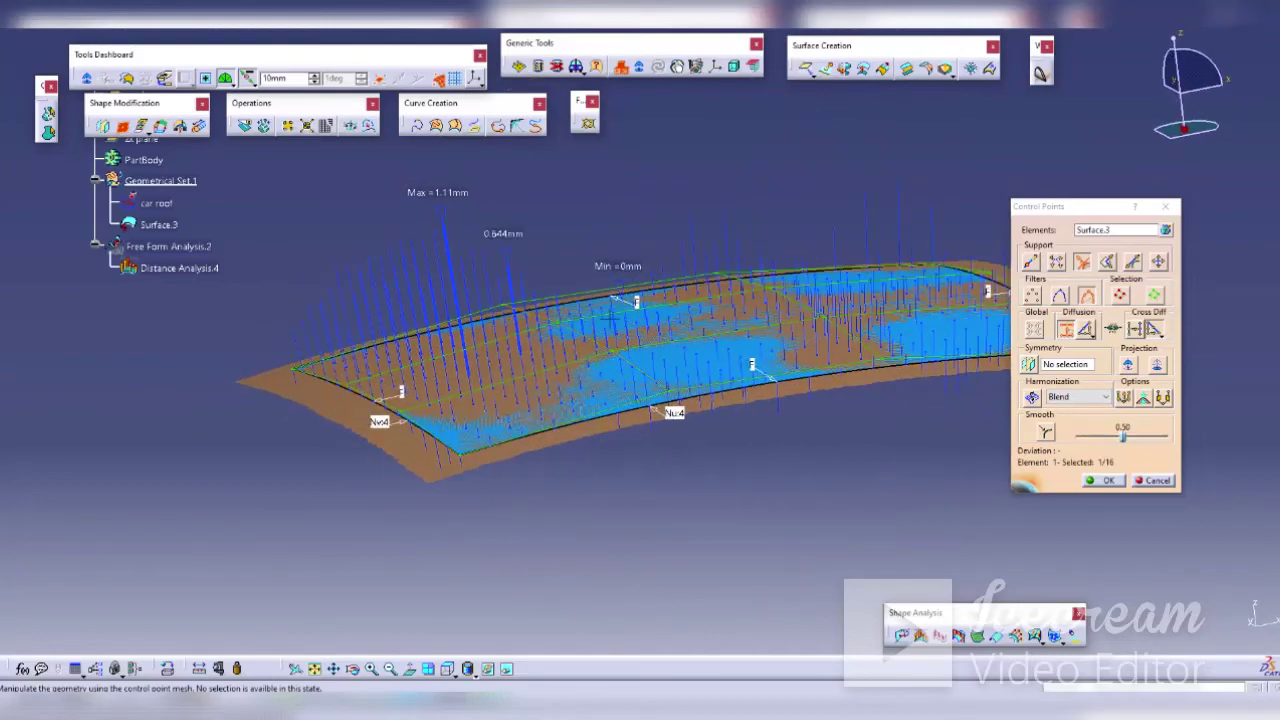
{"action": "middle_click_drag", "start_coordinate": [700, 470], "coordinate": [747, 493]}
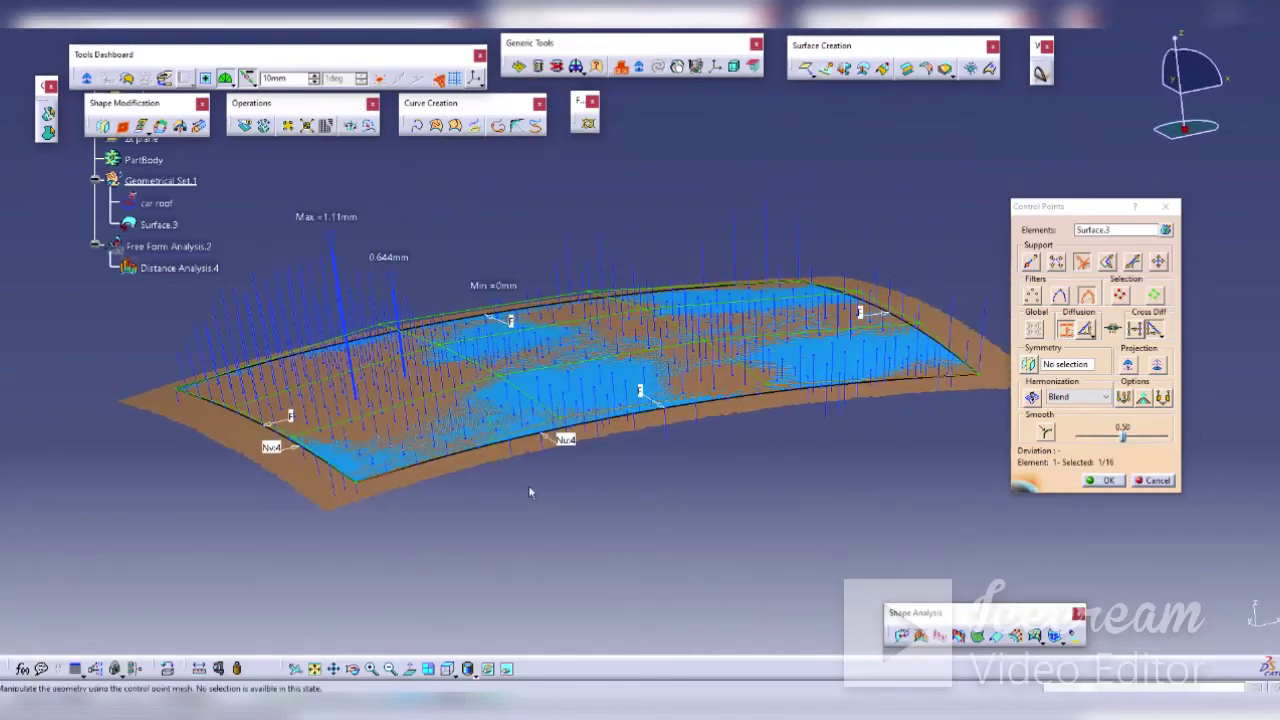
{"action": "middle_click_drag", "start_coordinate": [458, 495], "coordinate": [566, 397]}
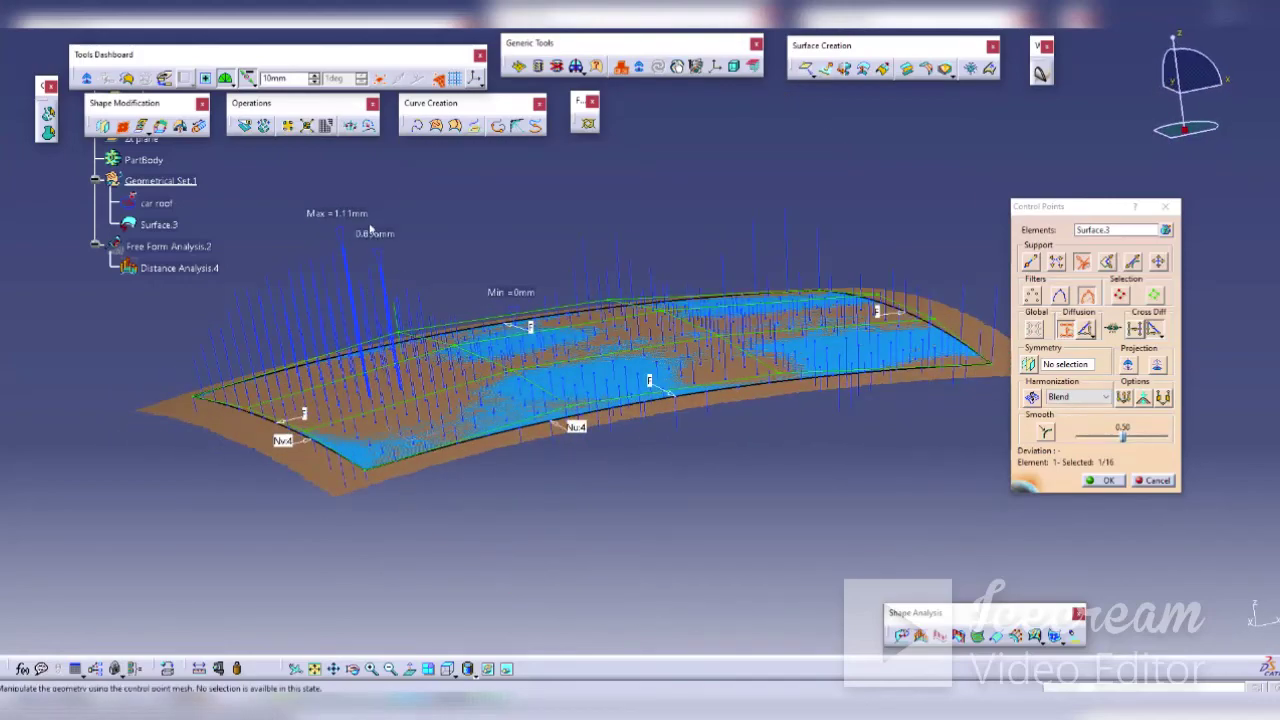
{"action": "mouse_move", "coordinate": [493, 386]}
{"action": "middle_mouse_down"}
{"action": "mouse_move", "coordinate": [452, 360]}
{"action": "mouse_move", "coordinate": [427, 400]}
{"action": "mouse_move", "coordinate": [461, 487]}
{"action": "middle_mouse_up"}
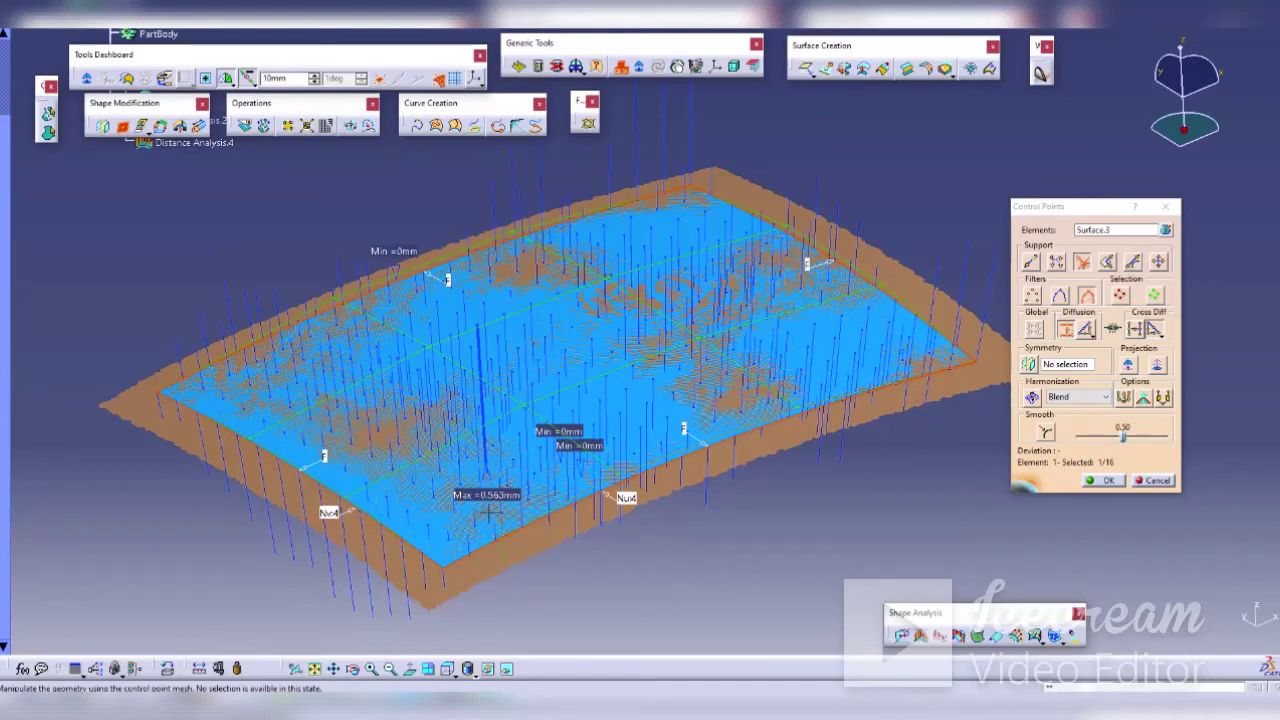
{"action": "left_click", "coordinate": [531, 349]}
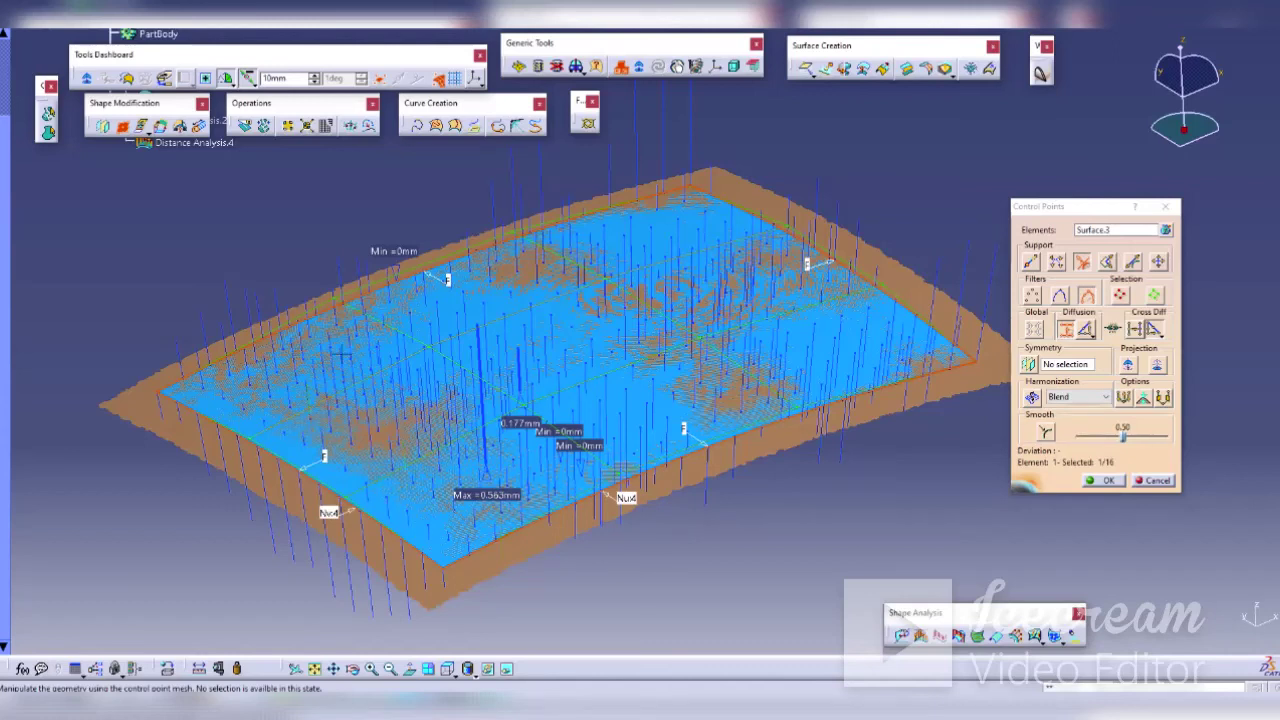
{"action": "left_click", "coordinate": [1110, 481]}
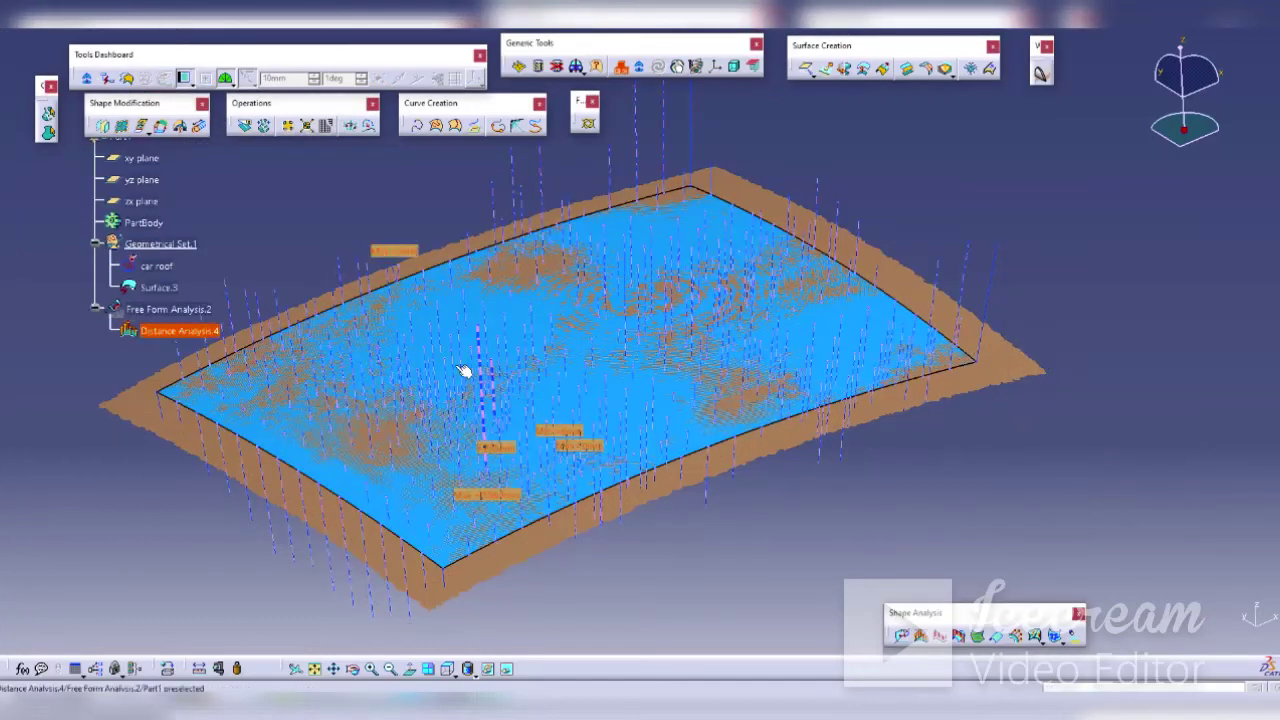
Step: Hide the distance needles and confirm cutting-plane sections along Surface.3's edge over the roof
{"action": "left_click", "coordinate": [213, 336]}
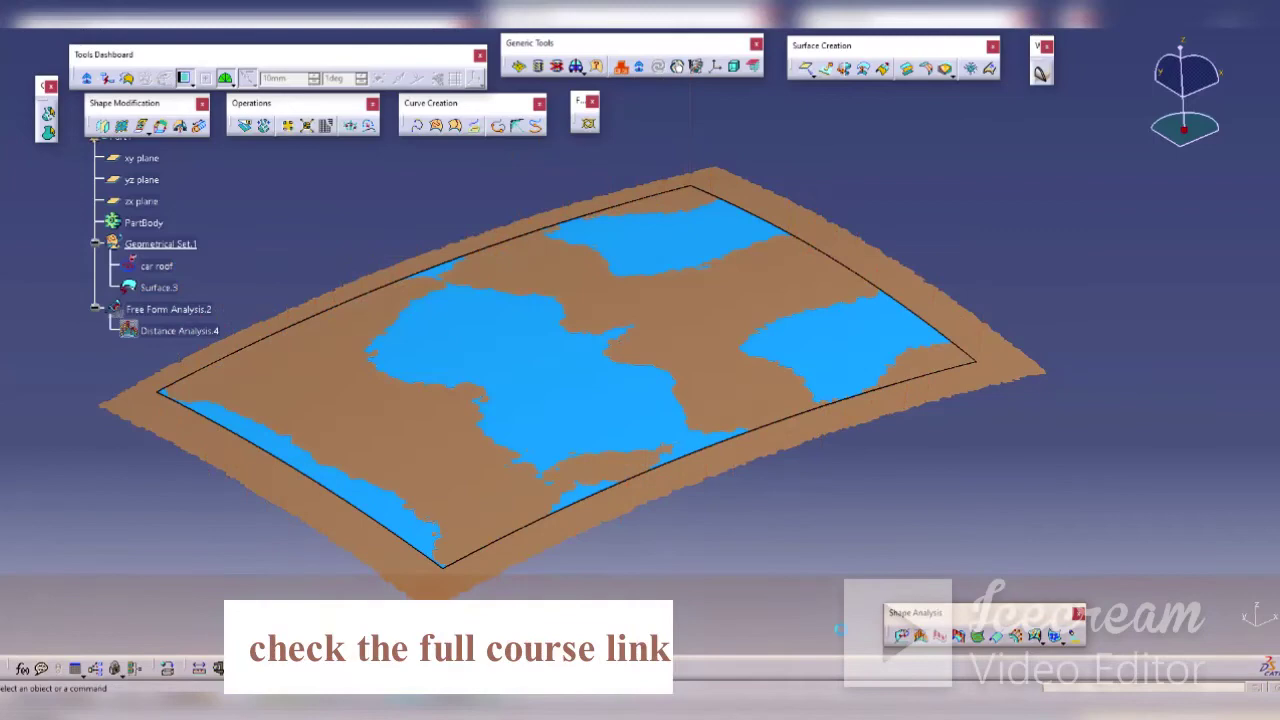
{"action": "left_click", "coordinate": [1015, 636]}
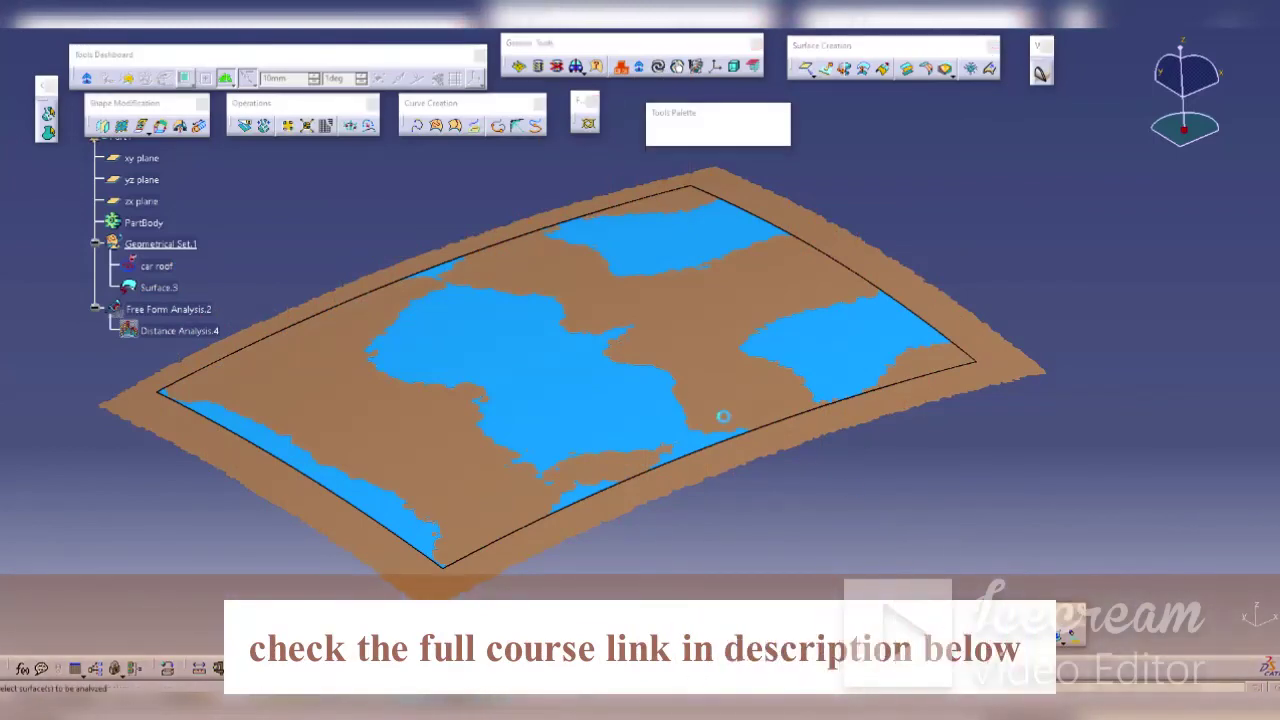
{"action": "left_click", "coordinate": [549, 367]}
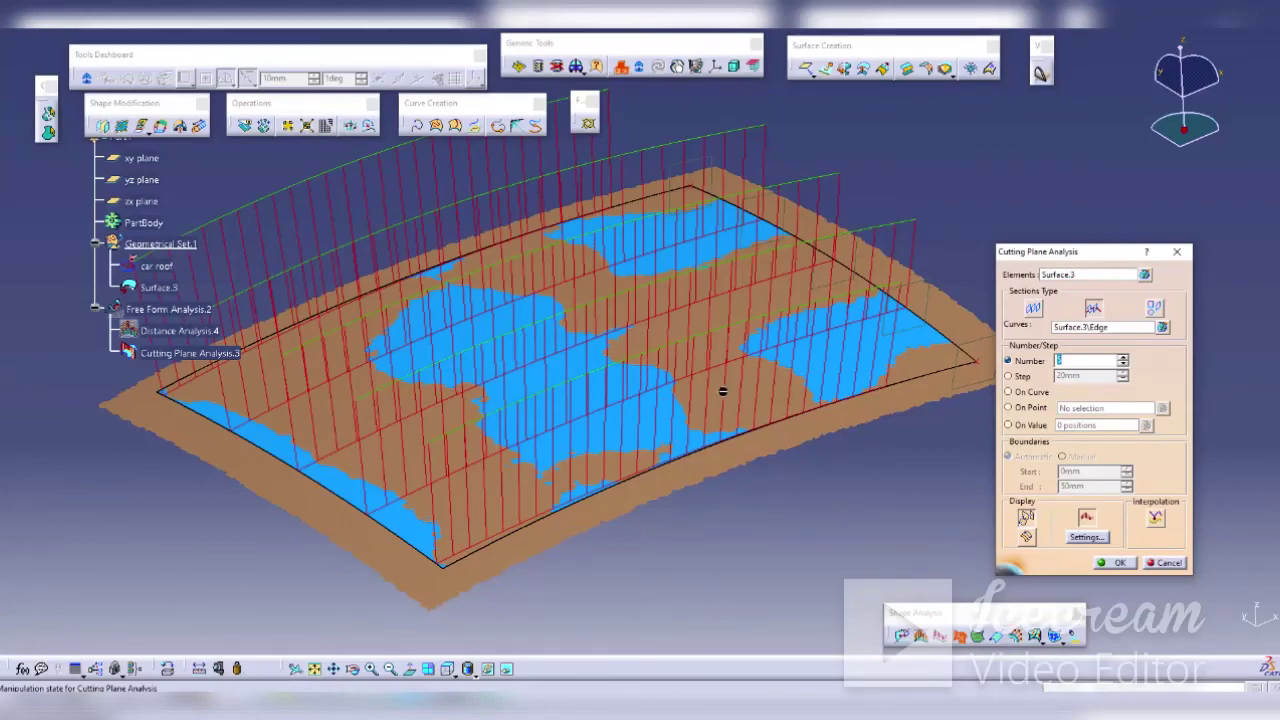
{"action": "mouse_move", "coordinate": [723, 391]}
{"action": "middle_mouse_down"}
{"action": "mouse_move", "coordinate": [714, 376]}
{"action": "mouse_move", "coordinate": [600, 403]}
{"action": "mouse_move", "coordinate": [686, 404]}
{"action": "middle_mouse_up"}
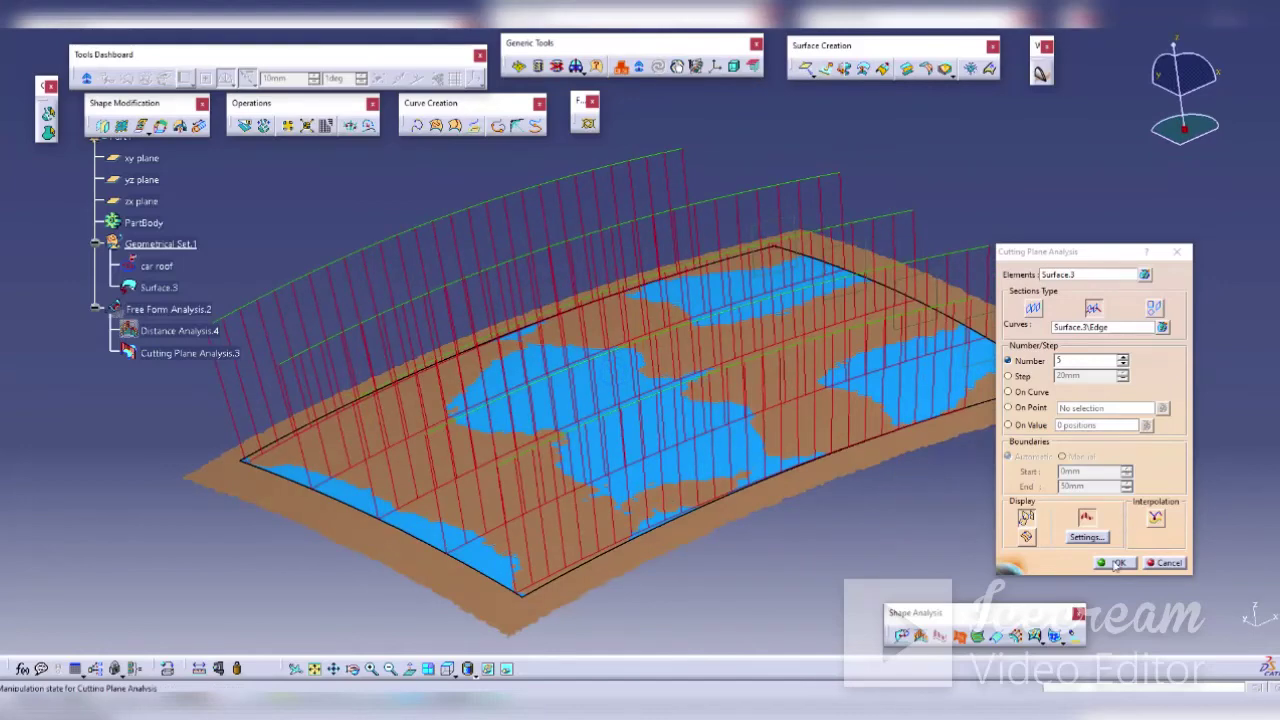
{"action": "left_click", "coordinate": [1115, 563]}
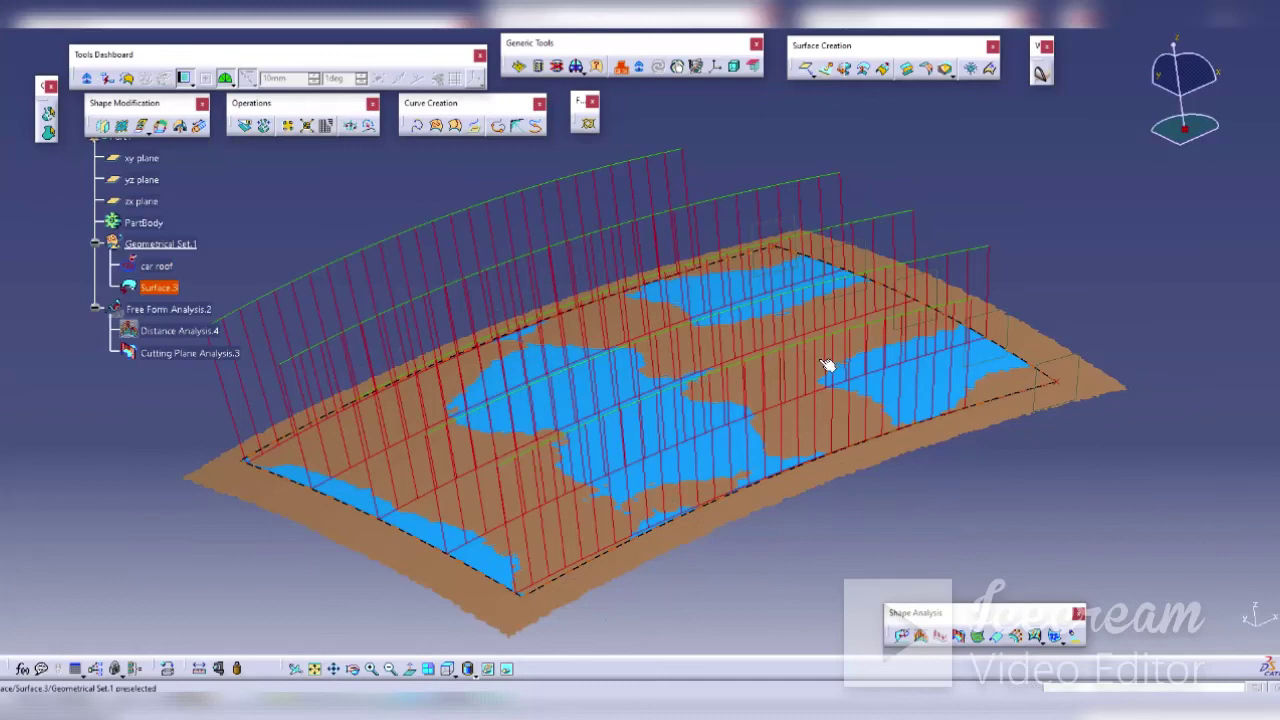
{"action": "middle_click_drag", "start_coordinate": [828, 366], "coordinate": [760, 342]}
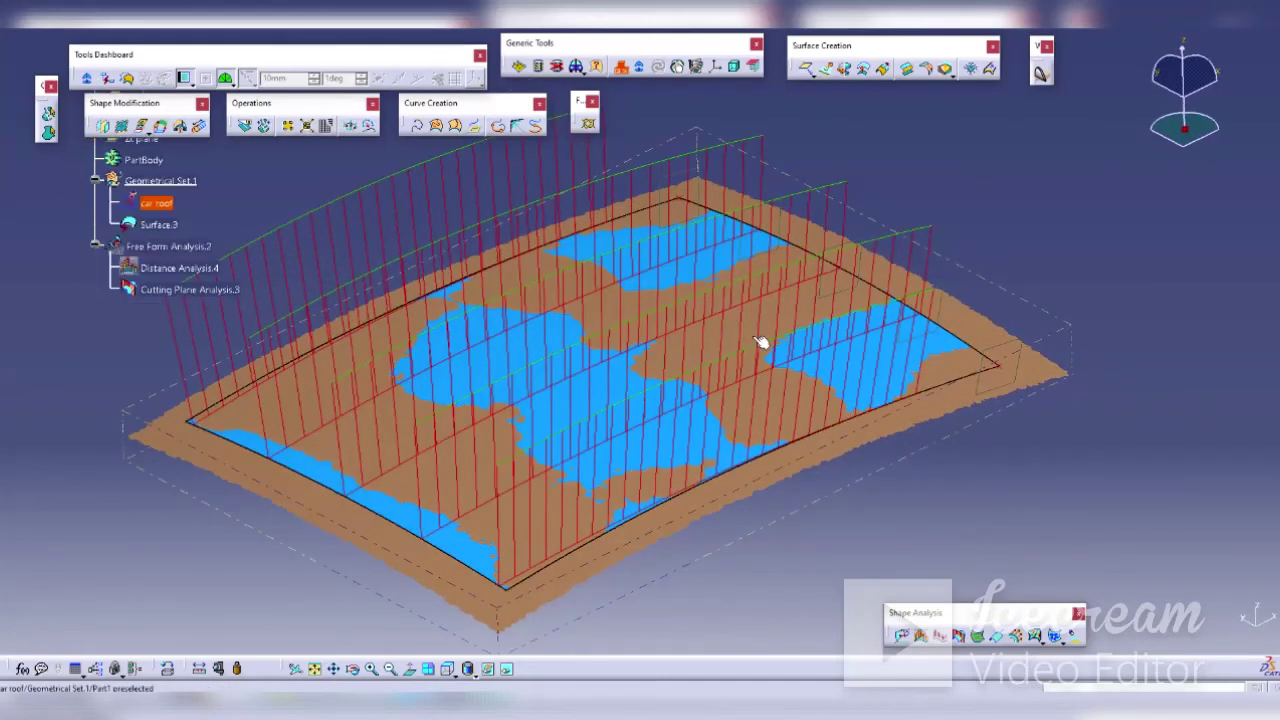